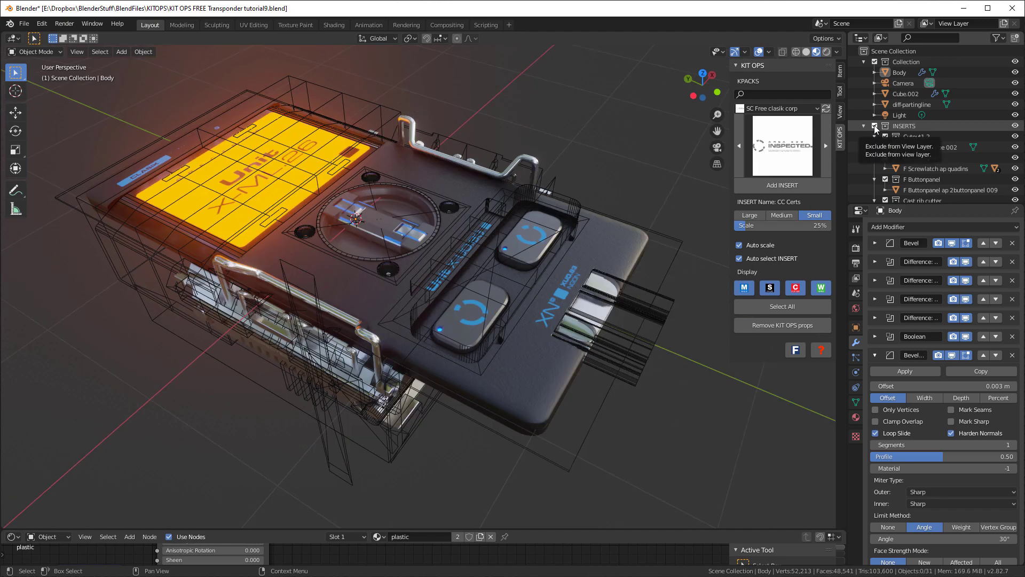
# Exclude the INSERTS collection from the view layer and include it again
pyautogui.click(874, 126)
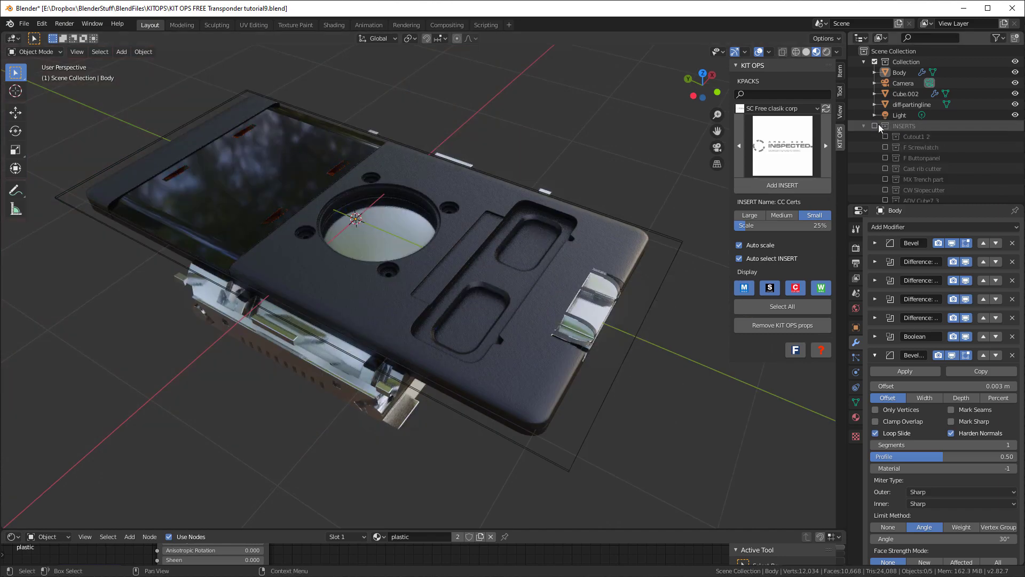
pyautogui.click(874, 126)
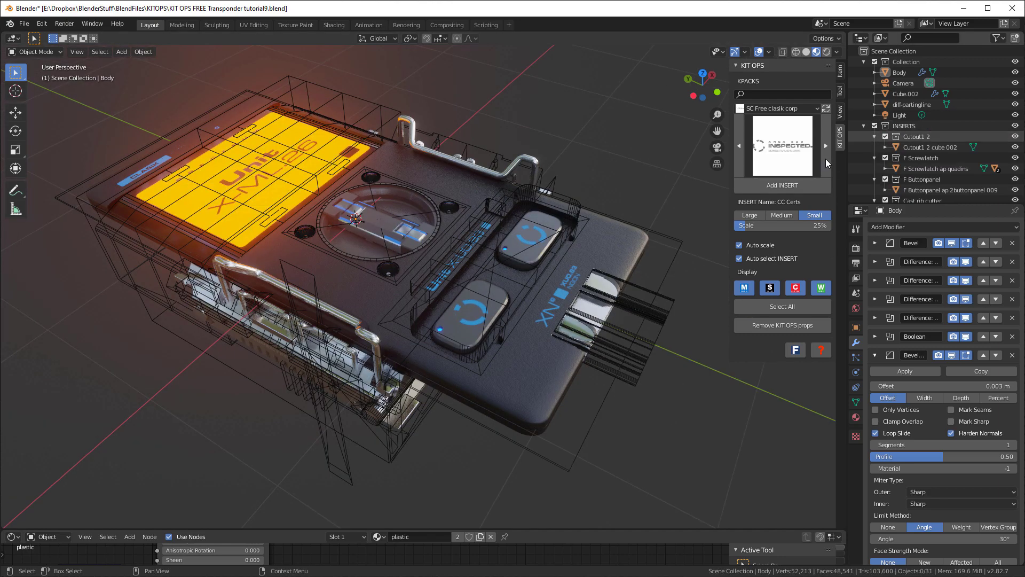
# Turn off the KIT OPS Auto select INSERT option so the parts of an INSERT can be selected individually
pyautogui.moveTo(373, 383); pyautogui.dragTo(558, 208, button='middle')
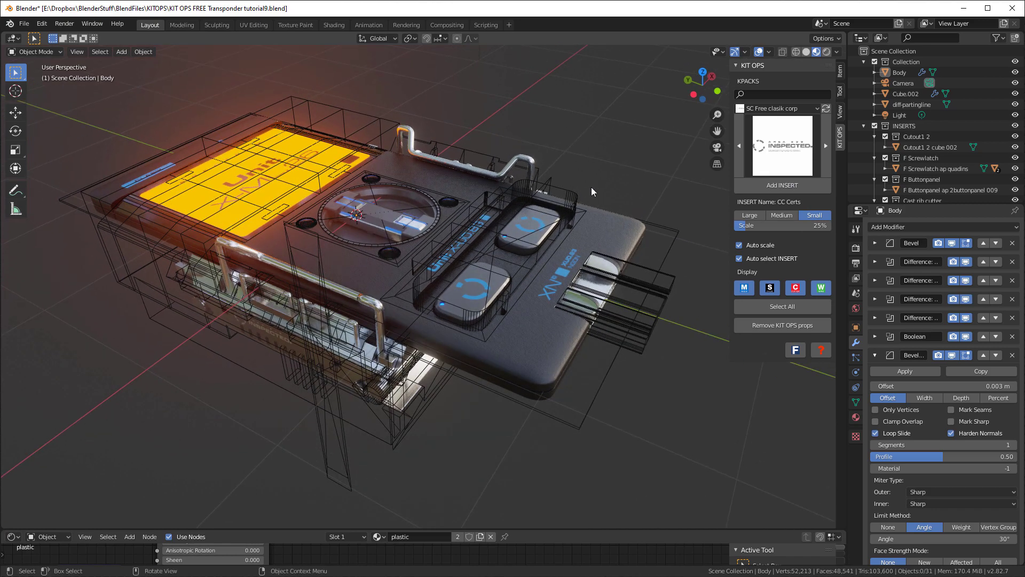
pyautogui.click(578, 202)
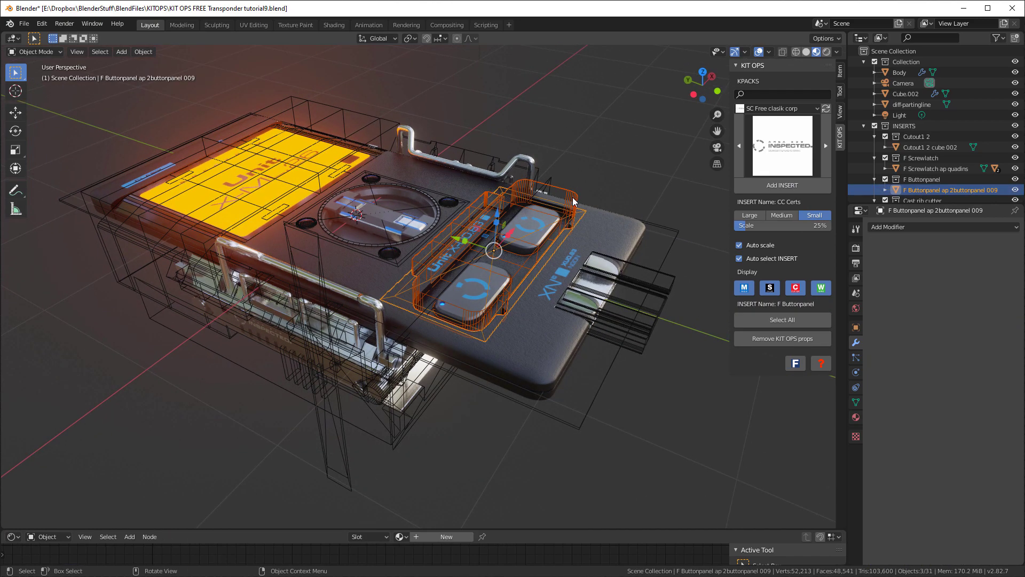
pyautogui.click(739, 259)
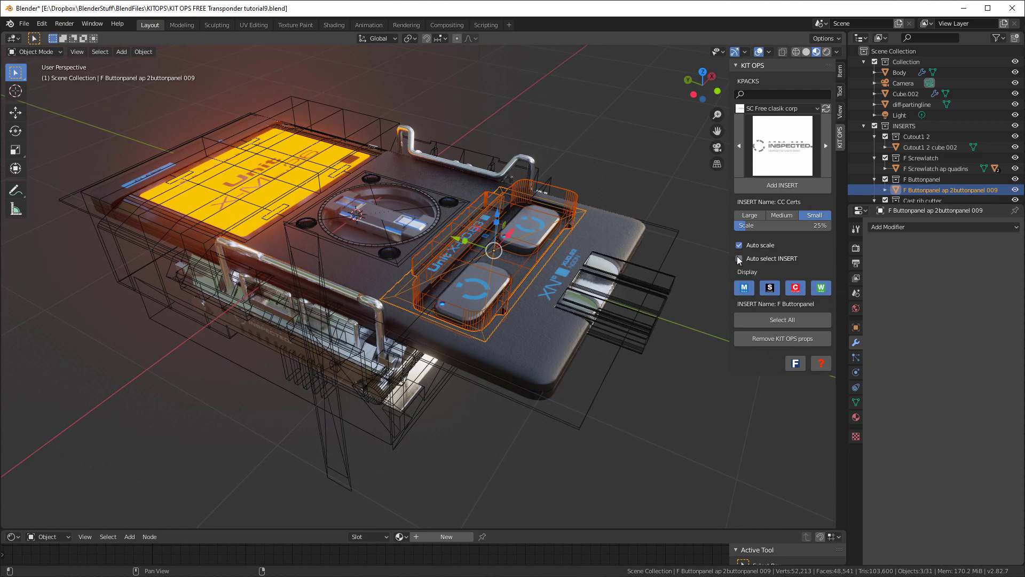
# Hide the wireframe cutter objects around the device one by one, including the button panel, parting line and latch cutters
pyautogui.click(572, 200)
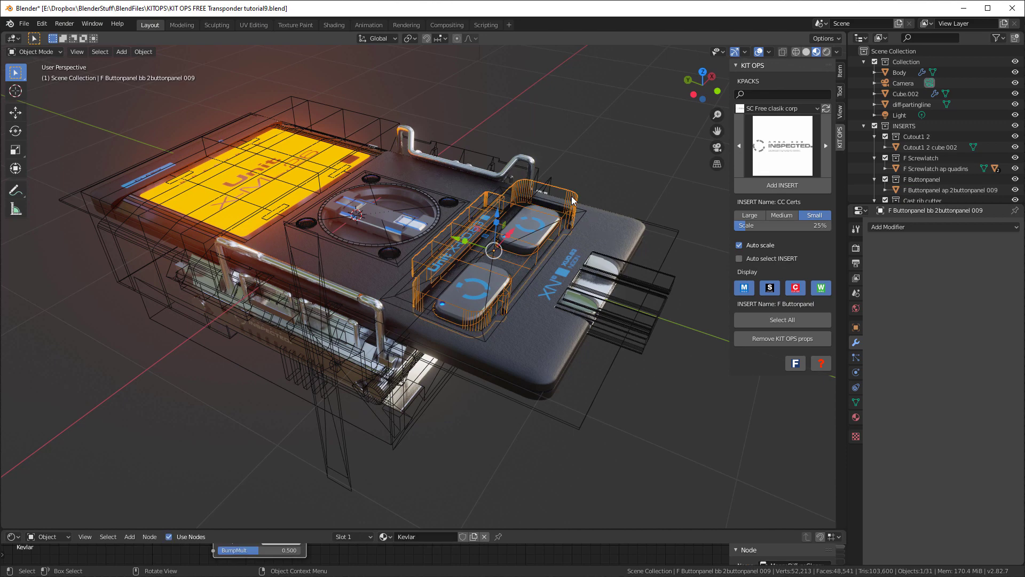
pyautogui.press('Delete')
pyautogui.click(656, 305)
pyautogui.press('h')
pyautogui.click(347, 444)
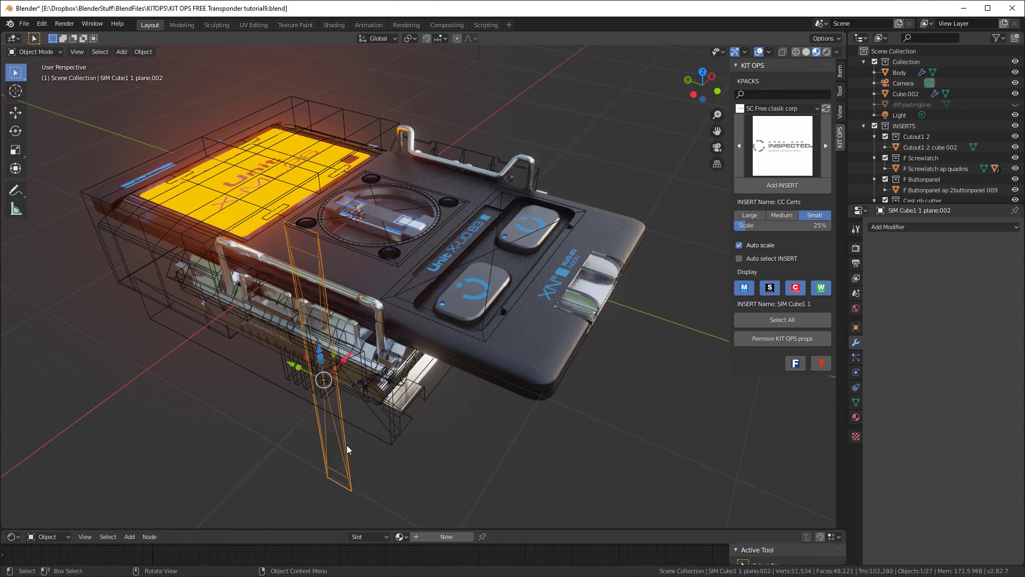
pyautogui.press('h')
pyautogui.click(165, 274)
pyautogui.moveTo(457, 184); pyautogui.dragTo(440, 191, button='middle')
pyautogui.click(440, 191)
pyautogui.press('h')
pyautogui.click(440, 191)
pyautogui.press('h')
pyautogui.click(477, 265)
pyautogui.press('h')
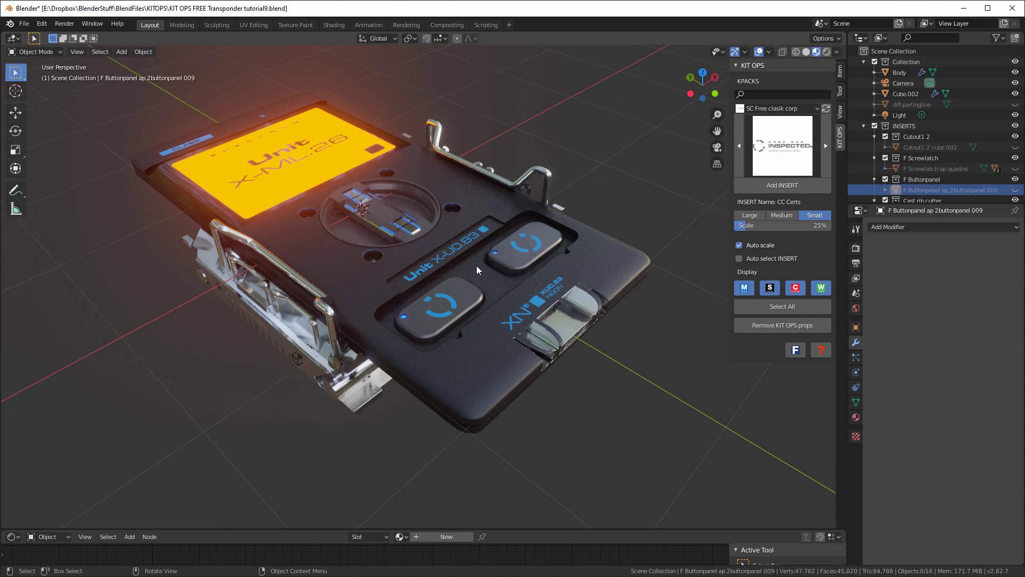
# Add a mesh plane and move it down about 0.61 m along Z to just beneath the device
pyautogui.moveTo(536, 267); pyautogui.dragTo(552, 269, button='middle')
pyautogui.scroll(-2, 548, 271)
pyautogui.moveTo(587, 371); pyautogui.dragTo(590, 329, button='middle')
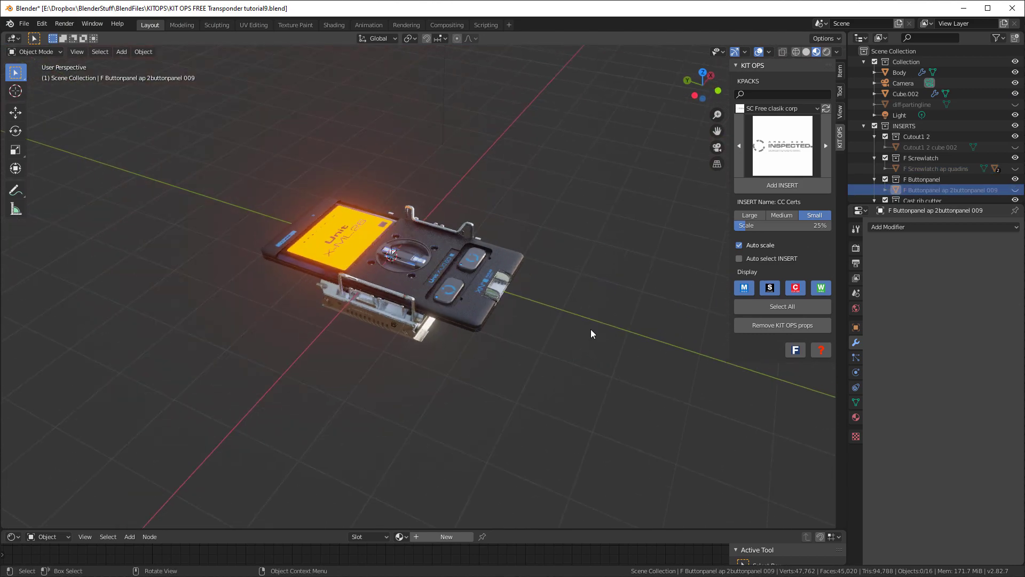
pyautogui.hotkey('shift', 'a')
pyautogui.moveTo(585, 329)
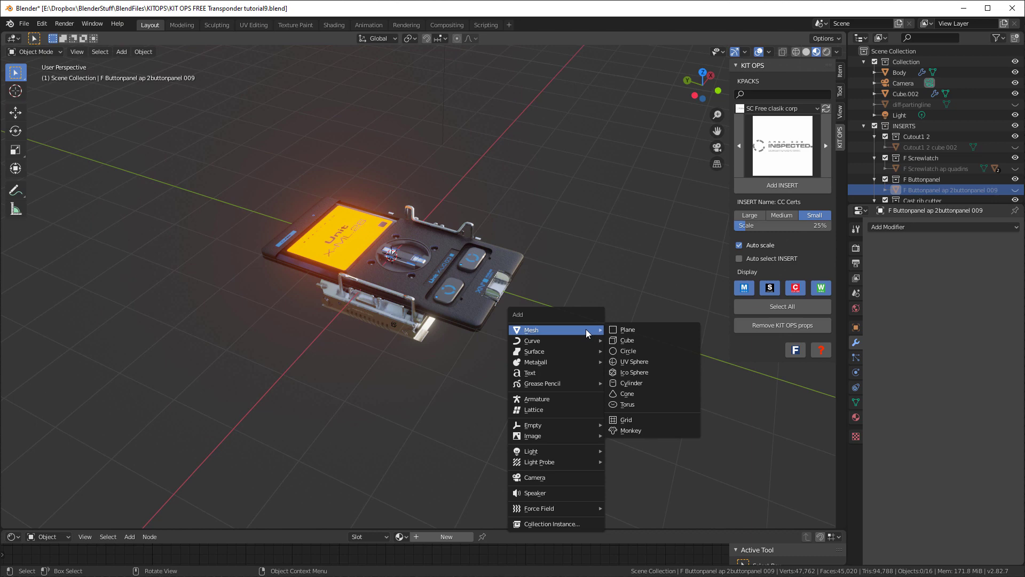
pyautogui.click(632, 331)
pyautogui.press('KP_5')
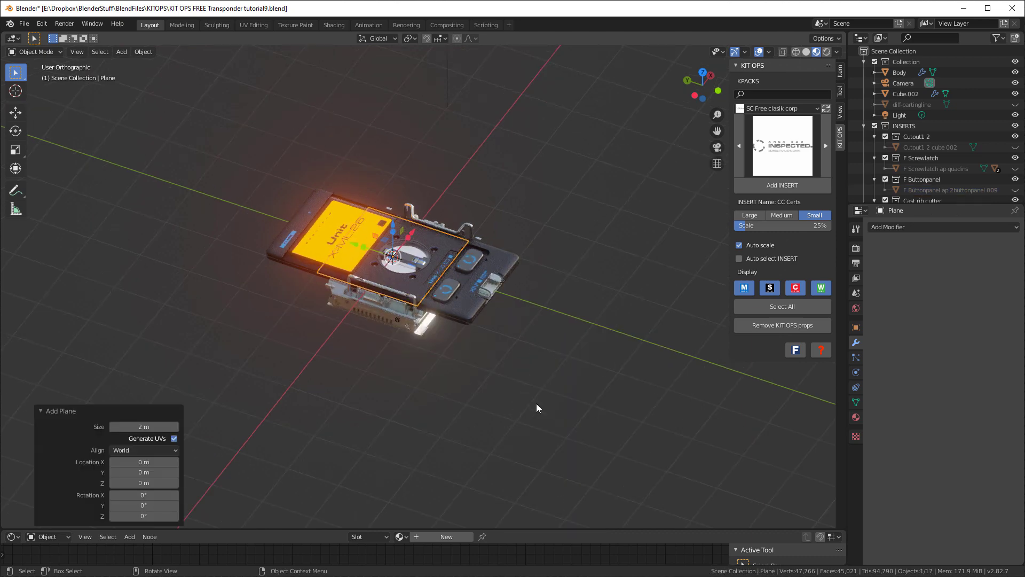
pyautogui.press('KP_3')
pyautogui.press('g')
pyautogui.press('z')
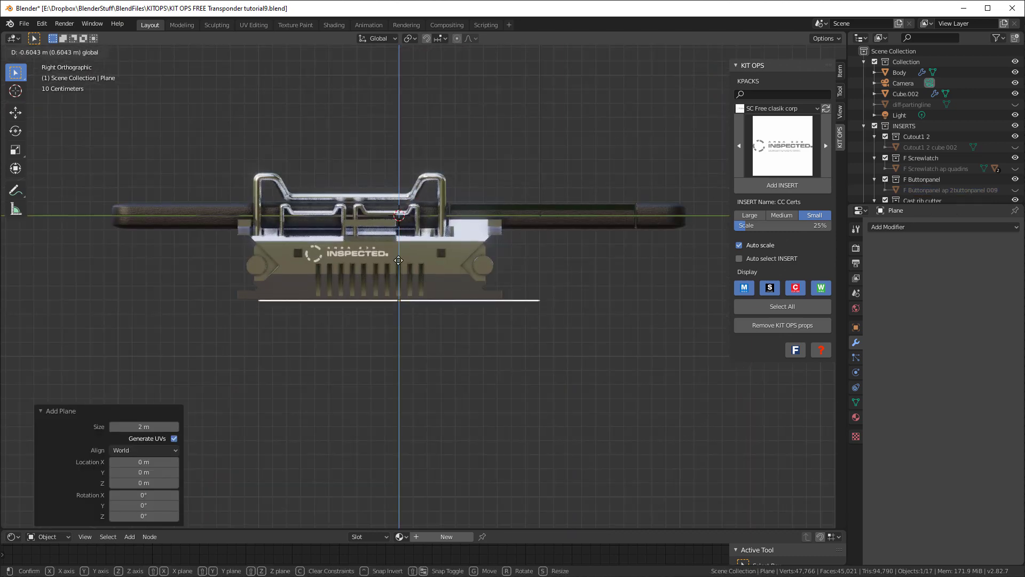
pyautogui.click(399, 260)
# Nudge the plane up about 0.007 m and enlarge it into a wide ground, scaling by about 14.67 and 0.578
pyautogui.scroll(4, 390, 279)
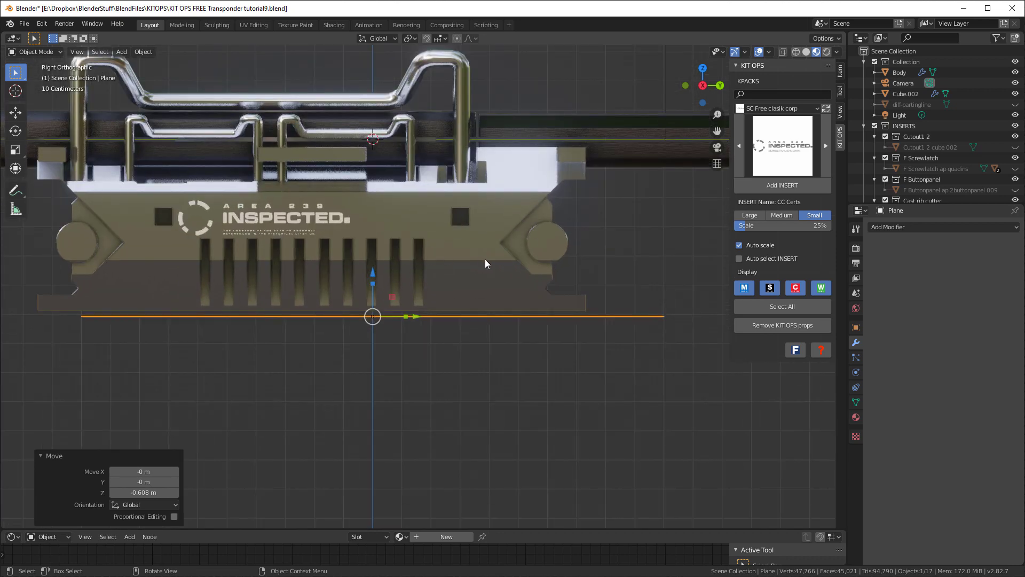
pyautogui.press('s')
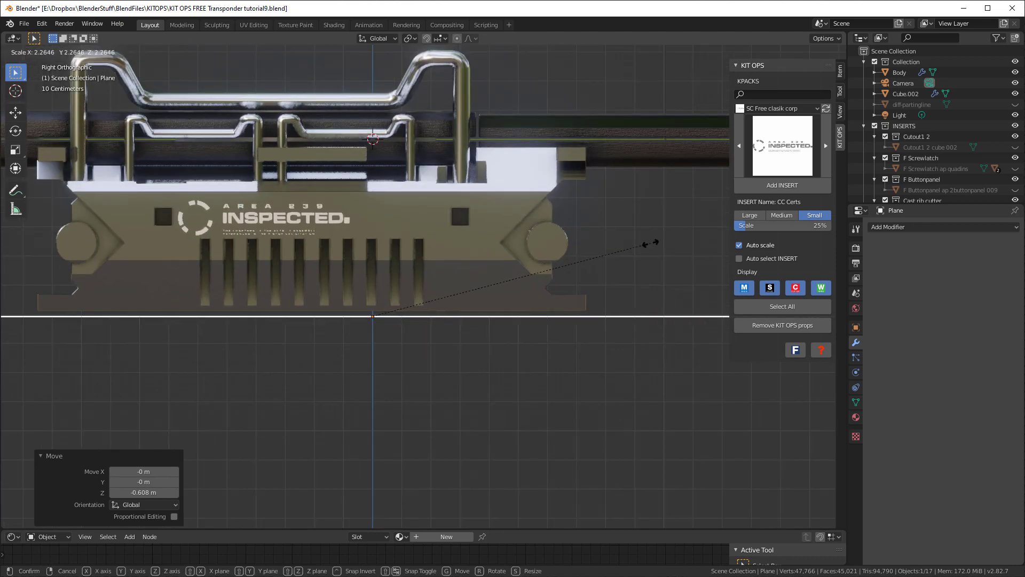
pyautogui.click(651, 242)
pyautogui.press('s')
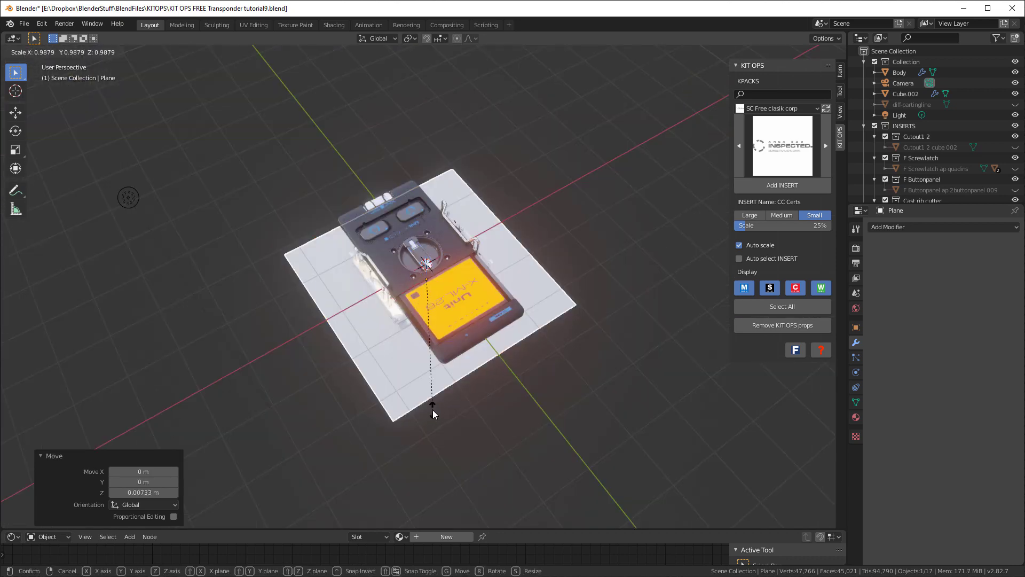
pyautogui.click(674, 420)
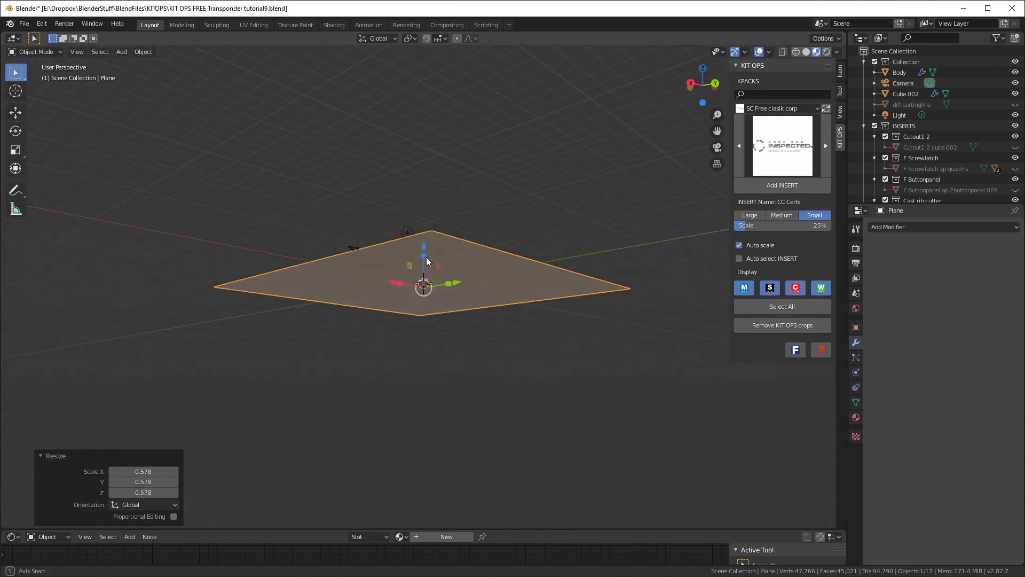
pyautogui.moveTo(426, 257); pyautogui.dragTo(433, 357, button='middle')
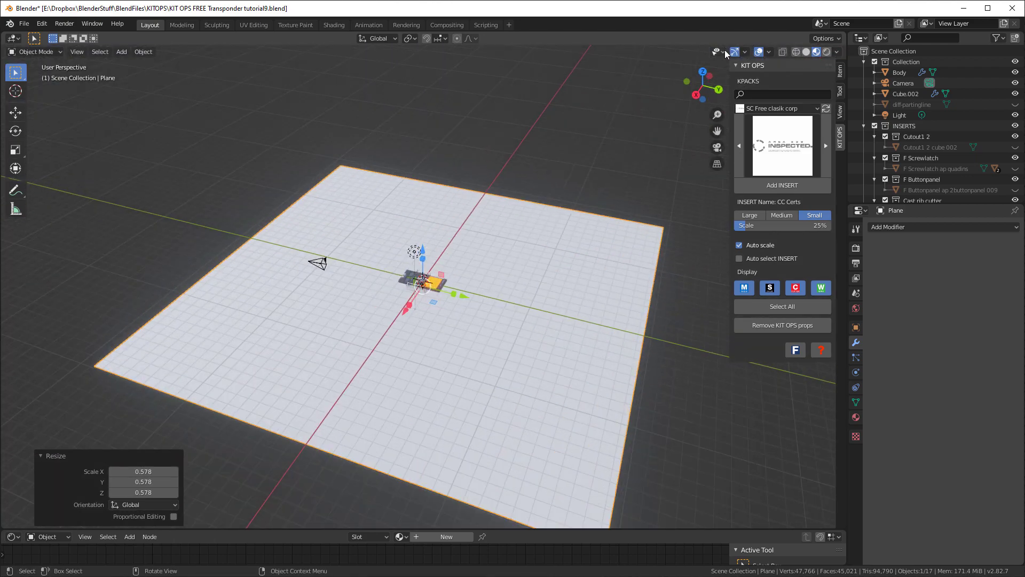
pyautogui.moveTo(726, 54); pyautogui.dragTo(492, 371, button='middle')
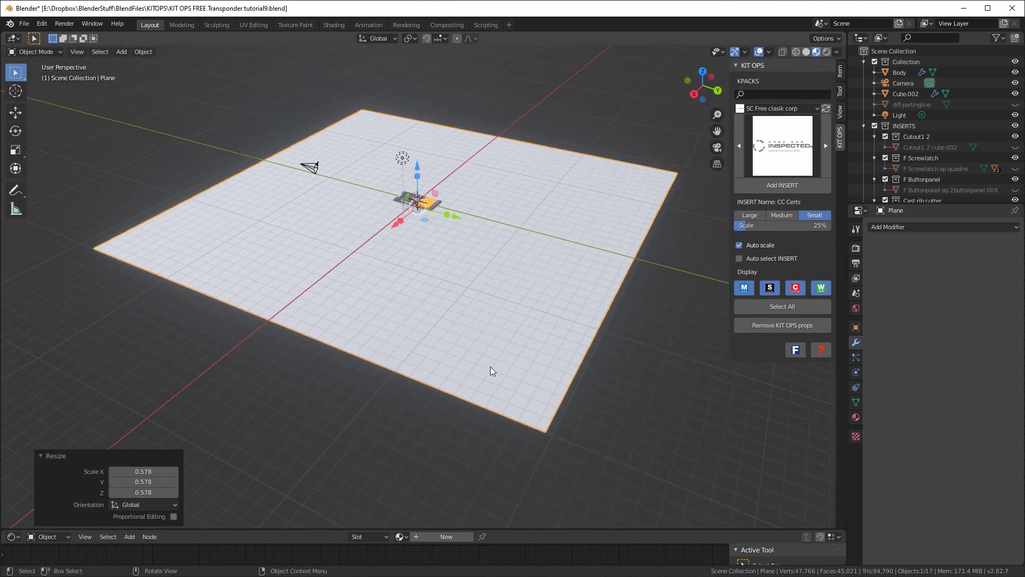
# Enlarge the shader node editor and assign the existing plastic material to the ground plane
pyautogui.moveTo(524, 530); pyautogui.dragTo(481, 361)
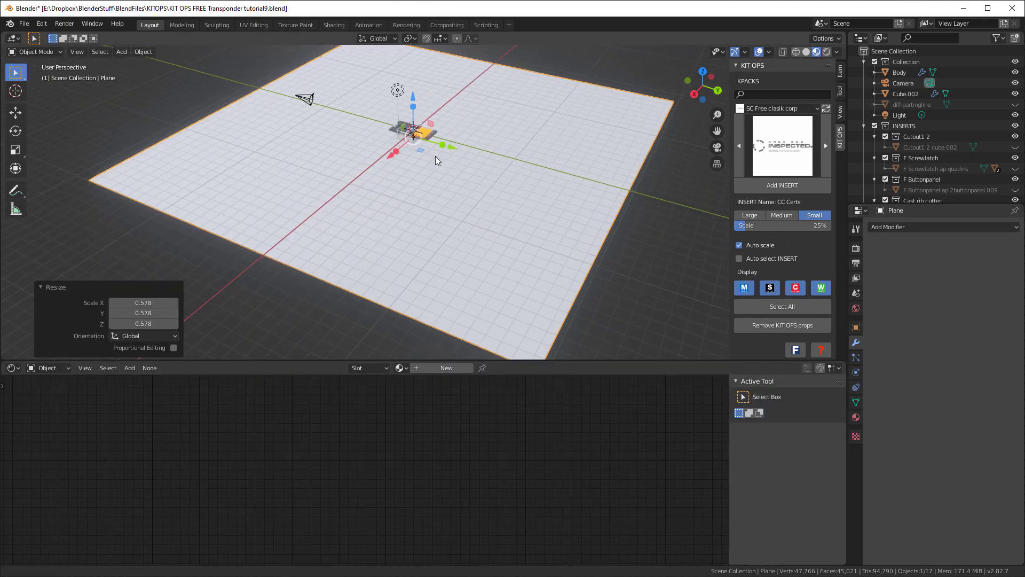
pyautogui.keyDown('shift'); pyautogui.moveTo(436, 160); pyautogui.dragTo(451, 187, button='middle'); pyautogui.keyUp('shift')
pyautogui.click(401, 368)
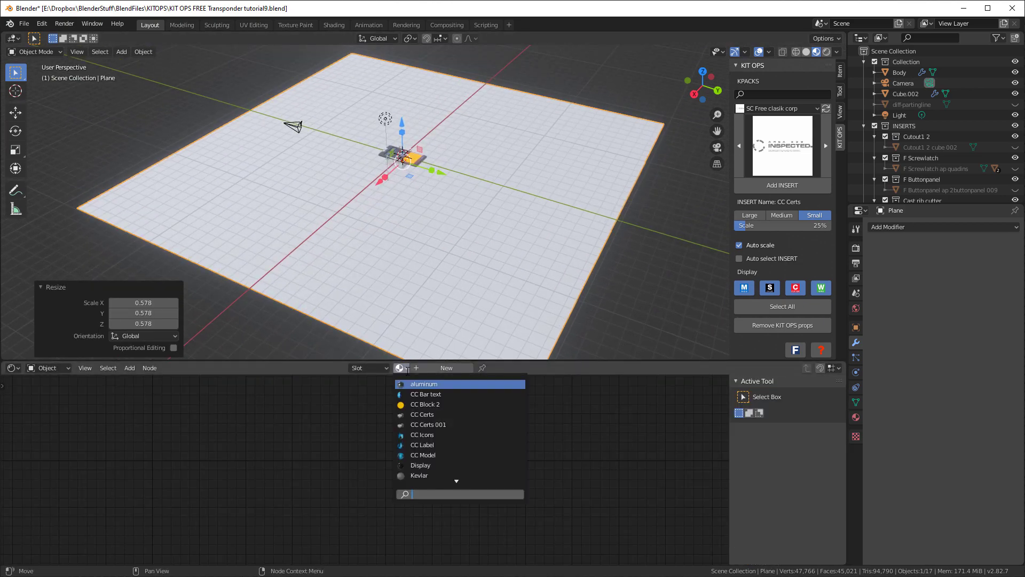
pyautogui.click(418, 455)
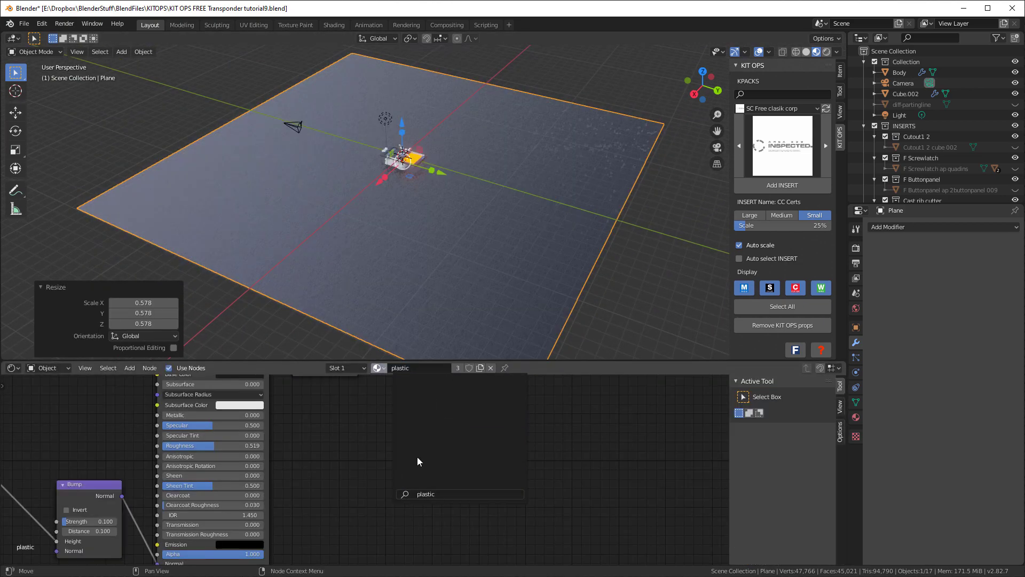
# Turn off the floor grid in the viewport overlays
pyautogui.scroll(5, 425, 229)
pyautogui.click(769, 52)
pyautogui.click(739, 103)
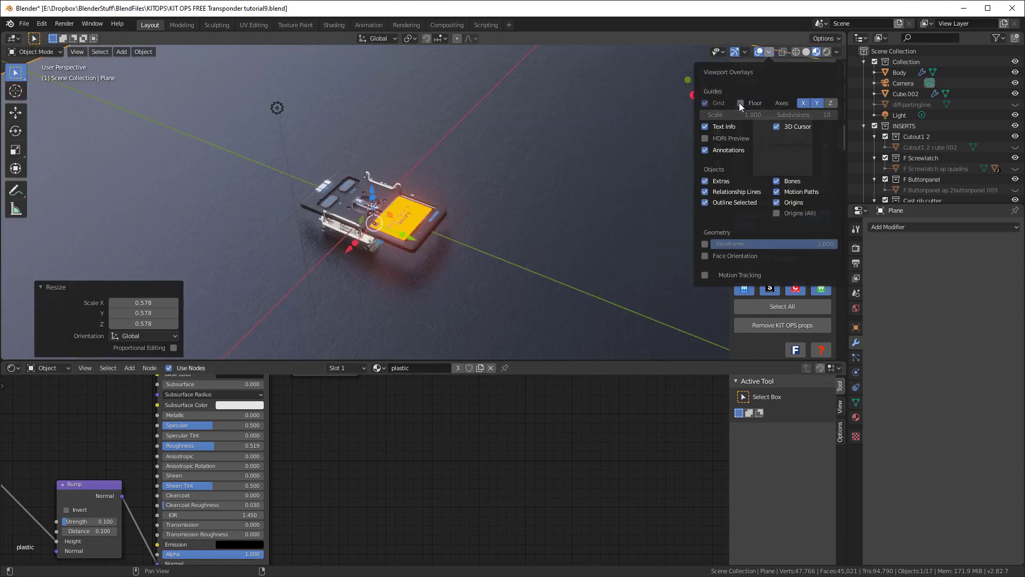
# Make a separate copy of the plane's plastic material and name it ground
pyautogui.scroll(-1, 512, 203)
pyautogui.moveTo(496, 230)
pyautogui.keyDown('shift'); pyautogui.mouseDown(button='middle')
pyautogui.moveTo(509, 199)
pyautogui.moveTo(478, 222)
pyautogui.moveTo(419, 201)
pyautogui.moveTo(499, 222)
pyautogui.mouseUp(button='middle'); pyautogui.keyUp('shift')
pyautogui.scroll(-3, 504, 450)
pyautogui.scroll(2, 455, 429)
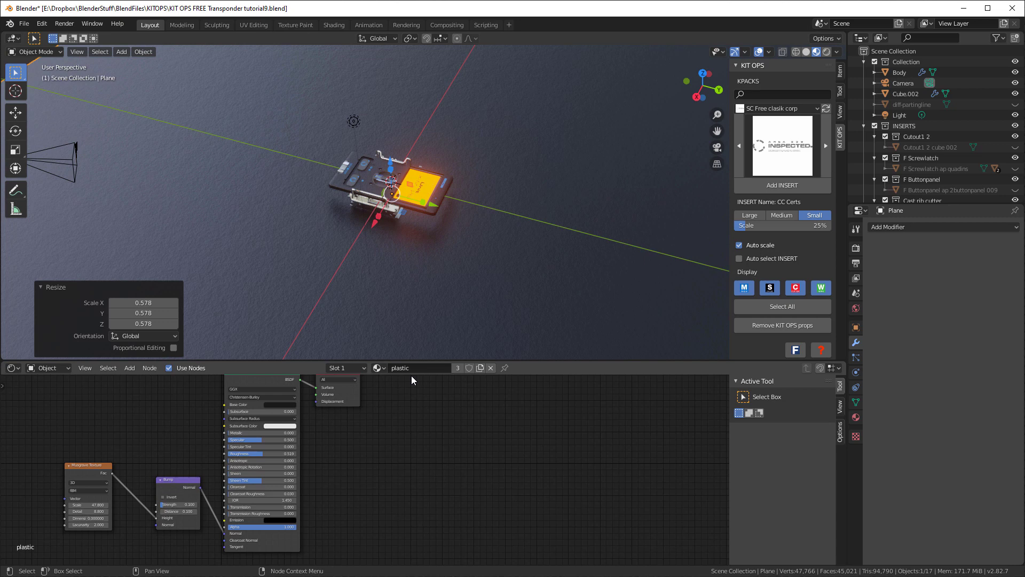
pyautogui.click(480, 368)
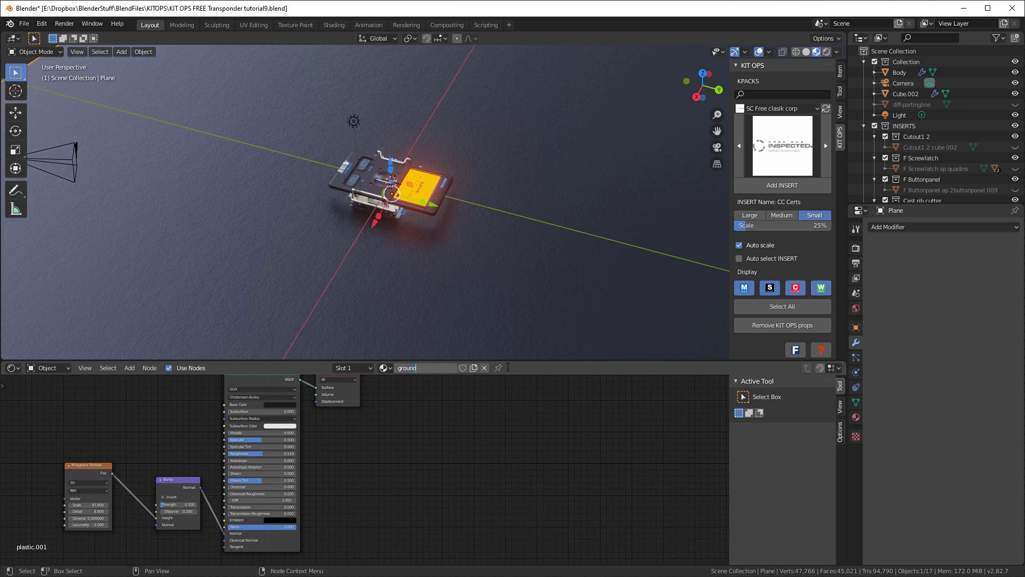
pyautogui.press('Return')
# Move the Material Output node away from the Principled BSDF to make room between them
pyautogui.scroll(4, 354, 290)
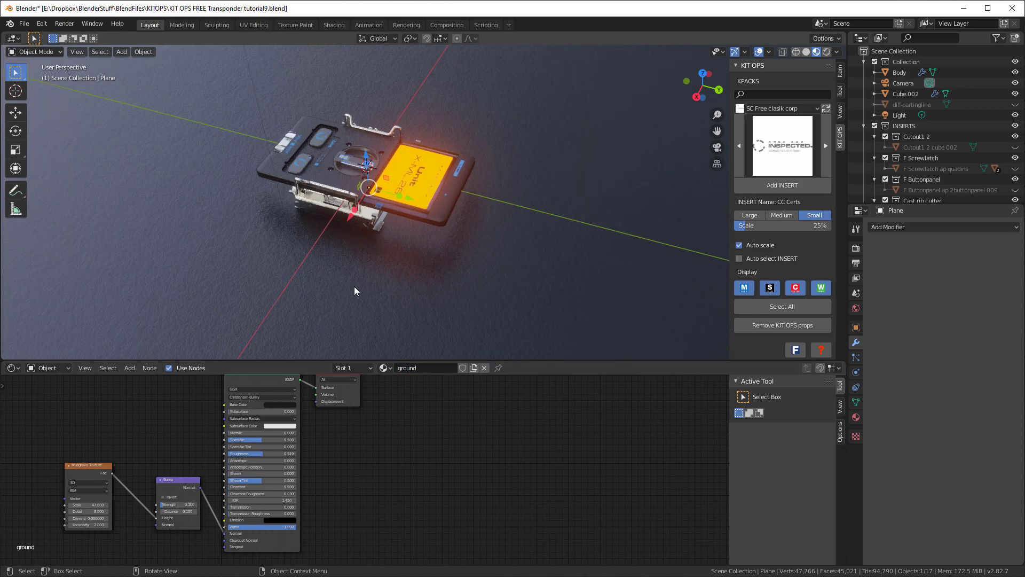
pyautogui.scroll(2, 355, 286)
pyautogui.moveTo(411, 289); pyautogui.dragTo(448, 290, button='middle')
pyautogui.scroll(-2, 450, 293)
pyautogui.scroll(-5, 462, 543)
pyautogui.moveTo(472, 259); pyautogui.dragTo(490, 226, button='middle')
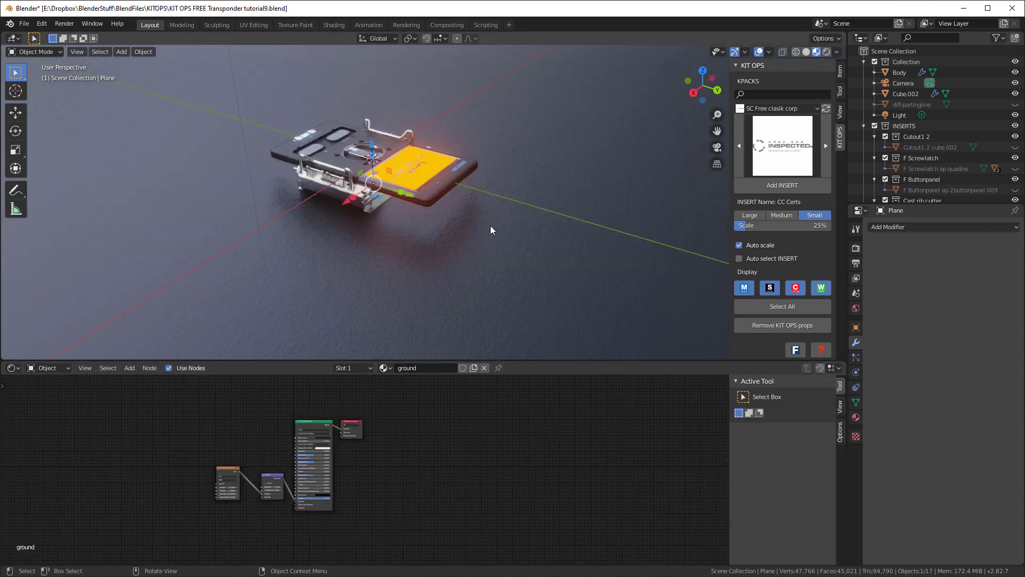
pyautogui.scroll(-2, 490, 225)
pyautogui.moveTo(508, 421); pyautogui.dragTo(525, 455, button='middle')
pyautogui.moveTo(474, 254)
pyautogui.mouseDown(button='middle')
pyautogui.moveTo(462, 283)
pyautogui.moveTo(485, 263)
pyautogui.mouseUp(button='middle')
pyautogui.scroll(10, 366, 468)
pyautogui.moveTo(403, 431); pyautogui.dragTo(563, 442)
pyautogui.moveTo(298, 424); pyautogui.dragTo(298, 476)
# Duplicate the Principled BSDF node and place the copy above the original
pyautogui.scroll(-2, 327, 427)
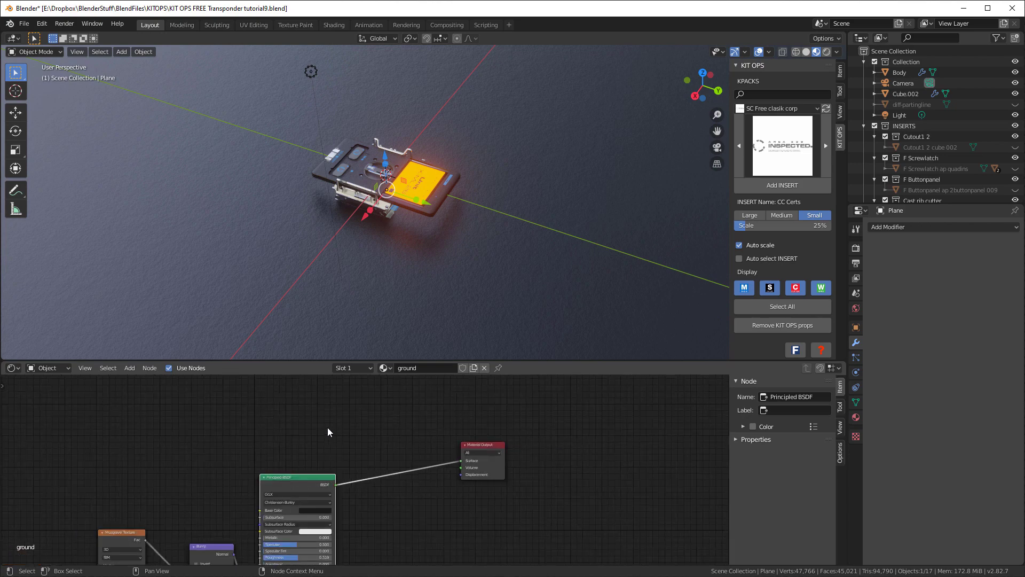
pyautogui.moveTo(328, 428); pyautogui.dragTo(350, 469, button='middle')
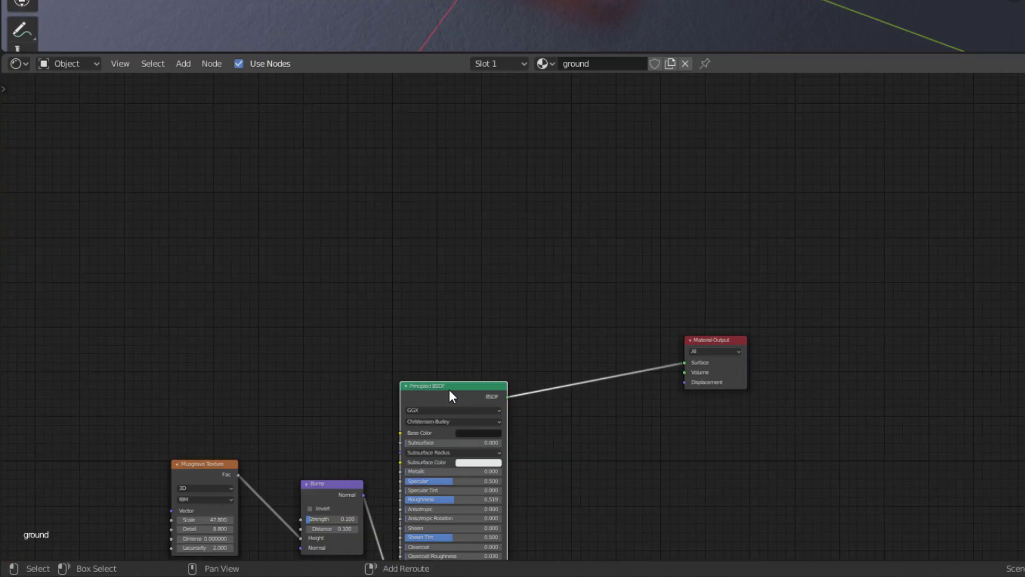
pyautogui.hotkey('shift', 'd')
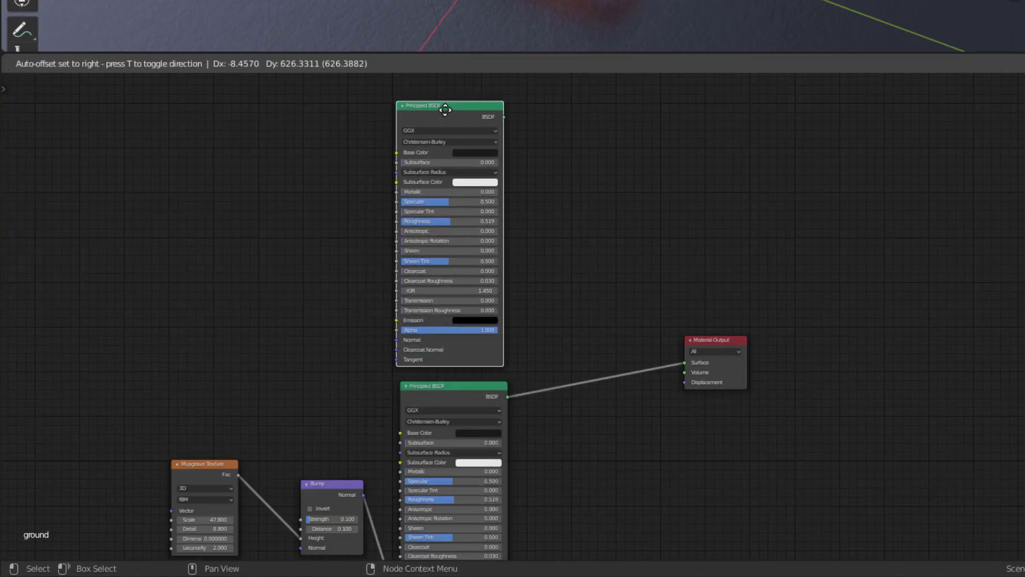
pyautogui.click(319, 160)
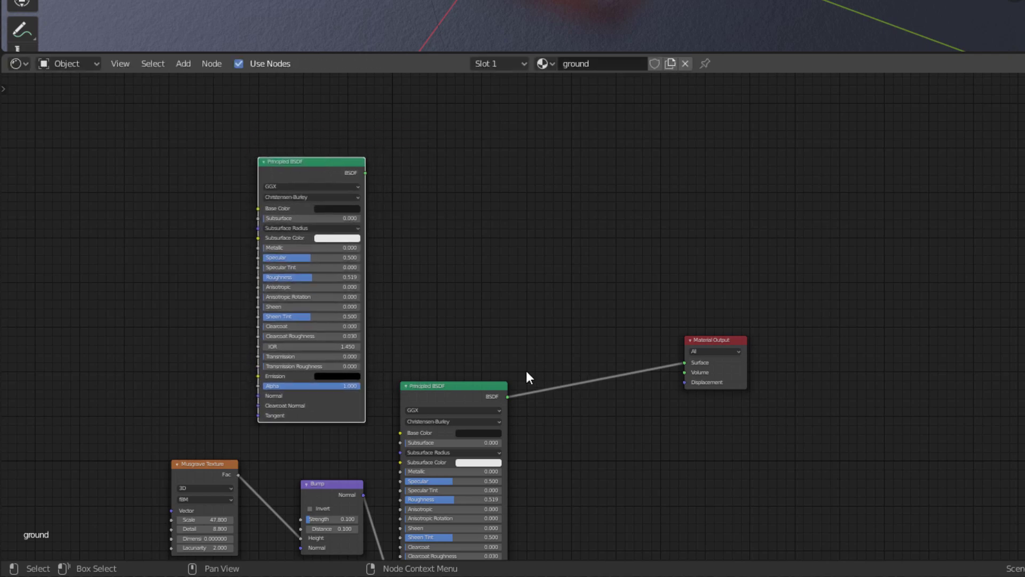
pyautogui.click(585, 283)
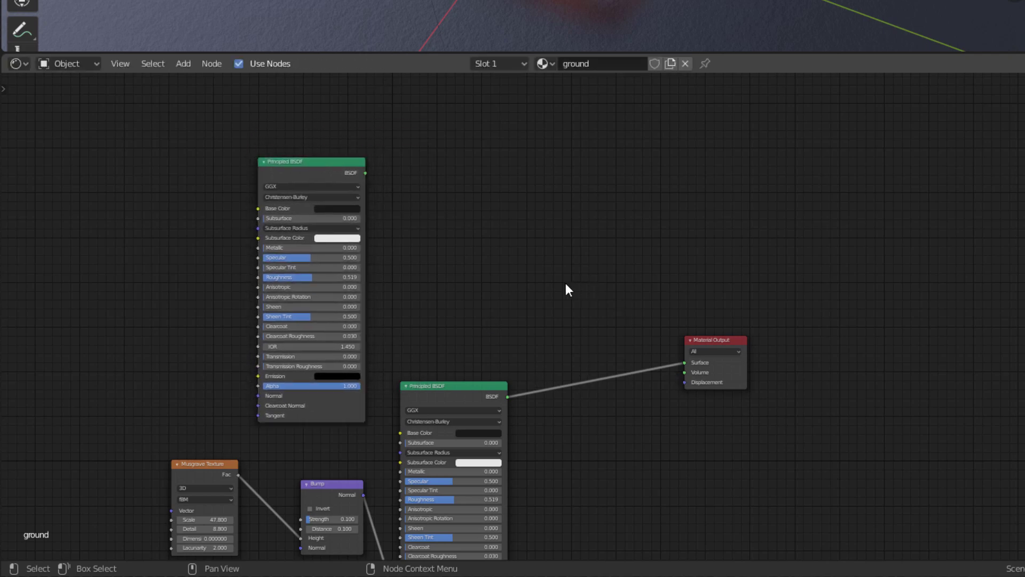
# Add a Mix Shader fed by the duplicated and original Principled BSDF nodes, and connect it to the Material Output's Surface
pyautogui.hotkey('shift', 'a')
pyautogui.moveTo(526, 336)
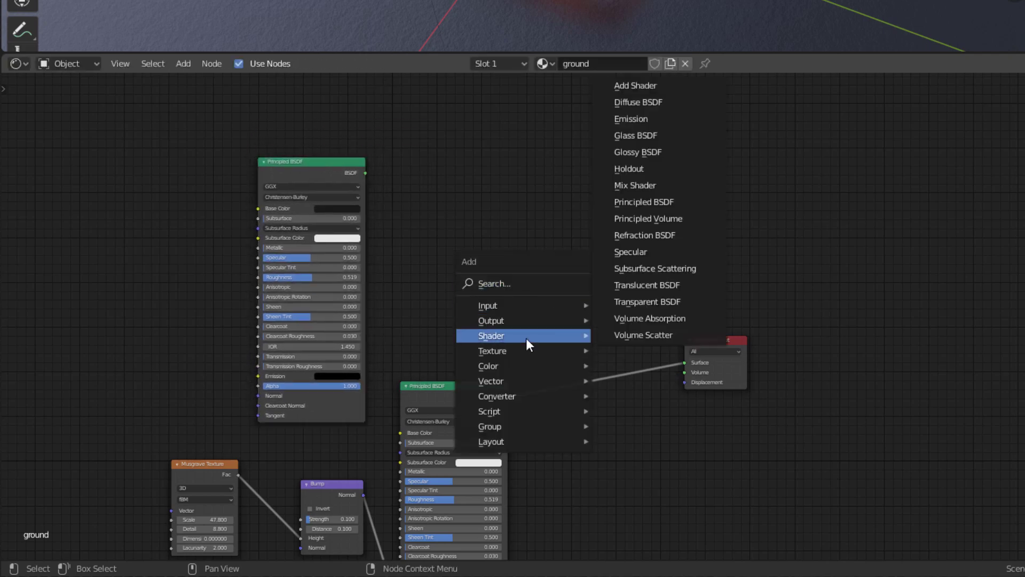
pyautogui.click(635, 185)
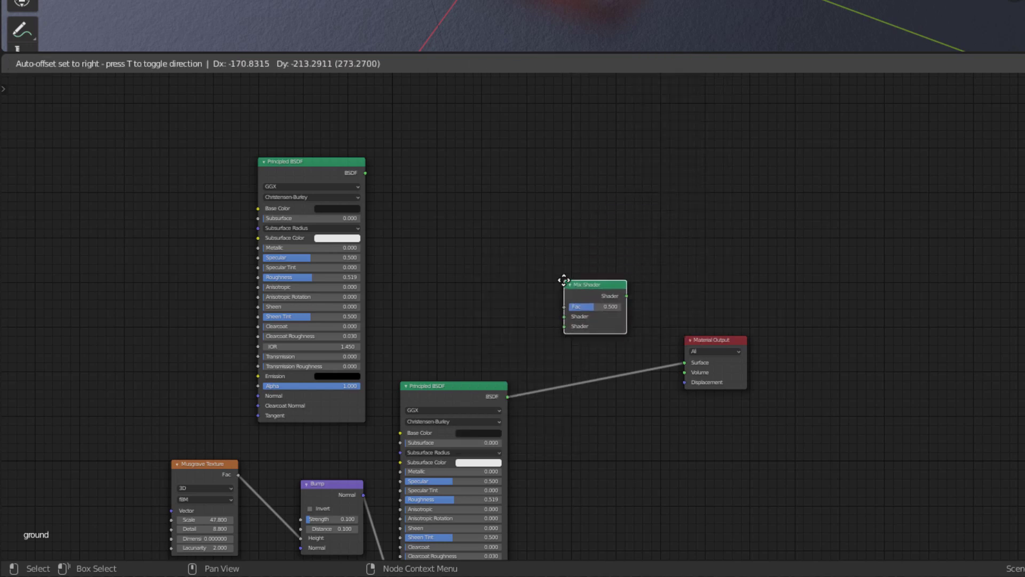
pyautogui.click(561, 280)
pyautogui.moveTo(507, 396); pyautogui.dragTo(563, 325)
pyautogui.moveTo(364, 173); pyautogui.dragTo(564, 316)
pyautogui.moveTo(626, 296); pyautogui.dragTo(683, 362)
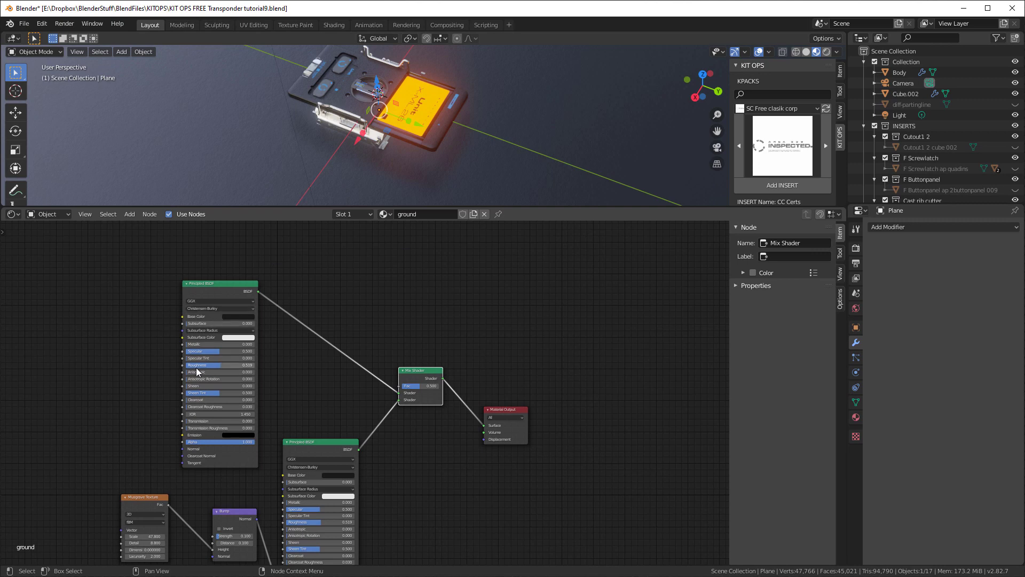
# Lower the duplicated Principled BSDF's roughness to 0.096 and set the Mix Shader factor to 1.000
pyautogui.scroll(1, 195, 370)
pyautogui.moveTo(218, 362); pyautogui.dragTo(184, 363)
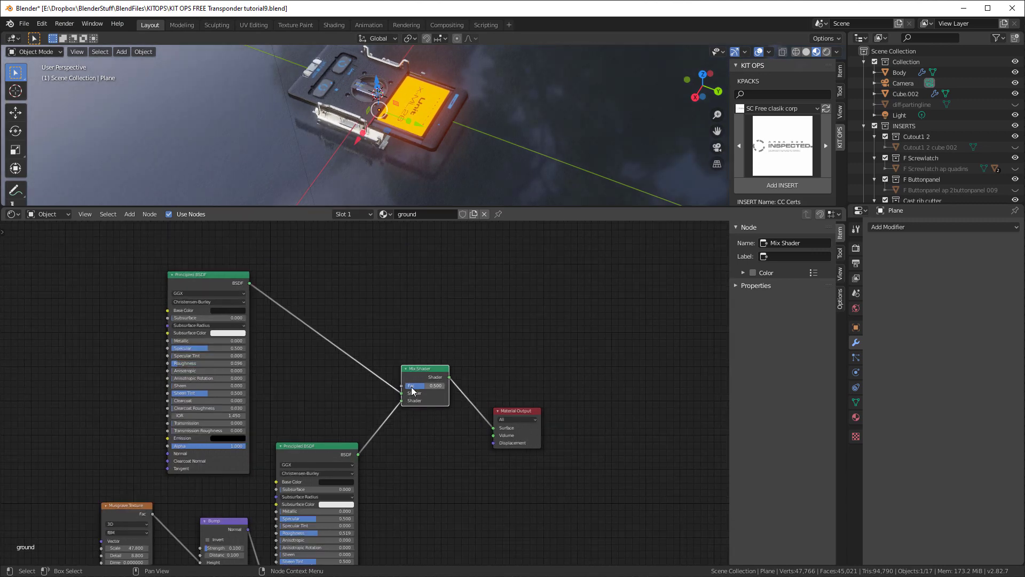
pyautogui.moveTo(411, 386); pyautogui.dragTo(435, 386)
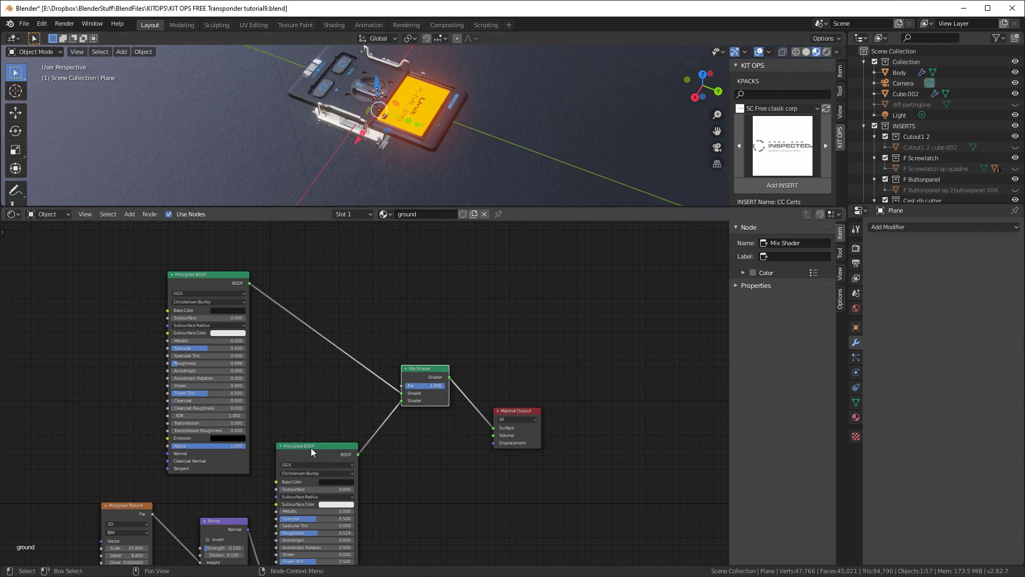
pyautogui.moveTo(443, 387)
pyautogui.mouseDown()
pyautogui.moveTo(406, 387)
pyautogui.moveTo(445, 386)
pyautogui.mouseUp()
pyautogui.scroll(-4, 290, 269)
pyautogui.moveTo(291, 269); pyautogui.dragTo(312, 324, button='middle')
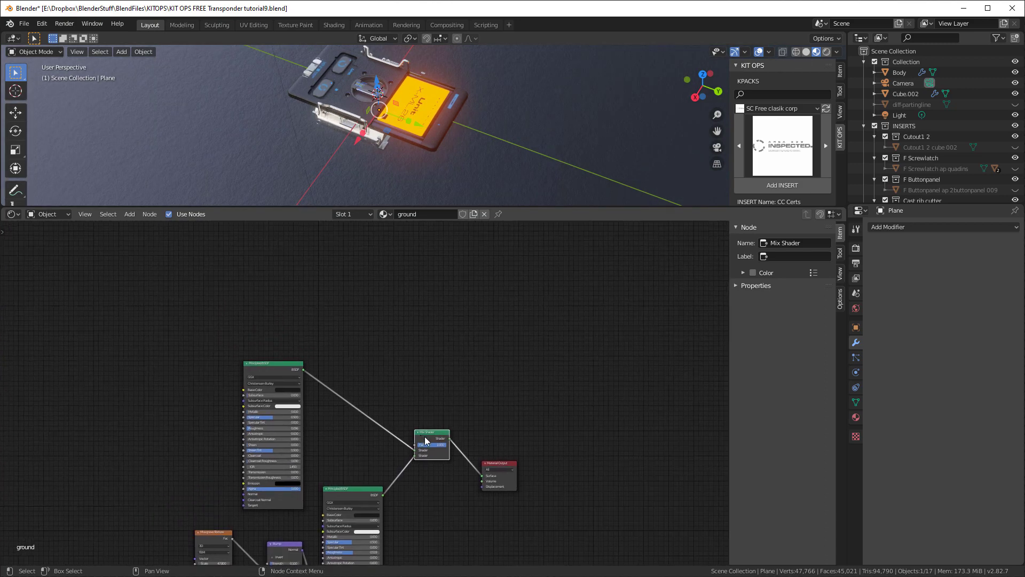
# Add a Brick Texture node to the ground material above the Mix Shader
pyautogui.scroll(3, 433, 466)
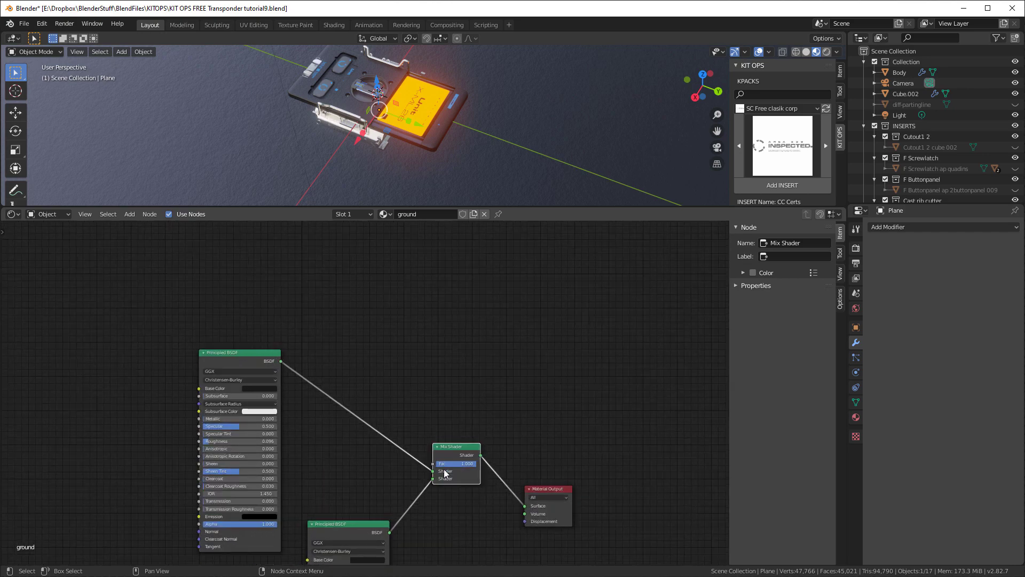
pyautogui.scroll(-1, 395, 380)
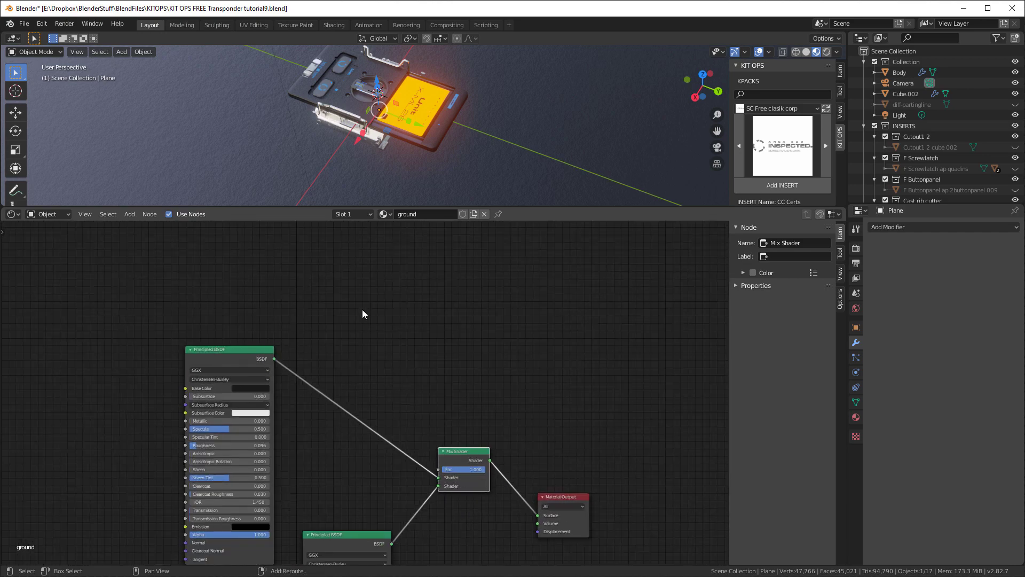
pyautogui.hotkey('shift', 'a')
pyautogui.moveTo(359, 313)
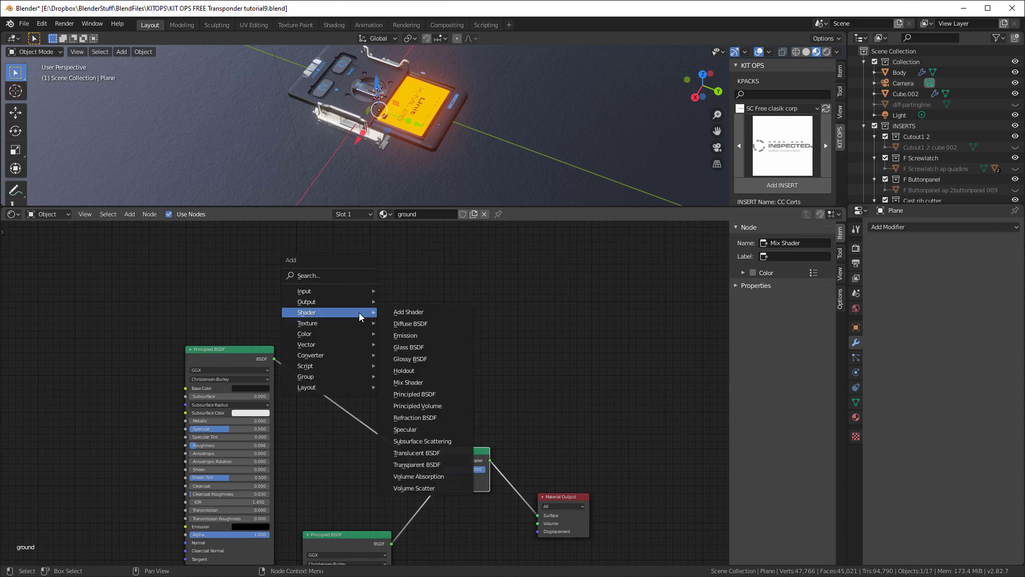
pyautogui.moveTo(307, 323)
pyautogui.click(451, 332)
pyautogui.click(333, 246)
pyautogui.scroll(4, 373, 239)
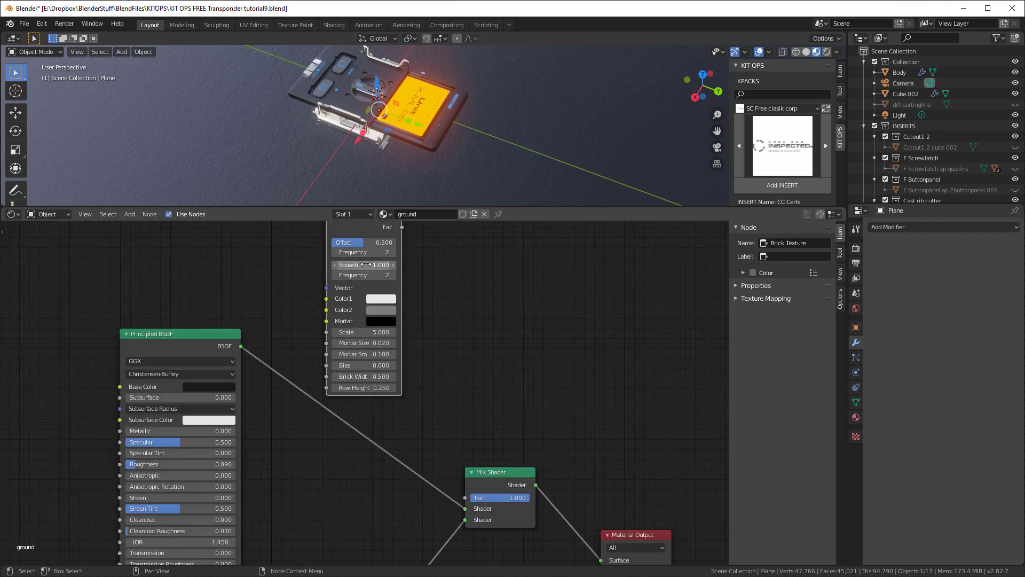
pyautogui.scroll(-2, 450, 286)
pyautogui.moveTo(463, 269); pyautogui.dragTo(433, 334, button='middle')
pyautogui.scroll(-2, 376, 336)
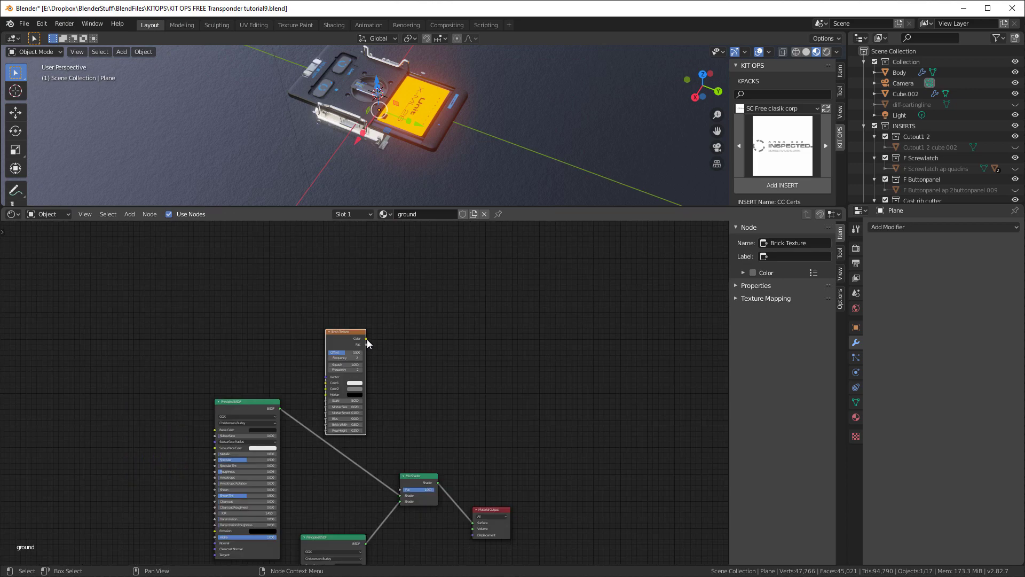
# Connect the Brick Texture's Color output to the Material Output's Surface to preview the pattern on the ground plane
pyautogui.moveTo(366, 338); pyautogui.dragTo(472, 521)
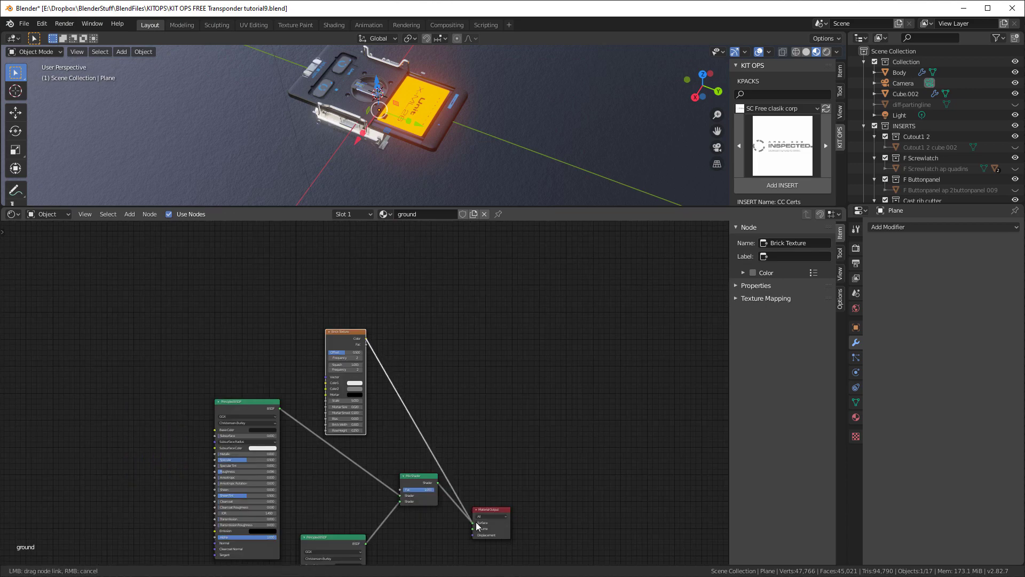
pyautogui.scroll(-1, 446, 374)
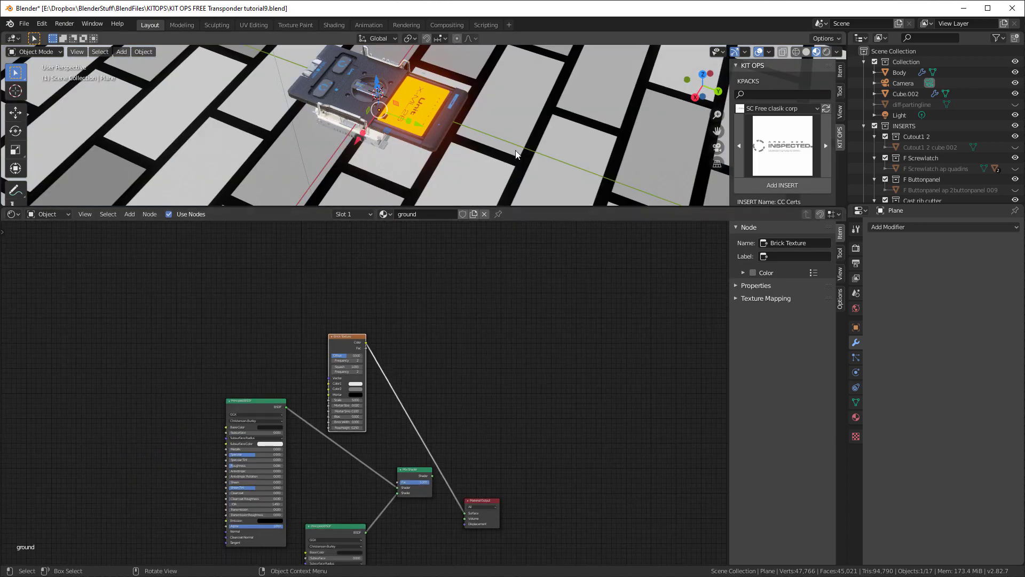
pyautogui.scroll(-5, 515, 149)
pyautogui.scroll(4, 348, 299)
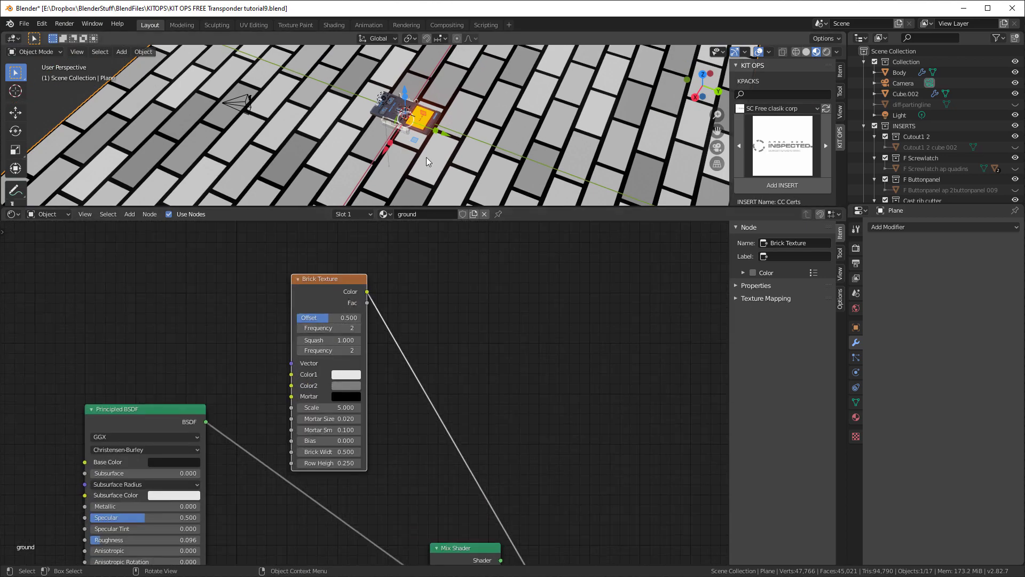
# Set the Brick Texture's offset to 0.000, row height to 0.500 and scale to 22.600 for a square tile grid
pyautogui.scroll(4, 426, 157)
pyautogui.scroll(1, 341, 312)
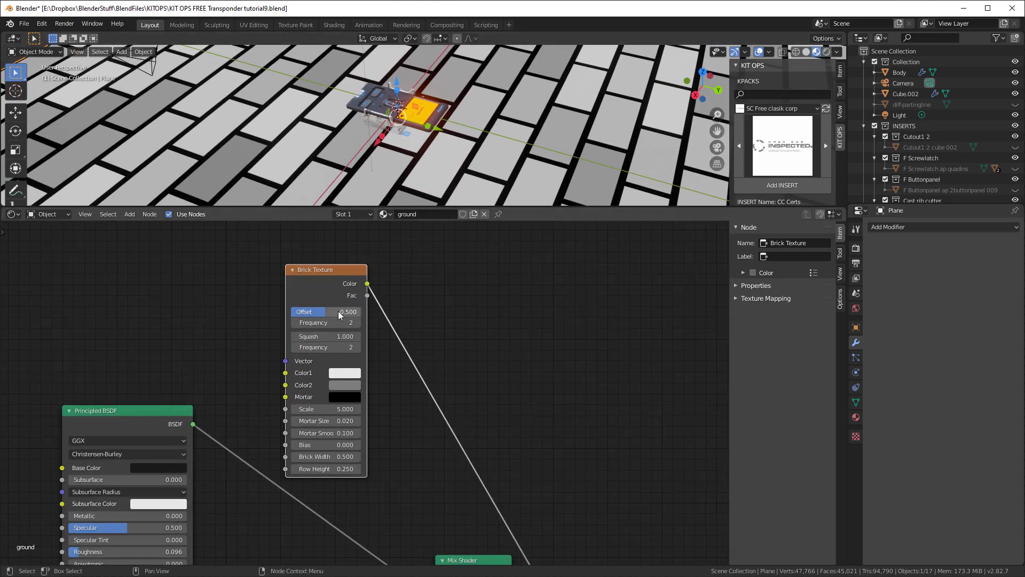
pyautogui.moveTo(325, 312); pyautogui.dragTo(292, 312)
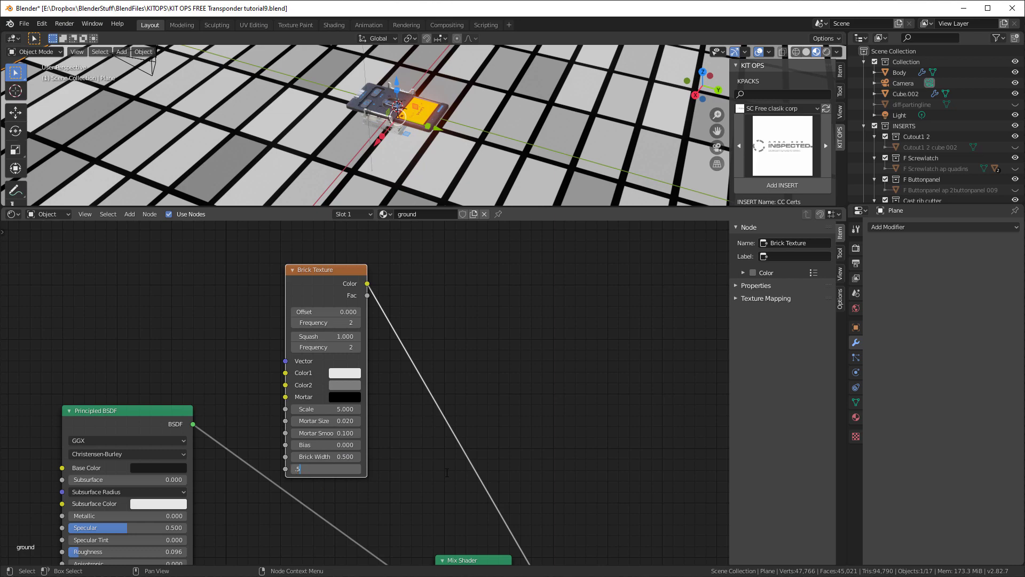
pyautogui.write('.5')
pyautogui.press('Return')
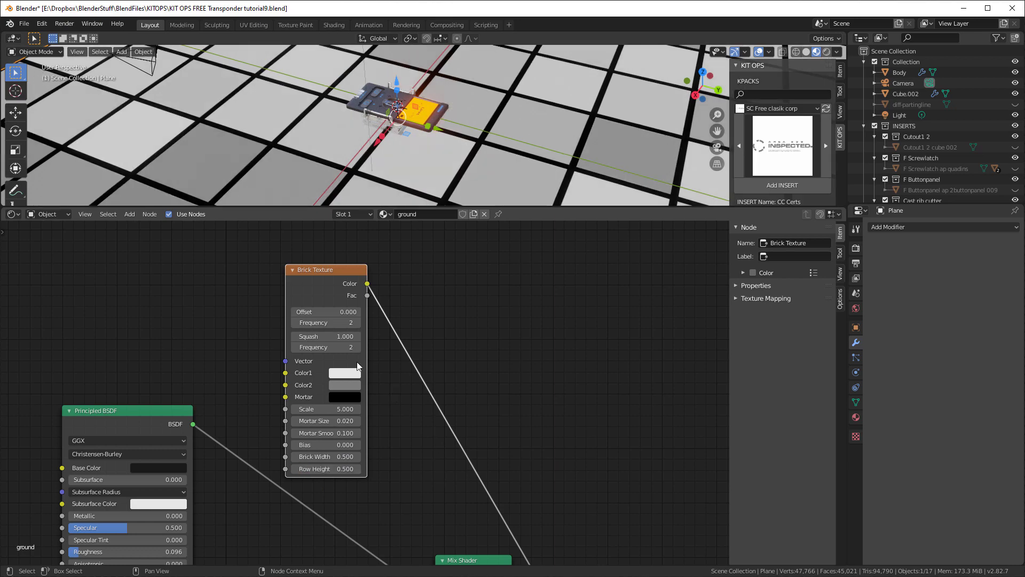
pyautogui.moveTo(326, 409); pyautogui.dragTo(411, 409)
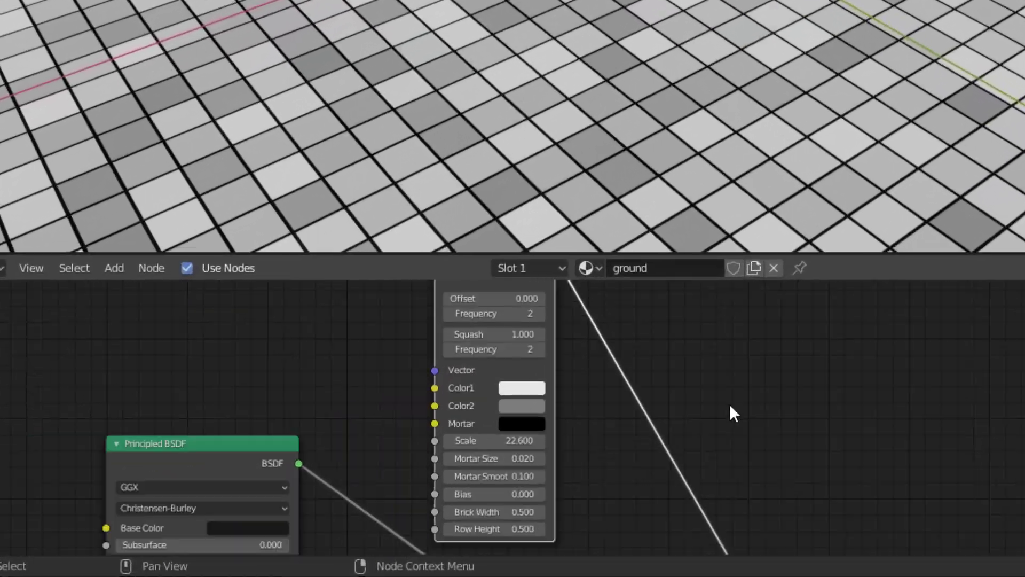
# Reconnect the Mix Shader's output to the Material Output's Surface in place of the Brick Texture
pyautogui.scroll(-3, 394, 306)
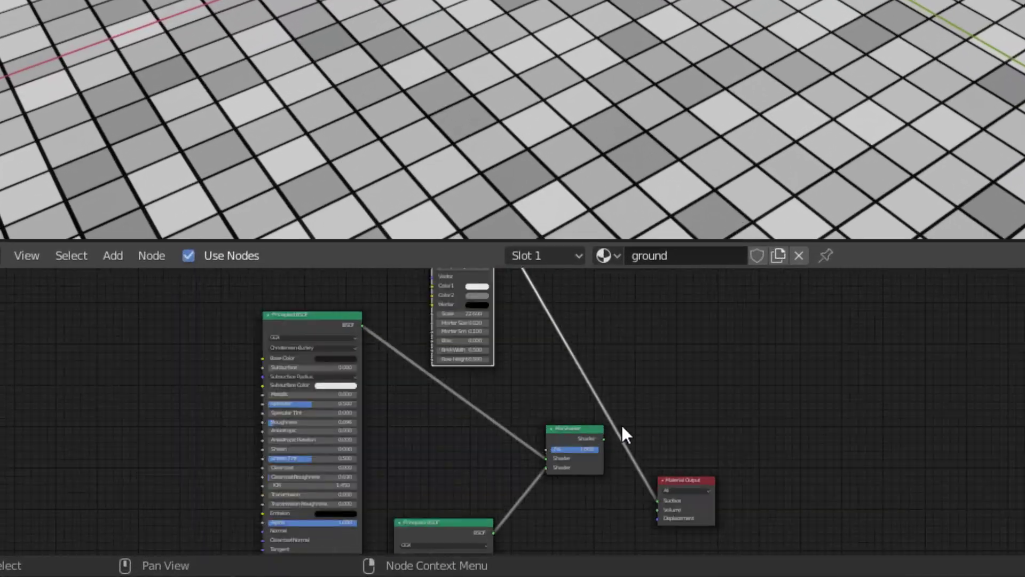
pyautogui.moveTo(604, 439)
pyautogui.mouseDown()
pyautogui.moveTo(637, 499)
pyautogui.moveTo(659, 501)
pyautogui.mouseUp()
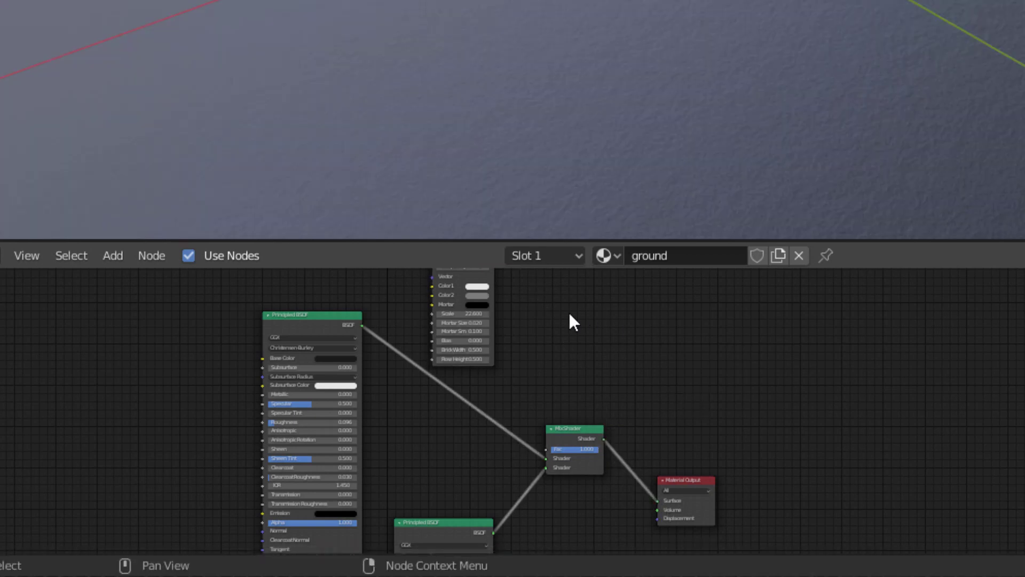
# Drive the Mix Shader's factor with the Brick Texture's Fac output and swap the Mix Shader's two shader inputs
pyautogui.moveTo(570, 320)
pyautogui.mouseDown(button='middle')
pyautogui.moveTo(617, 434)
pyautogui.moveTo(576, 447)
pyautogui.mouseUp(button='middle')
pyautogui.scroll(2, 523, 374)
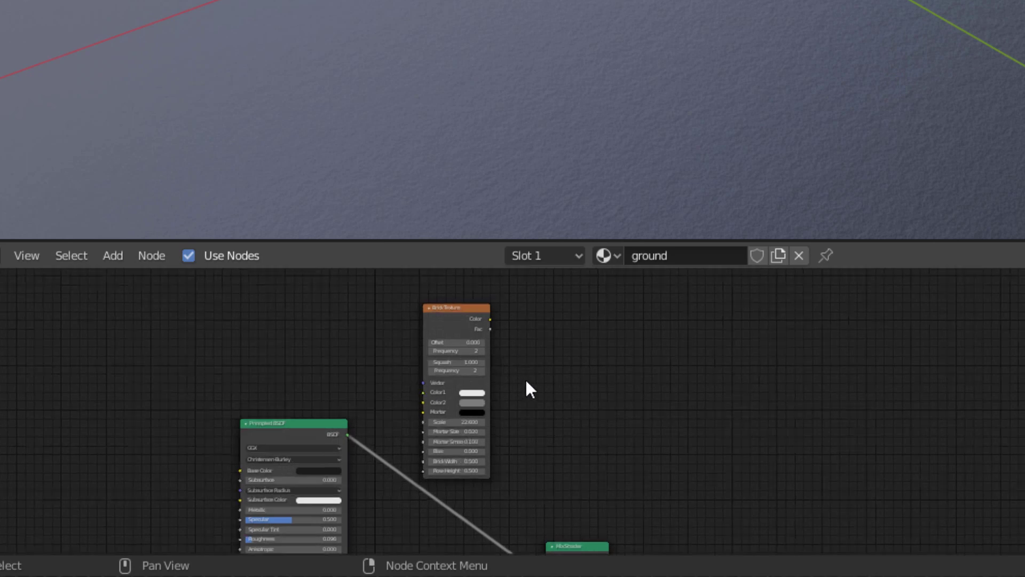
pyautogui.scroll(2, 527, 329)
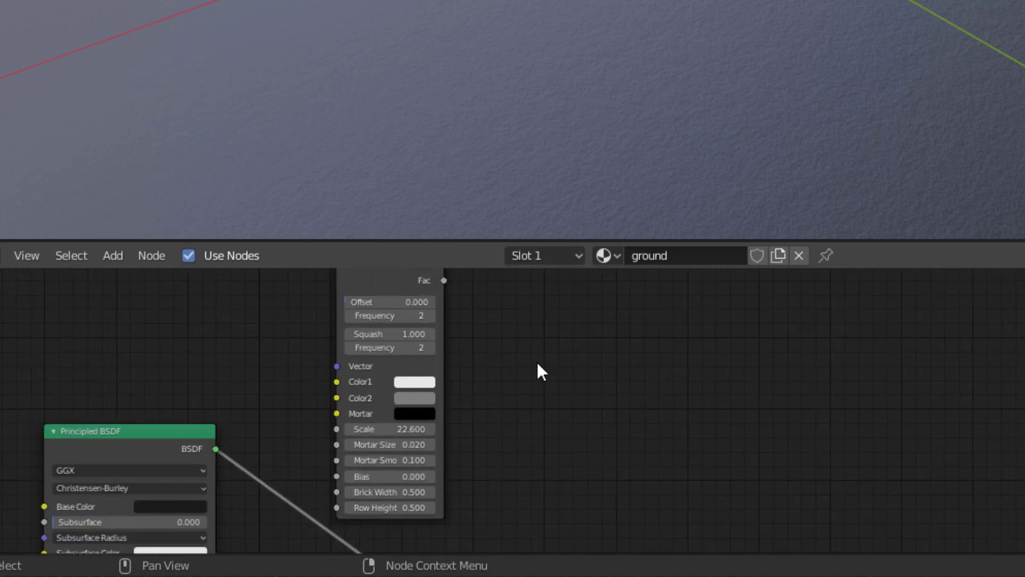
pyautogui.scroll(-1, 536, 360)
pyautogui.keyDown('shift'); pyautogui.moveTo(520, 349); pyautogui.dragTo(434, 296, button='middle'); pyautogui.keyUp('shift')
pyautogui.moveTo(387, 122); pyautogui.dragTo(459, 421)
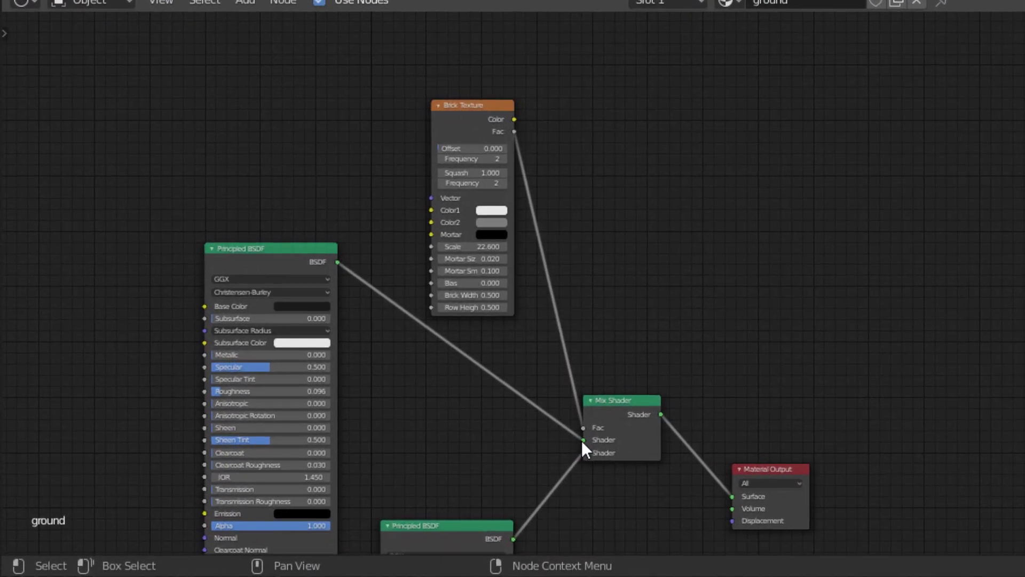
pyautogui.moveTo(581, 447); pyautogui.dragTo(583, 454)
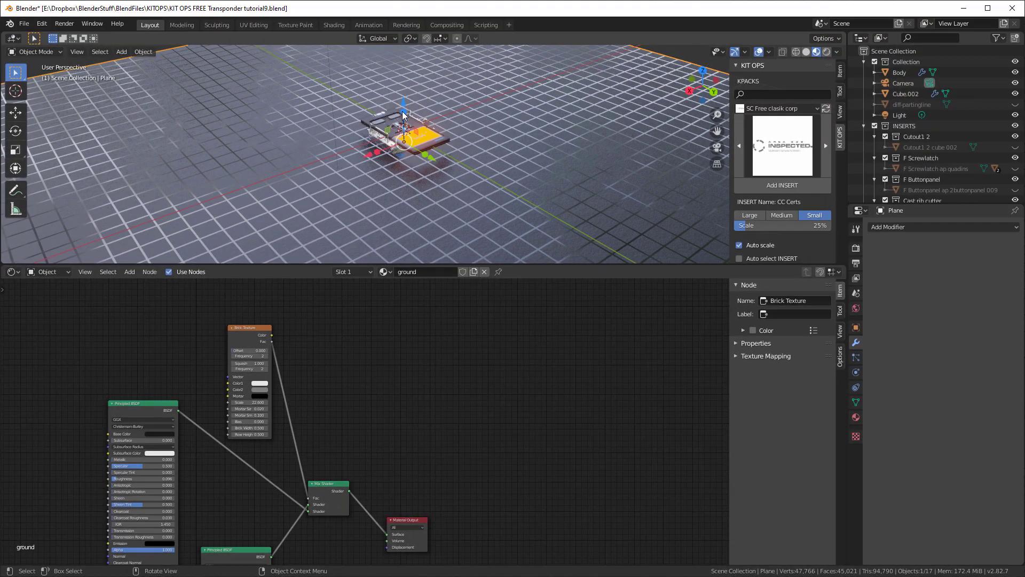
# Thin the tile grid lines by setting the Brick Texture's mortar size to 0.01
pyautogui.moveTo(476, 147); pyautogui.dragTo(508, 134, button='middle')
pyautogui.scroll(5, 476, 139)
pyautogui.scroll(4, 261, 337)
pyautogui.moveTo(328, 357); pyautogui.dragTo(395, 478, button='middle')
pyautogui.scroll(4, 398, 464)
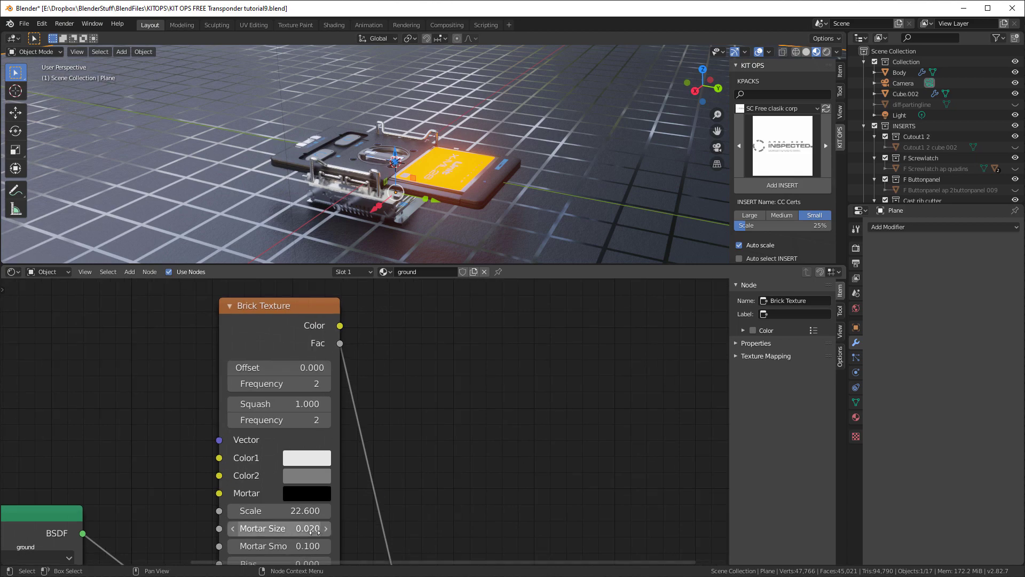
pyautogui.click(314, 530)
pyautogui.write('.0')
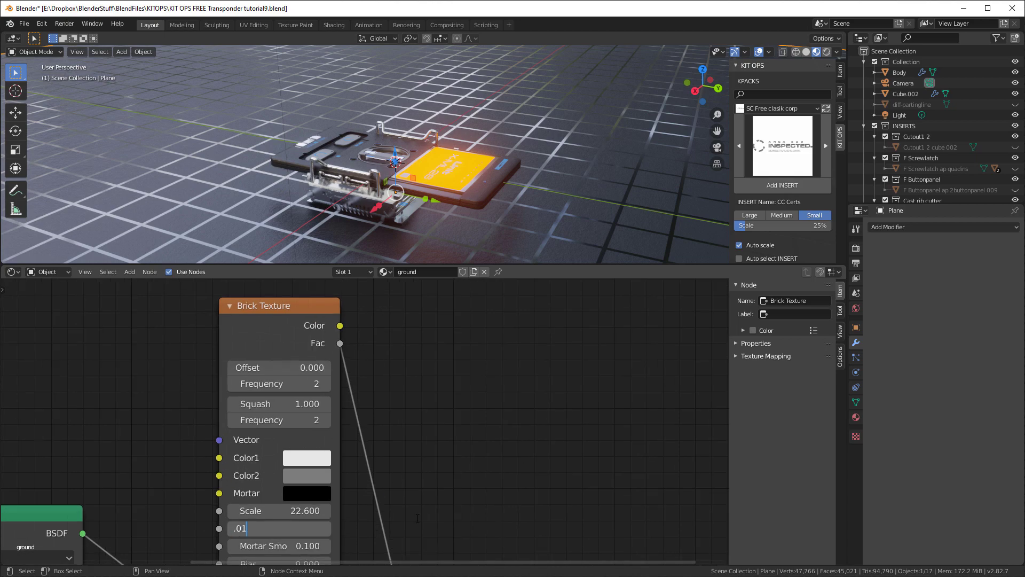
pyautogui.write('1')
pyautogui.press('Return')
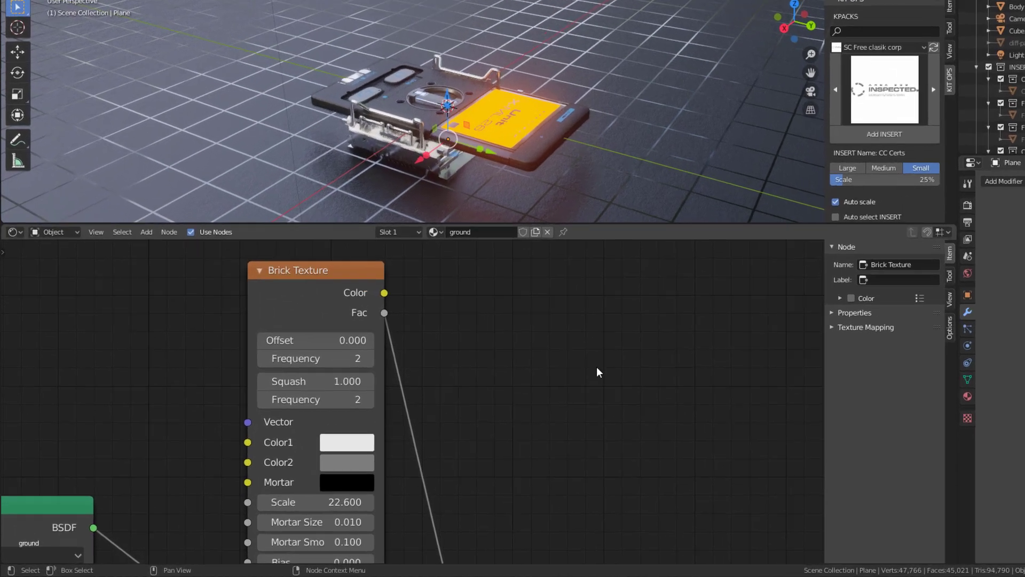
# Shift the upper Principled BSDF node slightly closer to the Brick Texture node
pyautogui.scroll(-5, 597, 368)
pyautogui.moveTo(617, 330); pyautogui.dragTo(634, 245, button='middle')
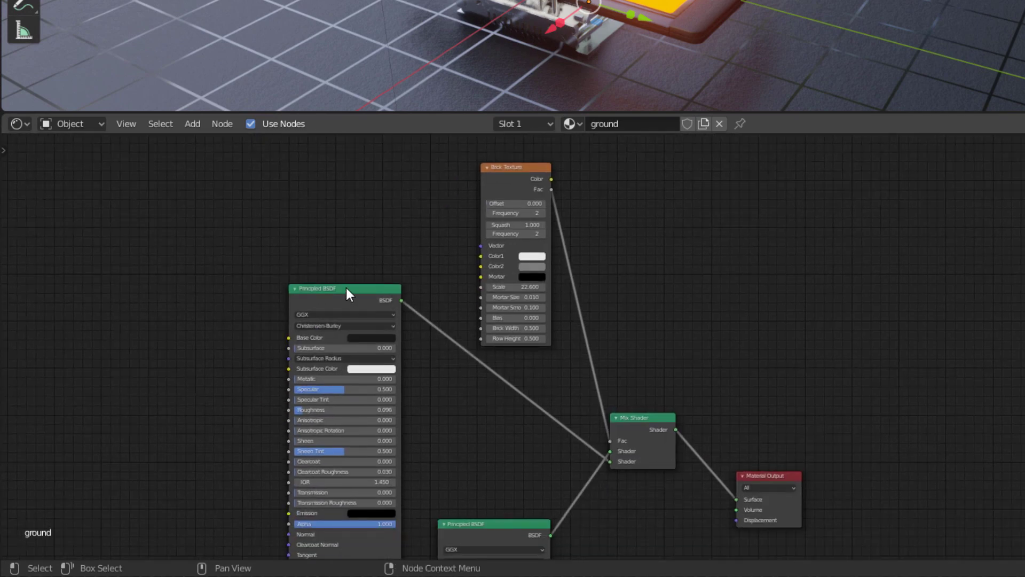
pyautogui.moveTo(349, 287); pyautogui.dragTo(369, 279)
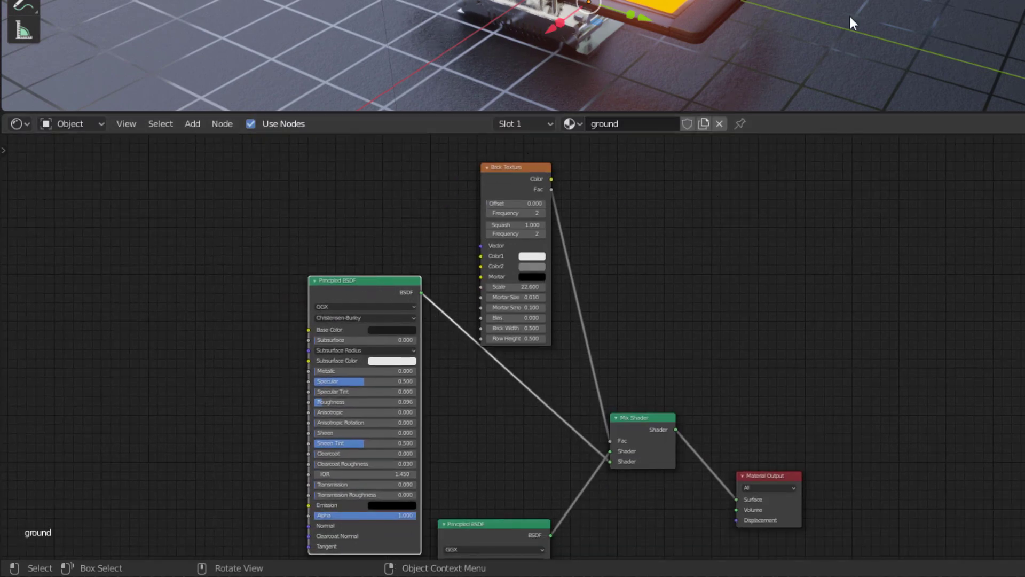
# Duplicate the Bump node and place the copy beside the upper Principled BSDF's inputs
pyautogui.scroll(-3, 651, 267)
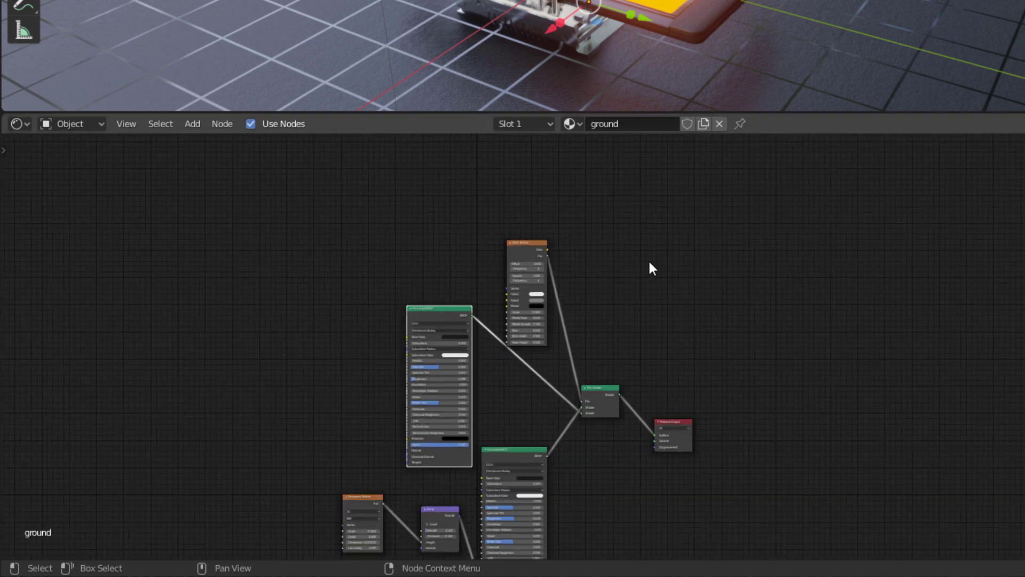
pyautogui.moveTo(891, 486); pyautogui.dragTo(899, 377, button='middle')
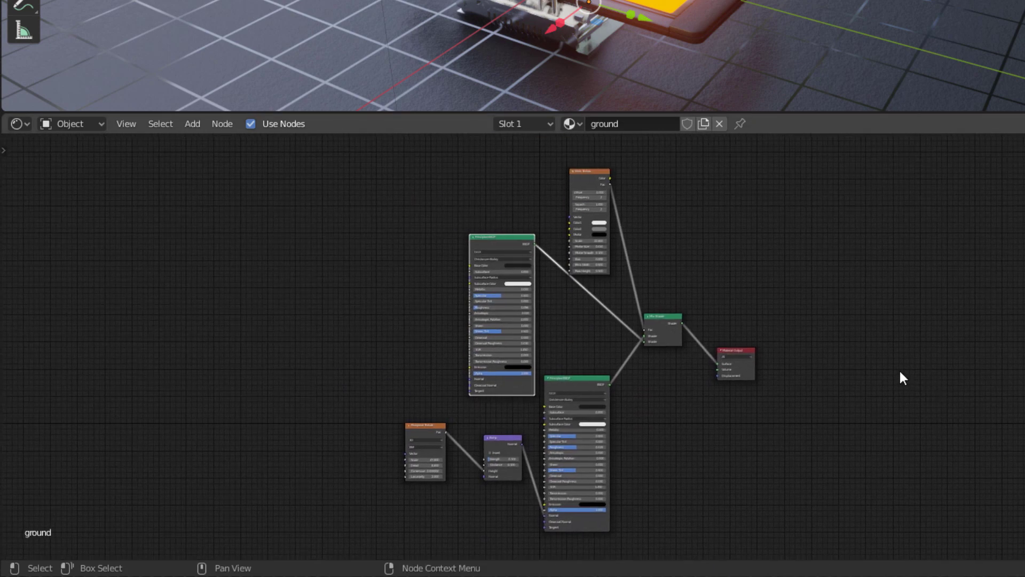
pyautogui.scroll(2, 766, 304)
pyautogui.click(490, 466)
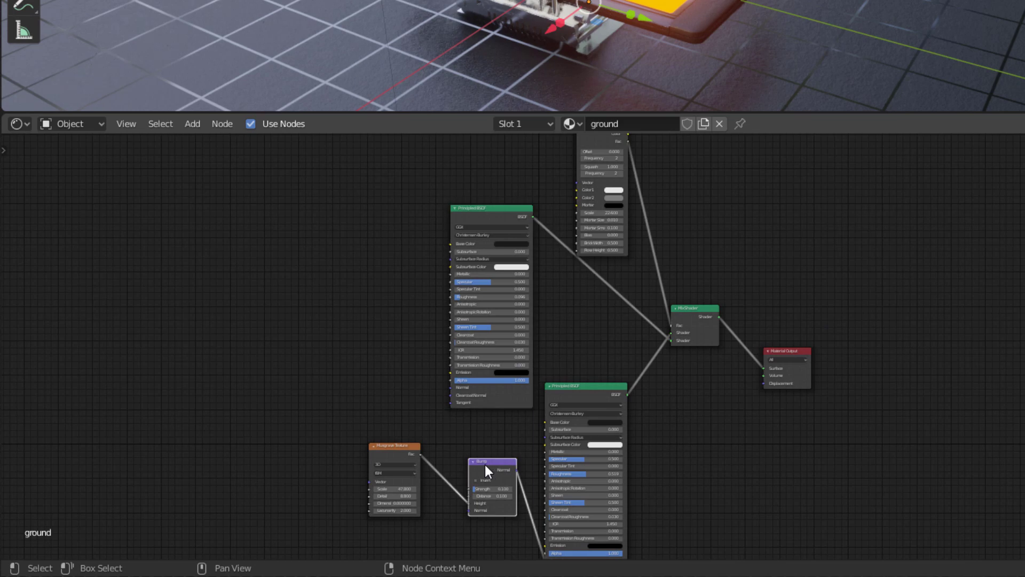
pyautogui.hotkey('shift', 'd')
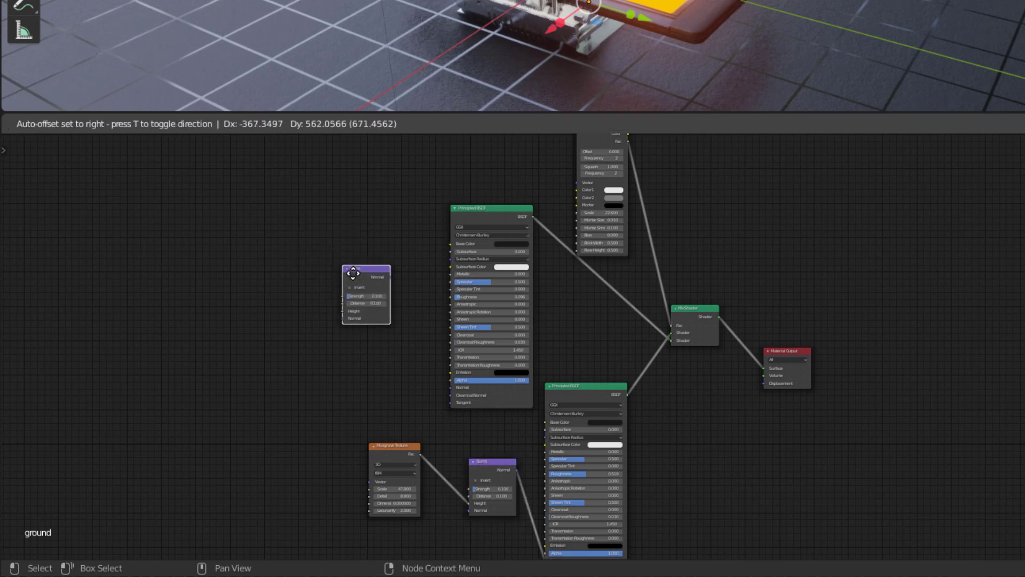
pyautogui.click(383, 326)
pyautogui.scroll(-2, 686, 210)
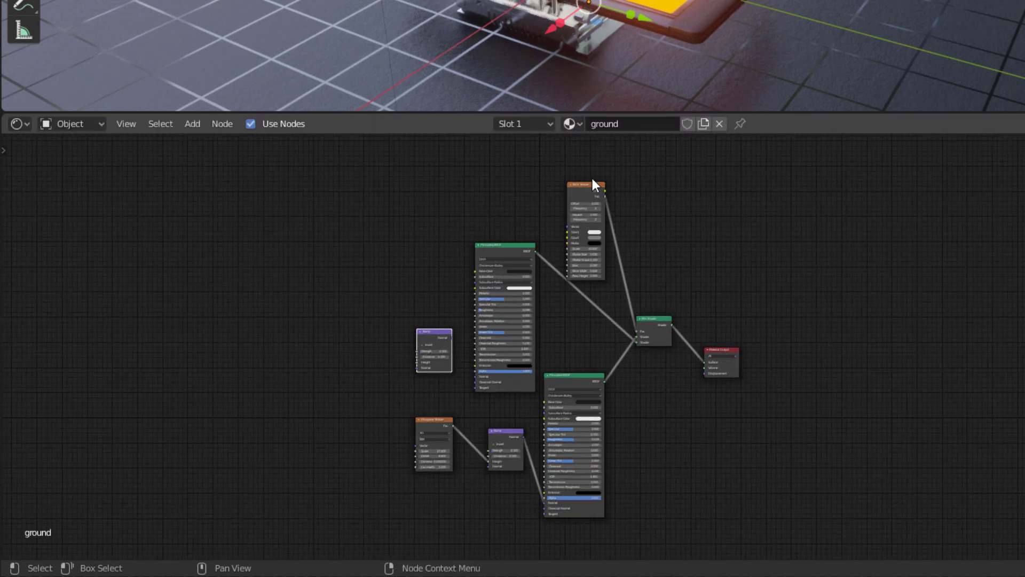
# Move the Brick Texture node to the input side of the duplicated Bump node and the upper Principled BSDF
pyautogui.moveTo(592, 184); pyautogui.dragTo(339, 211)
pyautogui.scroll(4, 443, 248)
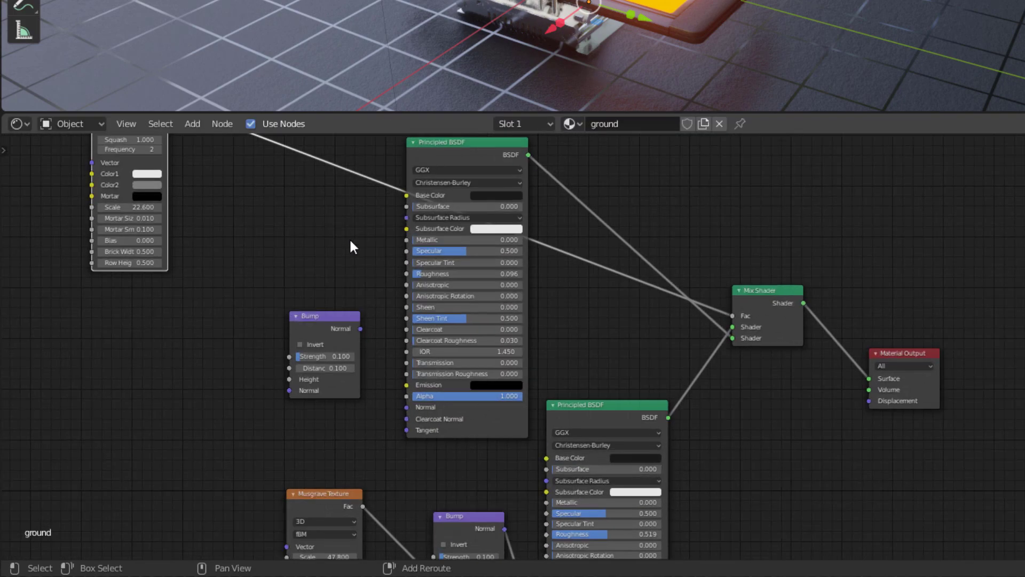
pyautogui.moveTo(351, 240); pyautogui.dragTo(484, 277, button='middle')
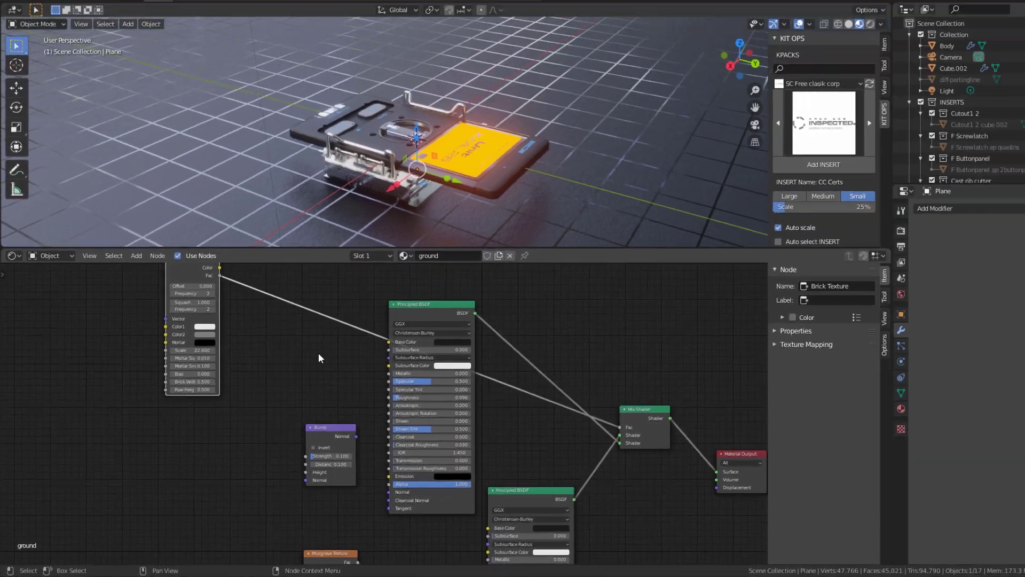
# Connect the Brick Texture's Fac to the duplicated Bump's Height, and that Bump's Normal to the upper Principled BSDF's Normal
pyautogui.hotkey('ctrl', 'space')
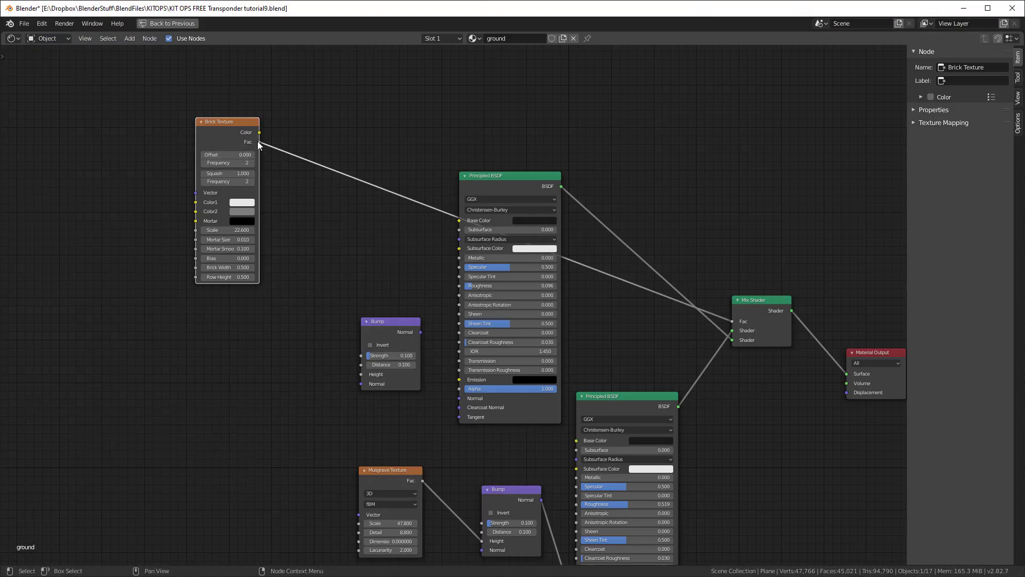
pyautogui.moveTo(258, 141); pyautogui.dragTo(362, 374)
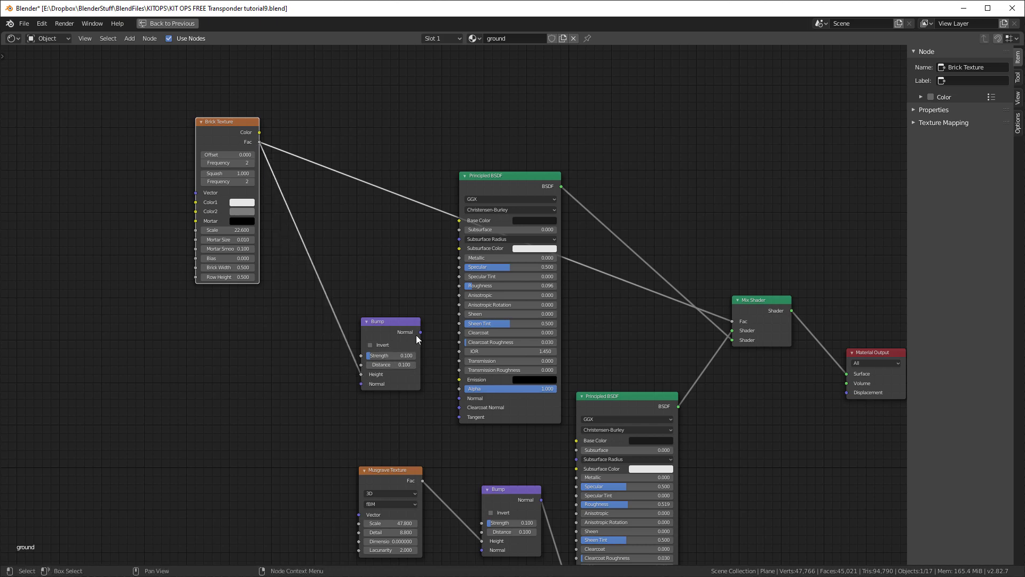
pyautogui.moveTo(419, 332); pyautogui.dragTo(457, 398)
pyautogui.hotkey('ctrl', 'space')
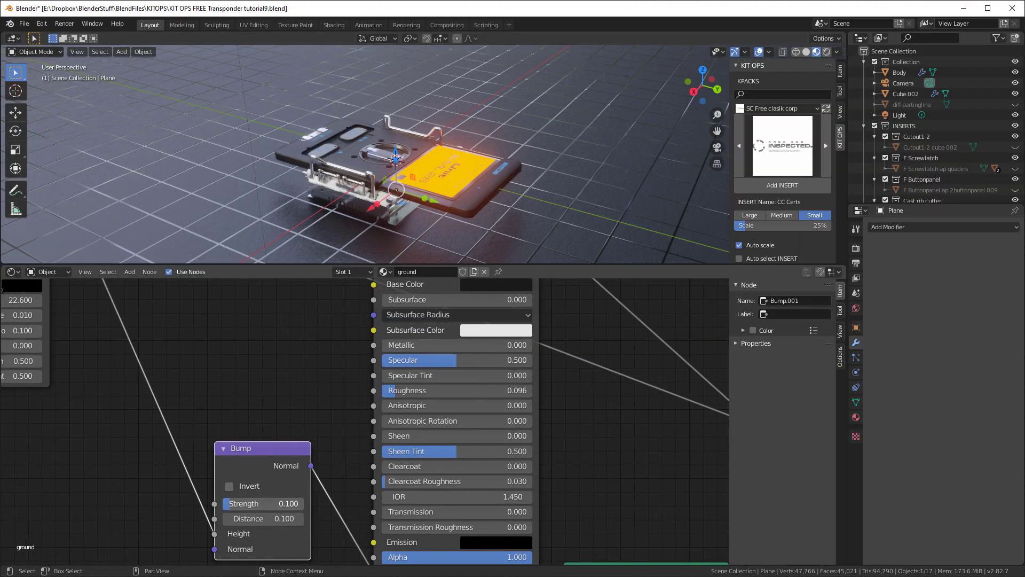
# Set the duplicated Bump node's strength and distance both to 1.000
pyautogui.click(278, 506)
pyautogui.press('Return')
pyautogui.moveTo(375, 224); pyautogui.dragTo(476, 200, button='middle')
pyautogui.scroll(3, 524, 207)
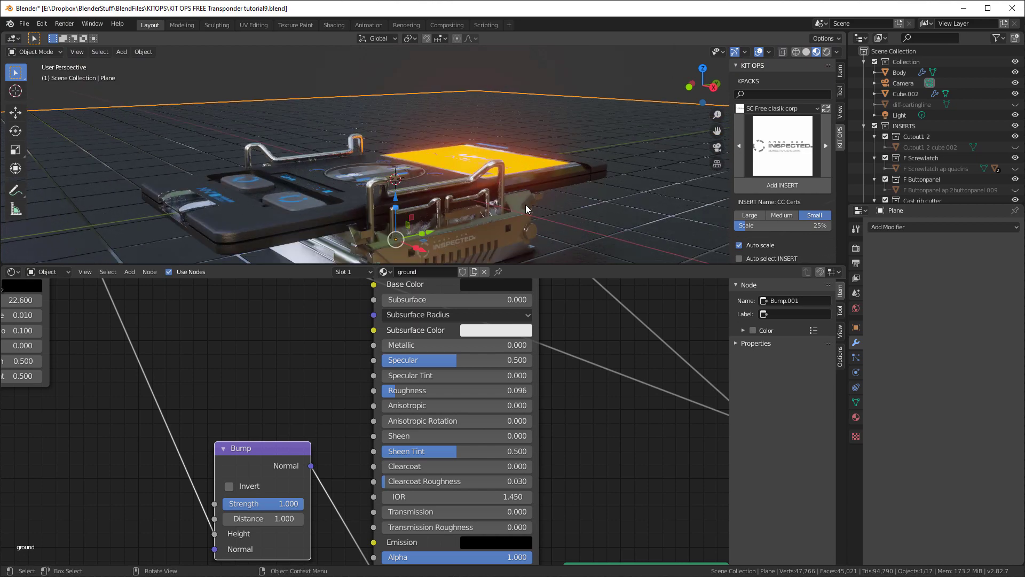
# Raise the upper Principled BSDF's roughness to 0.423
pyautogui.keyDown('shift'); pyautogui.moveTo(555, 223); pyautogui.dragTo(492, 158, button='middle'); pyautogui.keyUp('shift')
pyautogui.moveTo(522, 172); pyautogui.dragTo(373, 257, button='middle')
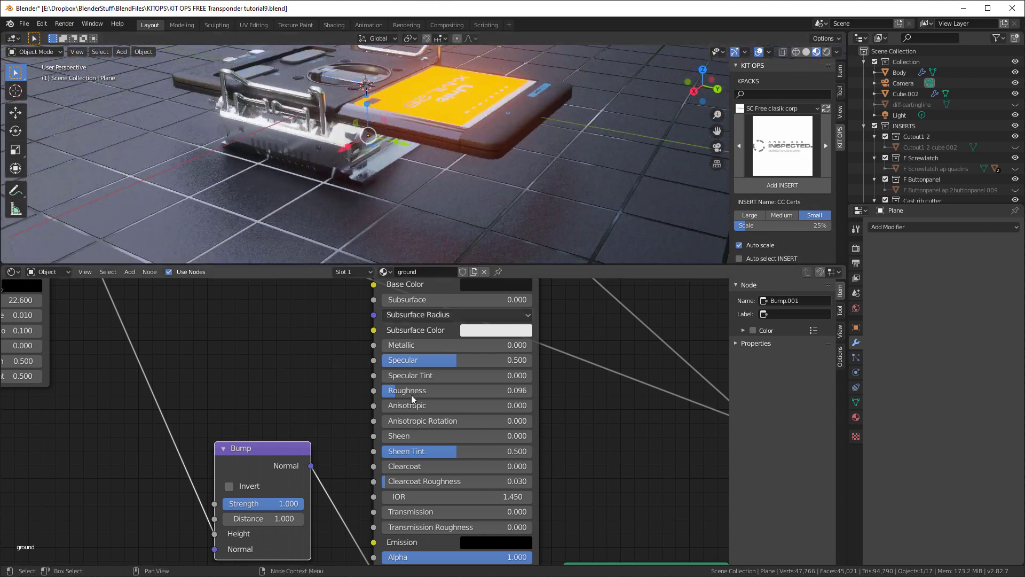
pyautogui.scroll(-2, 362, 547)
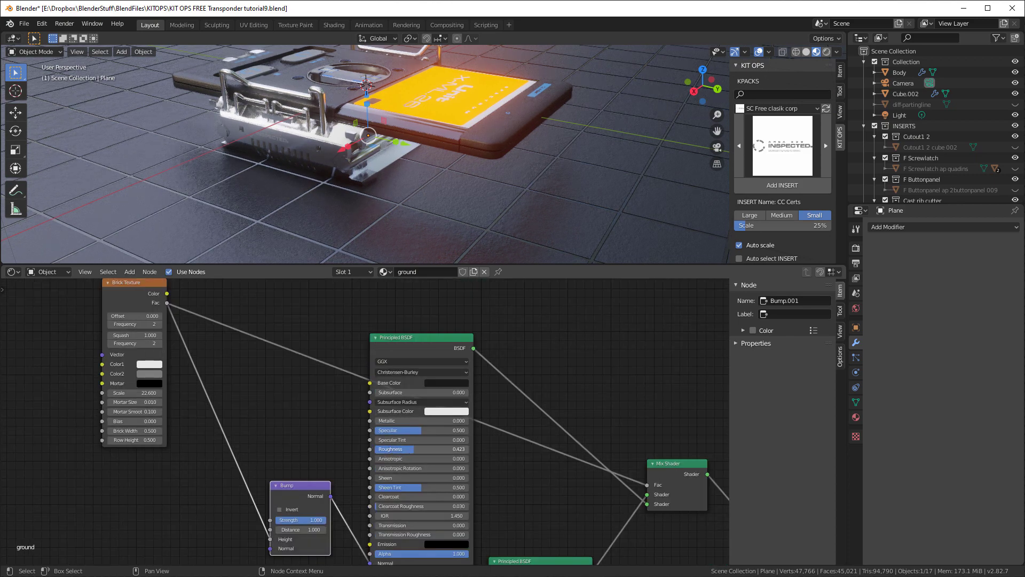
# Set the upper Principled BSDF's roughness to 0.223 and check the ground's reflections
pyautogui.moveTo(414, 449); pyautogui.dragTo(393, 449)
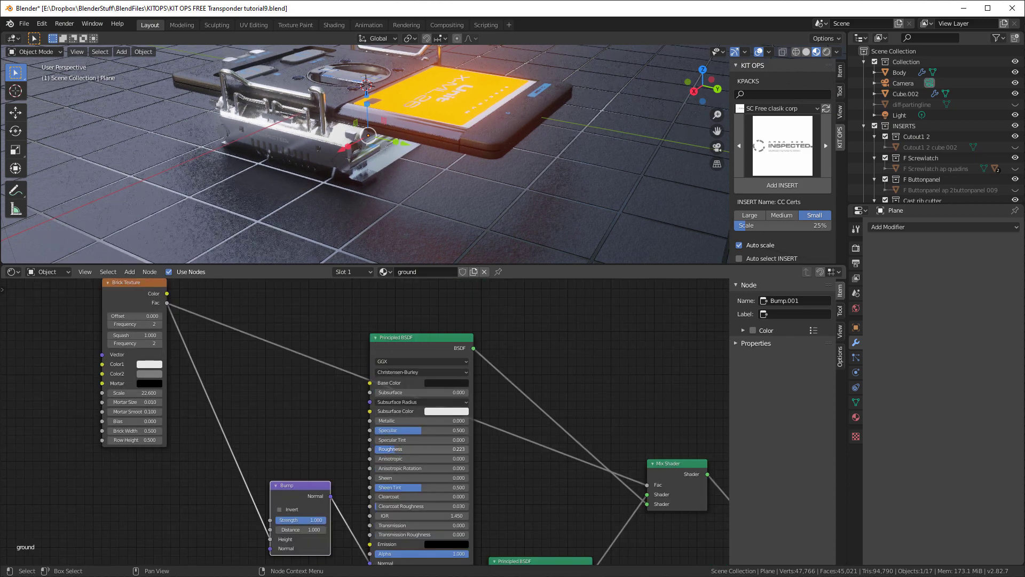
pyautogui.moveTo(558, 184); pyautogui.dragTo(575, 139, button='middle')
pyautogui.scroll(-3, 556, 126)
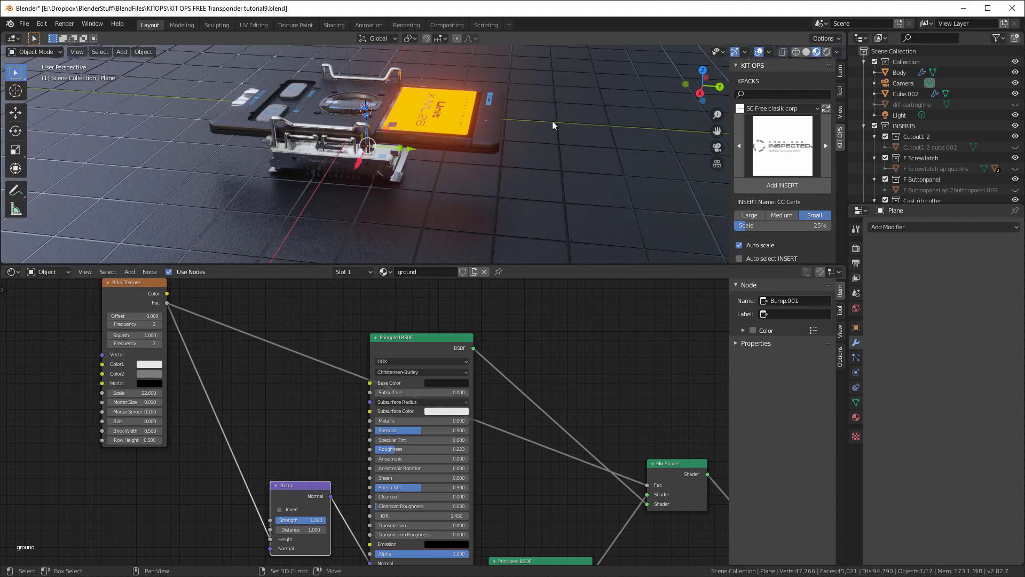
# Enlarge the 3D viewport over the node editor and switch its shading to Rendered
pyautogui.moveTo(587, 265); pyautogui.dragTo(591, 468)
pyautogui.moveTo(591, 468); pyautogui.dragTo(598, 369, button='middle')
pyautogui.moveTo(600, 523); pyautogui.dragTo(600, 390)
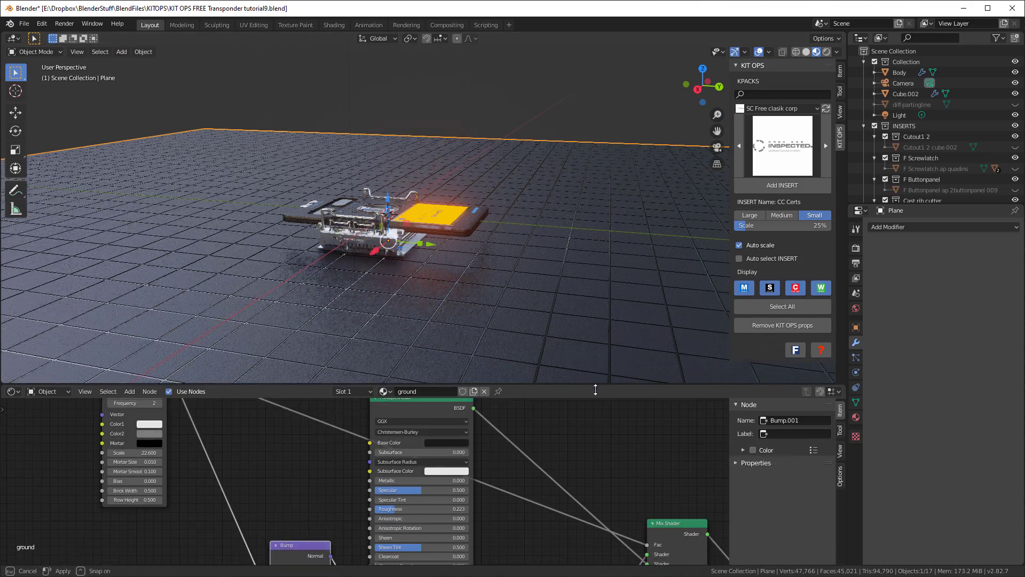
pyautogui.click(827, 51)
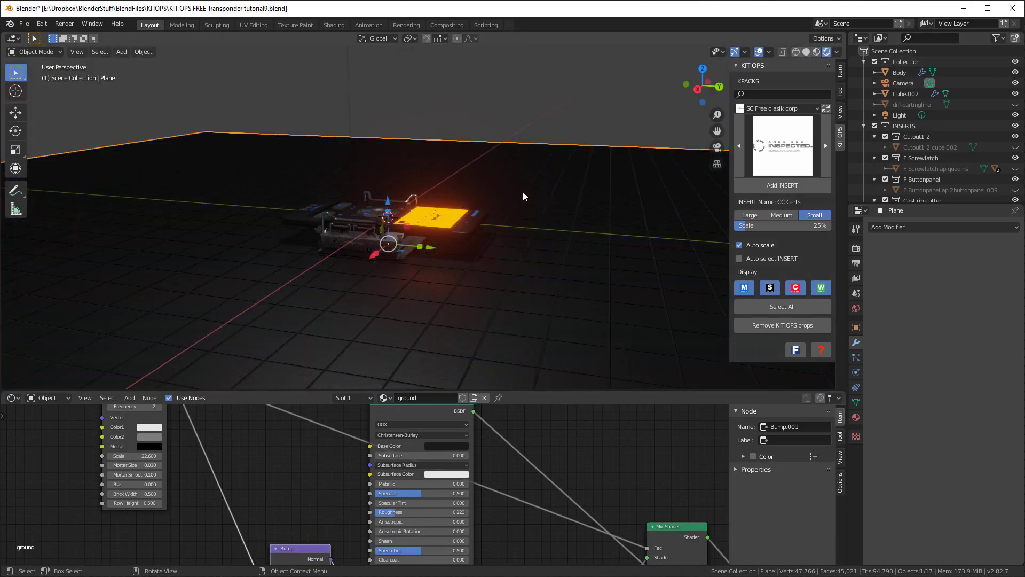
pyautogui.moveTo(523, 191)
pyautogui.mouseDown(button='middle')
pyautogui.moveTo(447, 242)
pyautogui.moveTo(384, 218)
pyautogui.moveTo(389, 180)
pyautogui.moveTo(526, 213)
pyautogui.moveTo(524, 230)
pyautogui.moveTo(491, 232)
pyautogui.moveTo(385, 358)
pyautogui.mouseUp(button='middle')
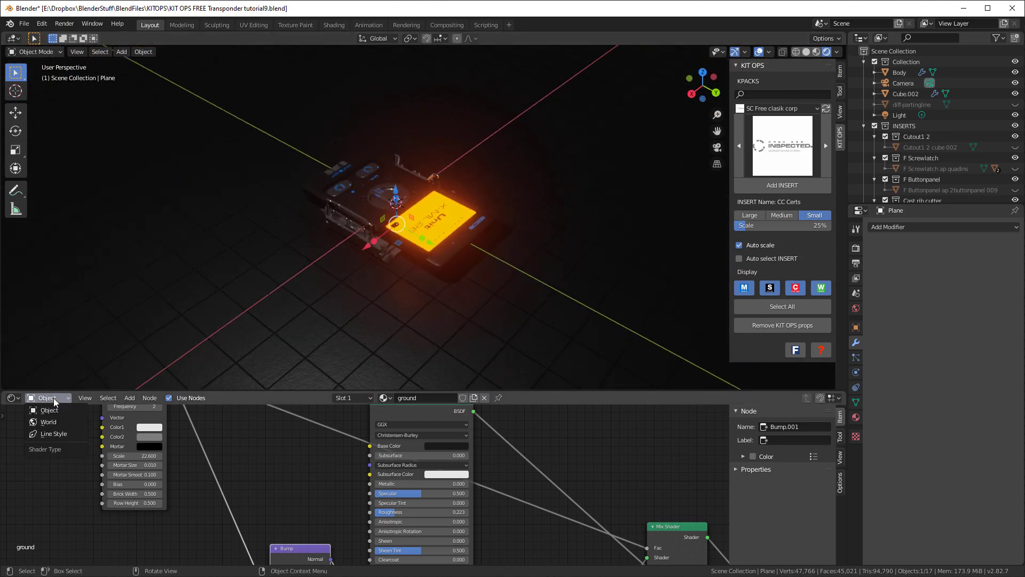
# Show the World shader nodes and assign an Environment Texture to the world background color
pyautogui.click(57, 421)
pyautogui.moveTo(433, 359); pyautogui.dragTo(498, 308, button='middle')
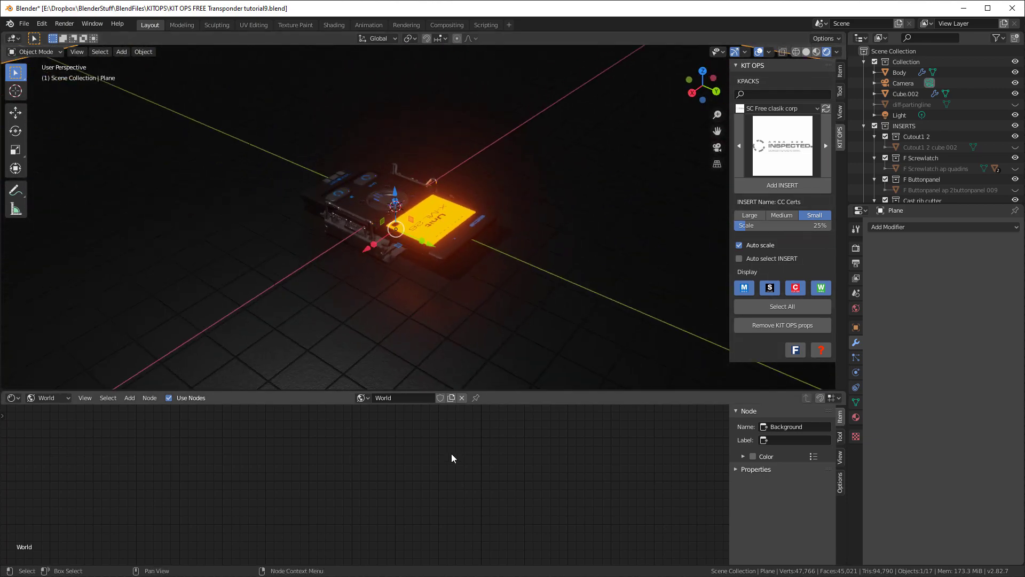
pyautogui.click(856, 308)
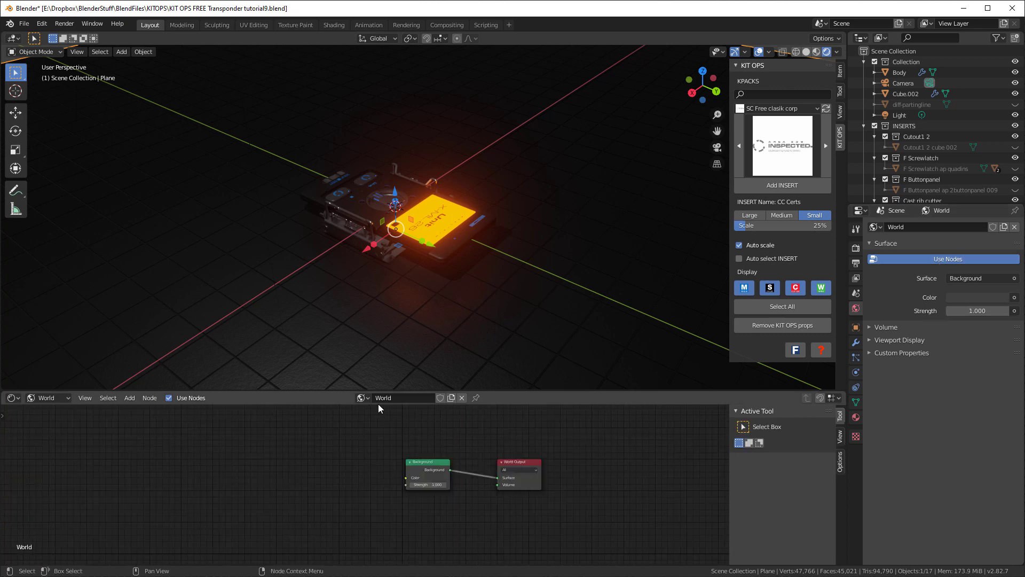
pyautogui.click(421, 463)
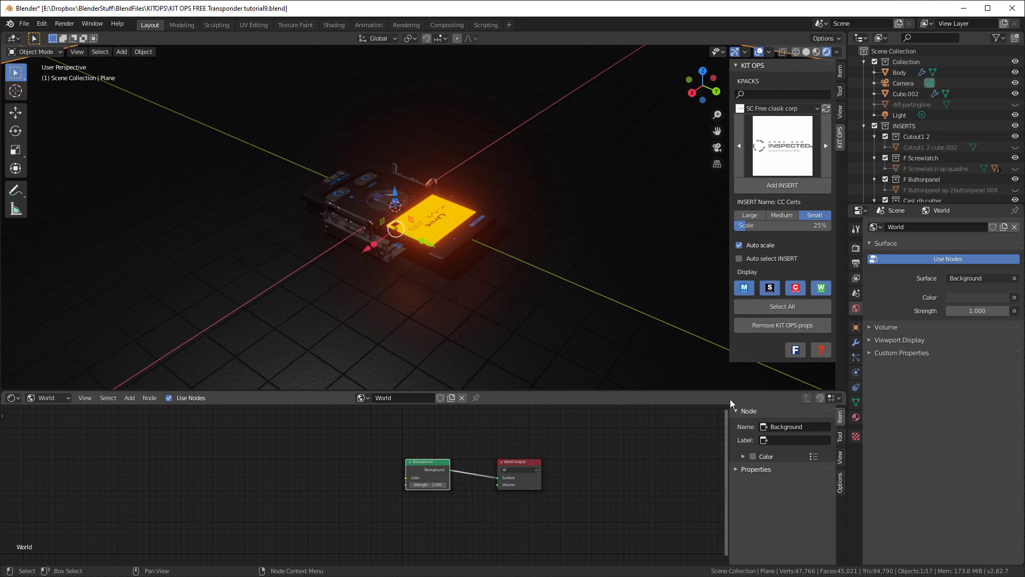
pyautogui.click(1014, 297)
pyautogui.click(708, 58)
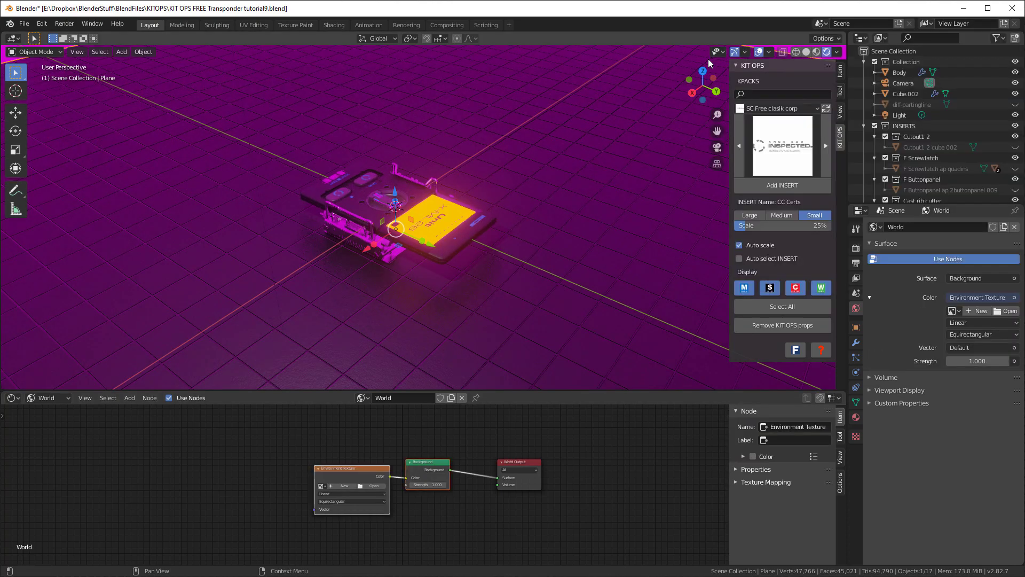
# Switch the viewport to Material Preview shading with the studio.exr lighting setup
pyautogui.scroll(3, 367, 472)
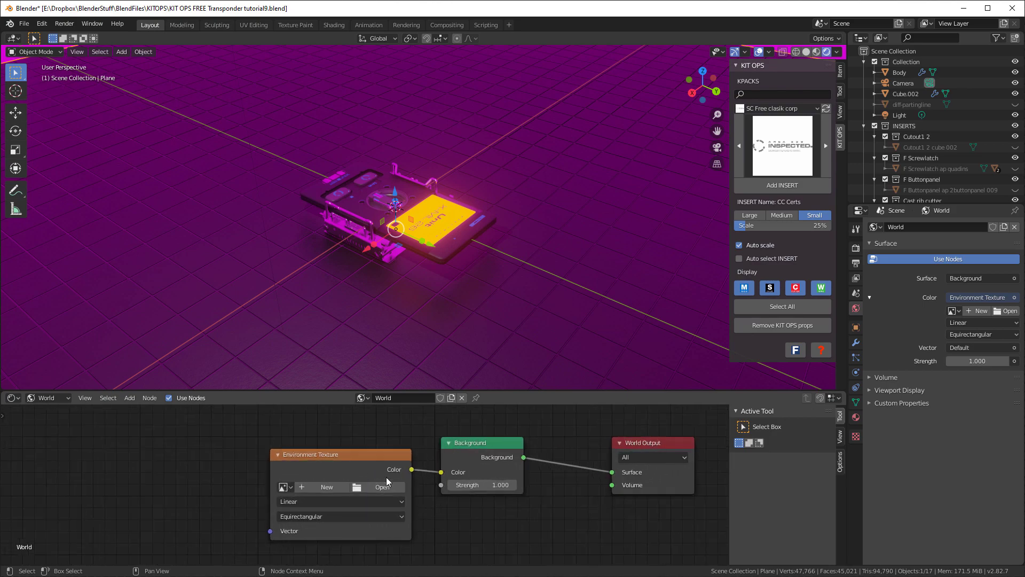
pyautogui.click(816, 52)
pyautogui.click(837, 52)
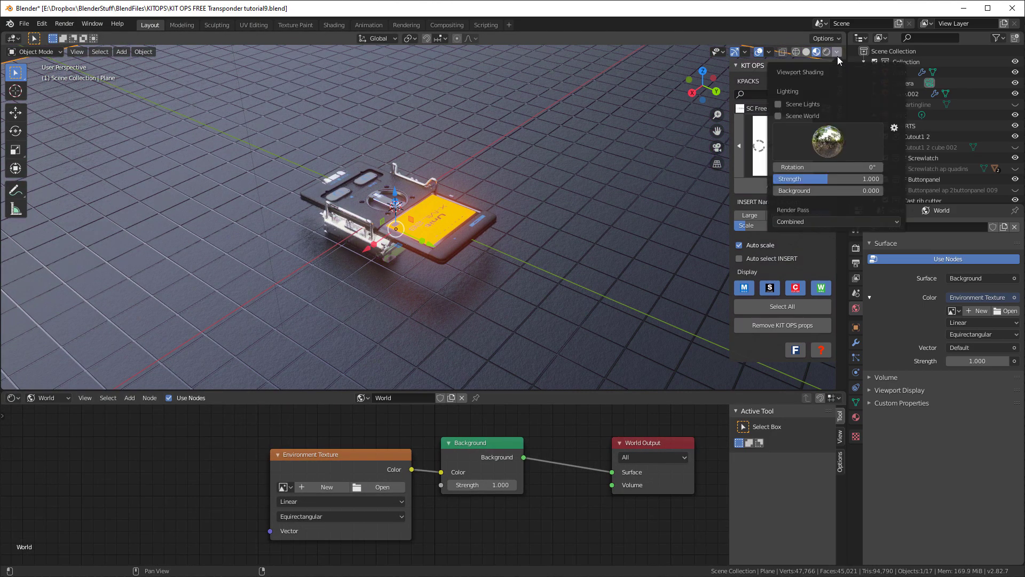
pyautogui.click(830, 142)
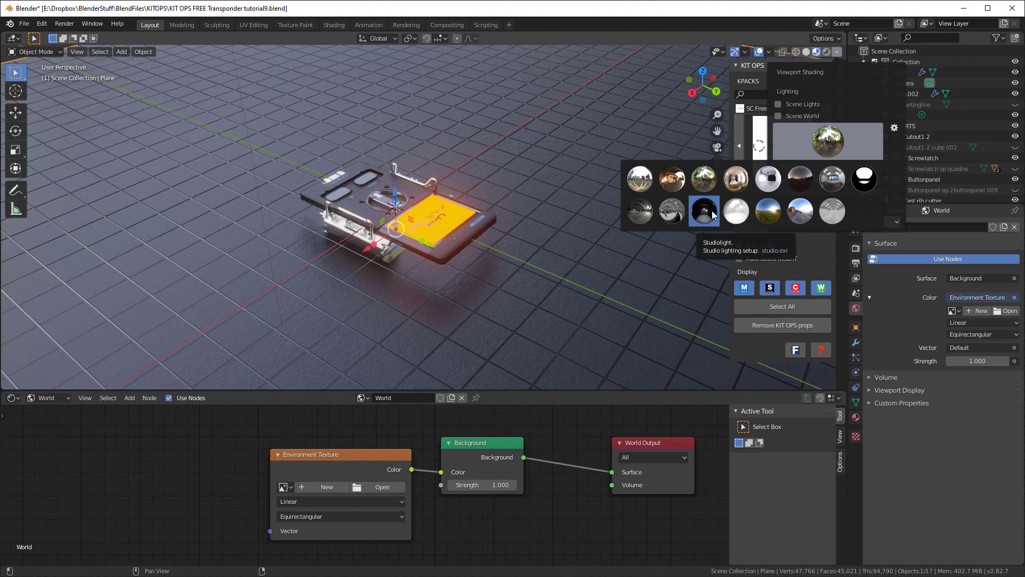
pyautogui.click(710, 211)
pyautogui.moveTo(534, 288)
pyautogui.mouseDown(button='middle')
pyautogui.moveTo(555, 253)
pyautogui.moveTo(321, 250)
pyautogui.moveTo(386, 286)
pyautogui.moveTo(541, 284)
pyautogui.mouseUp(button='middle')
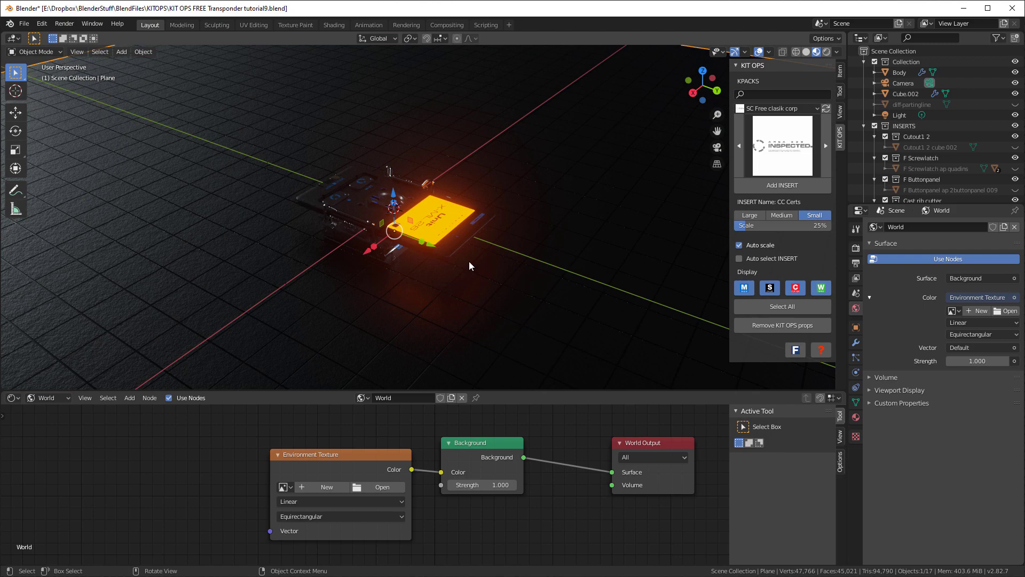
# Load studio.exr from E:\Blender2.82\2.82\datafiles\studiolights\world into the Environment Texture node
pyautogui.click(379, 488)
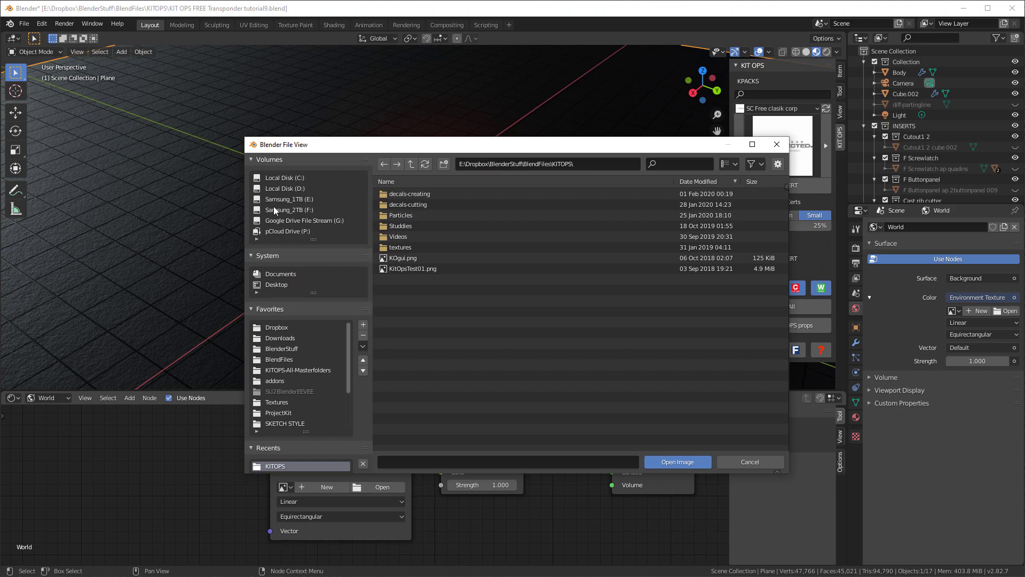
pyautogui.click(305, 199)
pyautogui.doubleClick(416, 386)
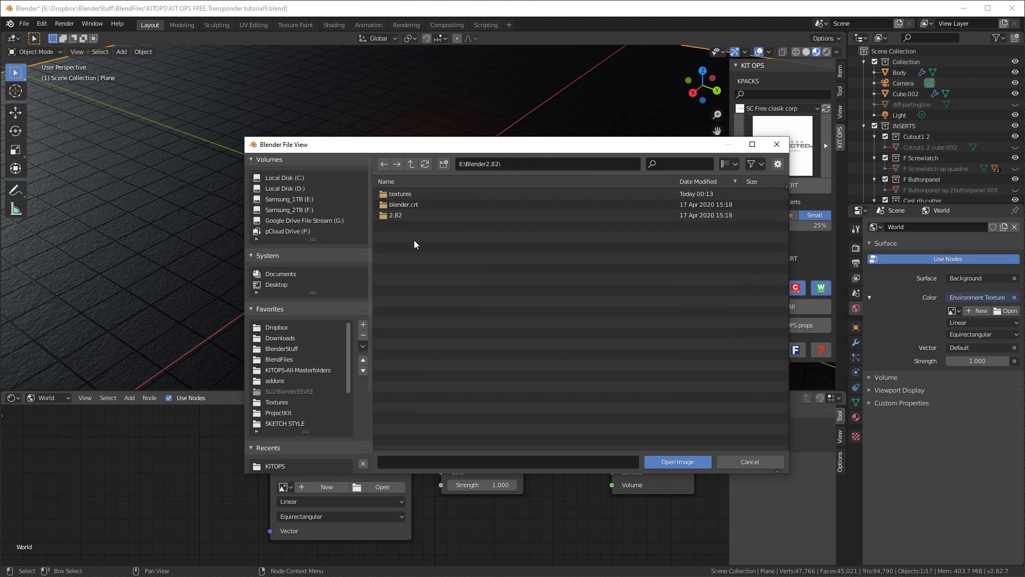
pyautogui.doubleClick(394, 214)
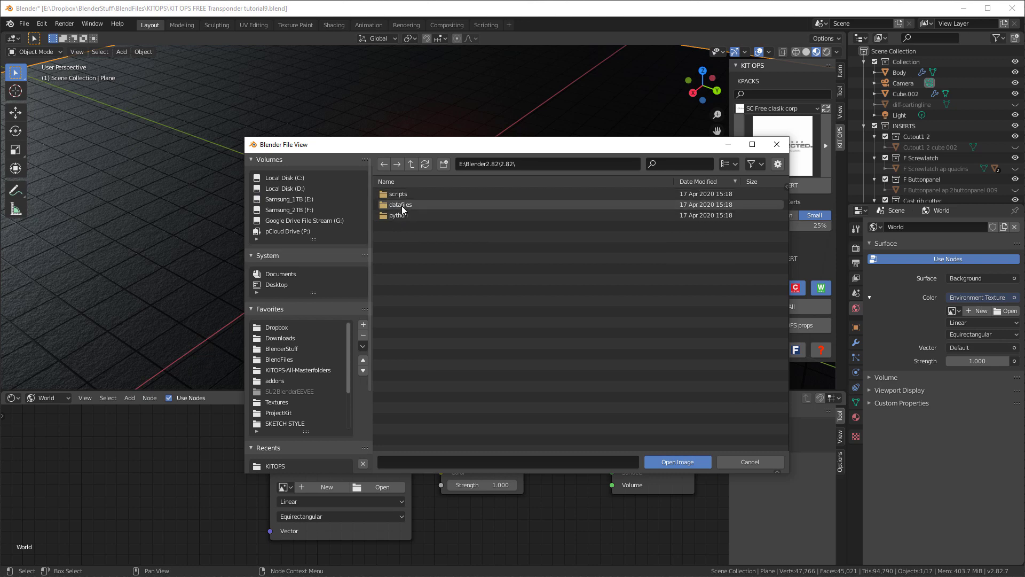
pyautogui.doubleClick(401, 206)
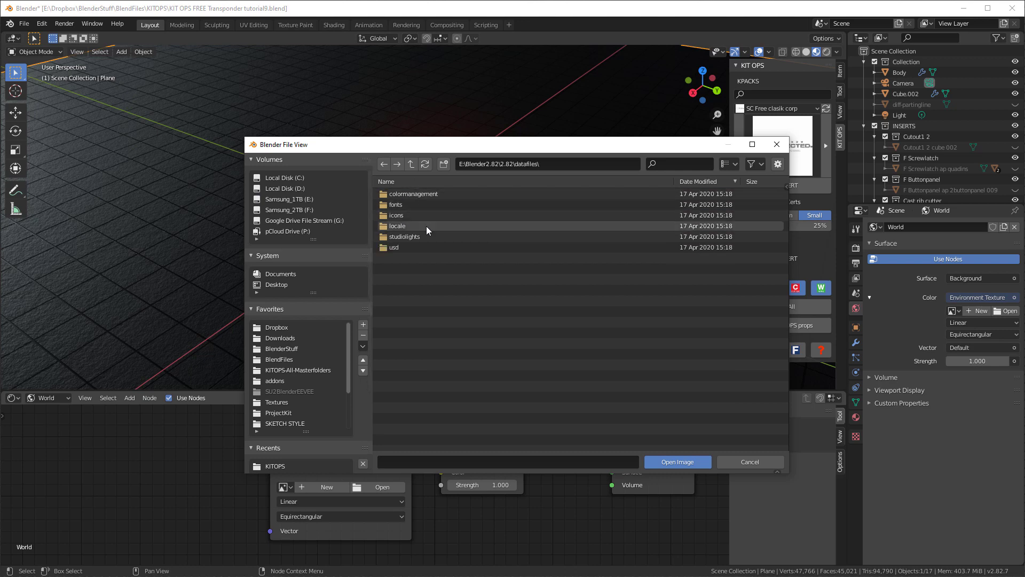
pyautogui.doubleClick(402, 238)
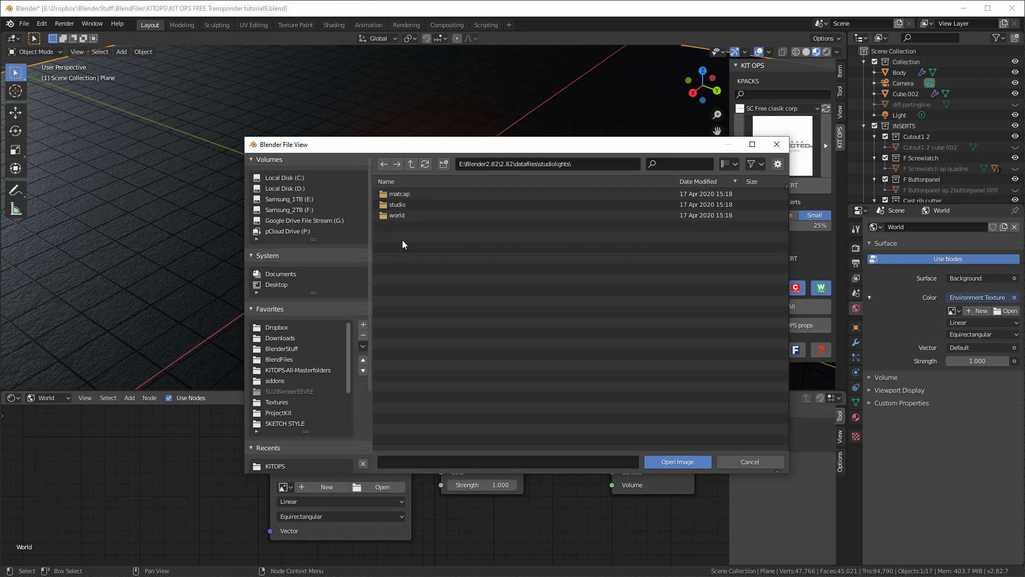
pyautogui.doubleClick(398, 215)
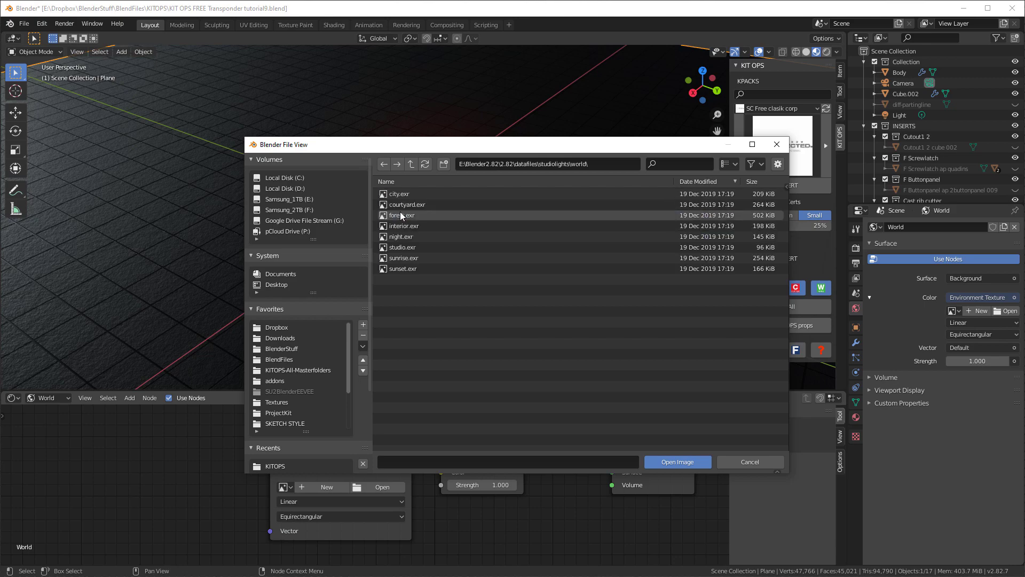
pyautogui.click(396, 247)
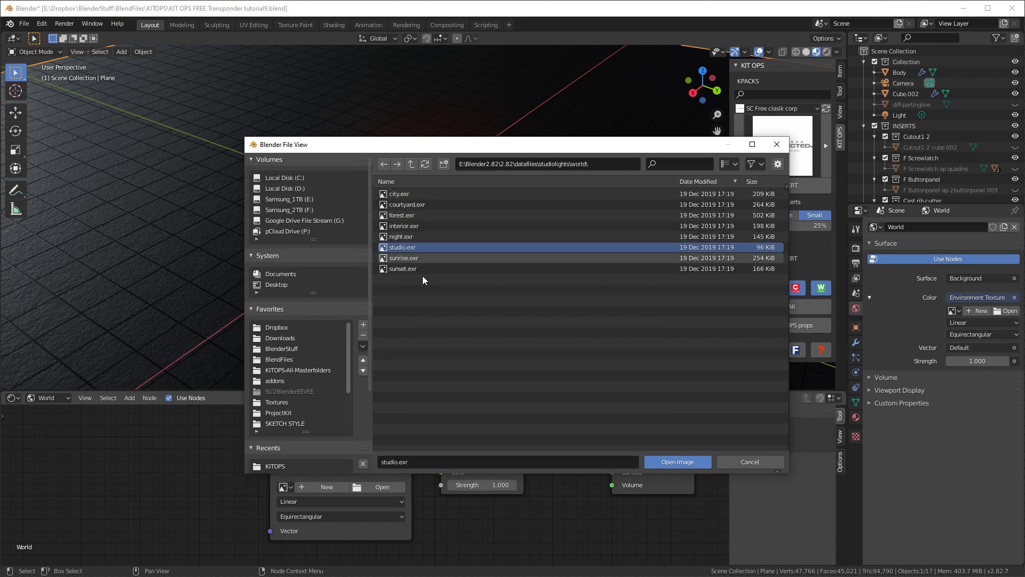
pyautogui.click(668, 461)
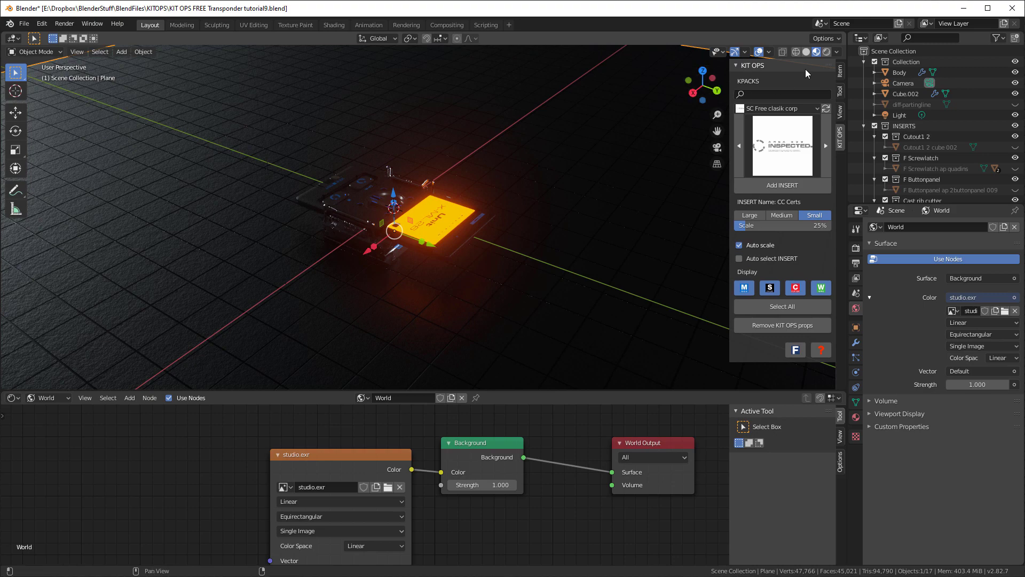
# Return the viewport to Rendered shading and shift the environment texture node away from the Background node
pyautogui.click(827, 52)
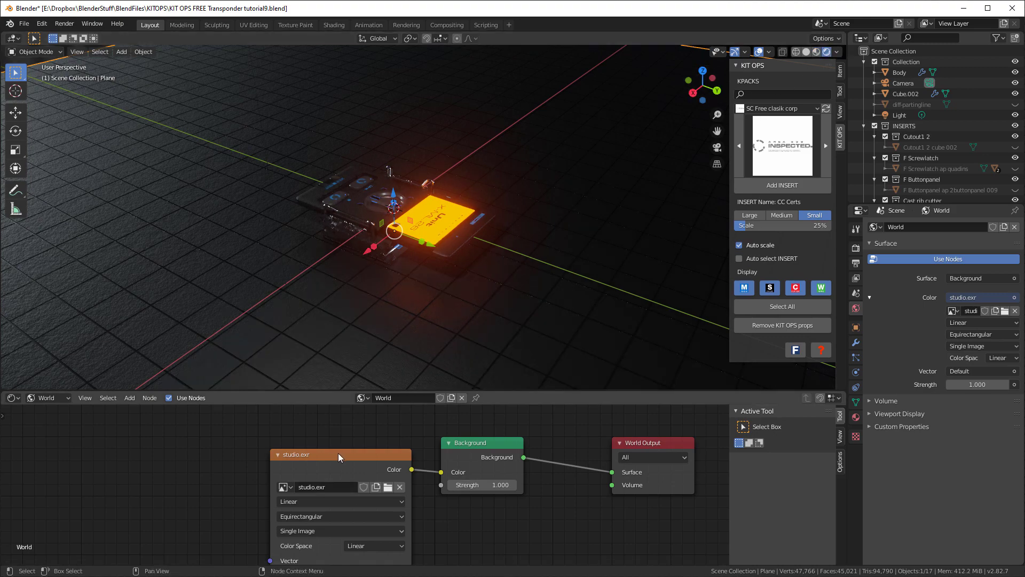
pyautogui.moveTo(338, 457); pyautogui.dragTo(328, 436)
pyautogui.moveTo(347, 267); pyautogui.dragTo(463, 270, button='middle')
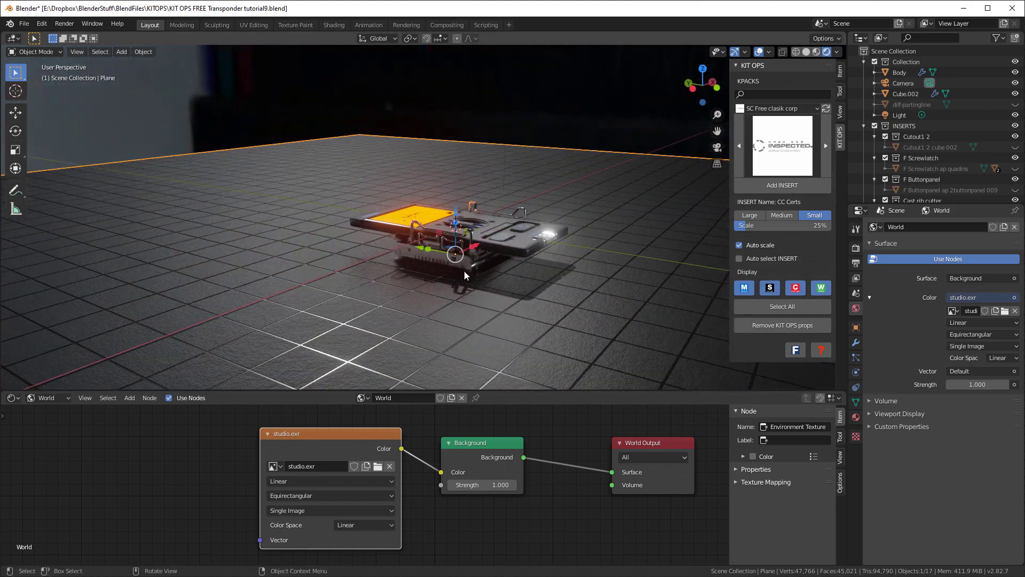
pyautogui.moveTo(504, 218)
pyautogui.mouseDown(button='middle')
pyautogui.moveTo(581, 255)
pyautogui.moveTo(652, 208)
pyautogui.moveTo(517, 216)
pyautogui.mouseUp(button='middle')
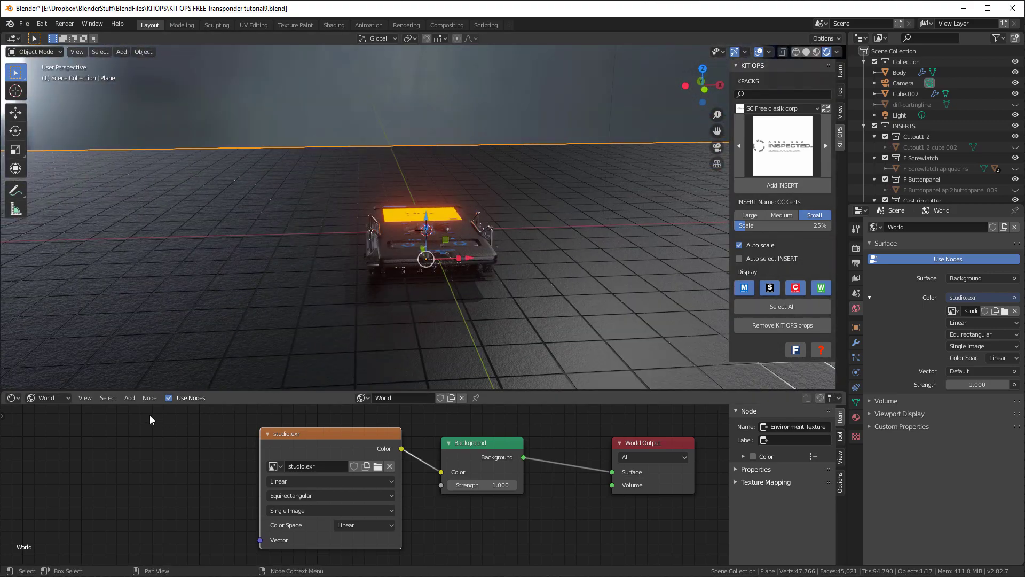
# Add a Mapping node before the environment texture and connect its Vector output to the texture's Vector input
pyautogui.click(128, 400)
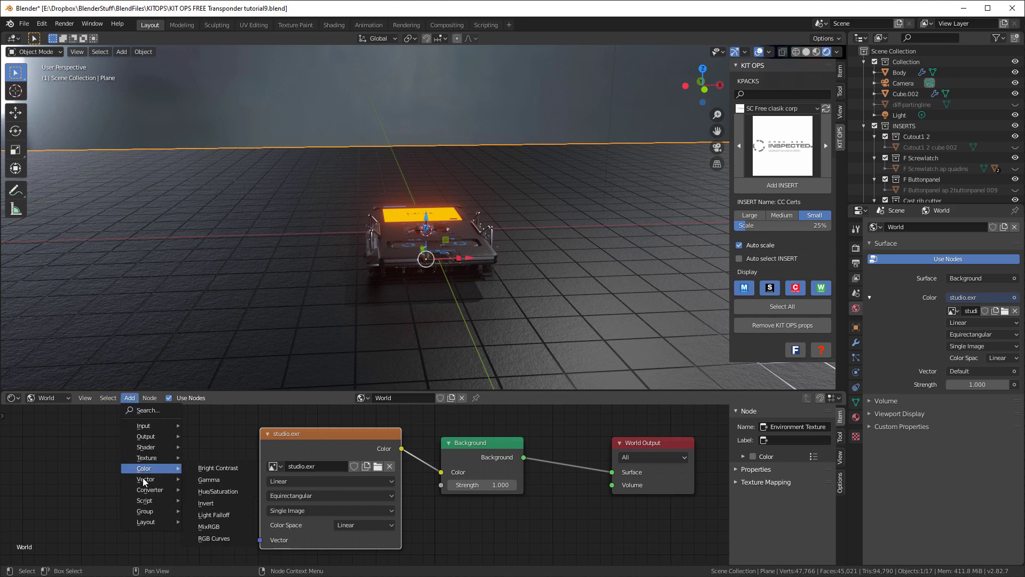
pyautogui.moveTo(150, 479)
pyautogui.click(203, 423)
pyautogui.click(153, 412)
pyautogui.moveTo(241, 436); pyautogui.dragTo(260, 540)
# Add a Texture Coordinate node and connect its Generated output to the Mapping node's Vector input
pyautogui.click(130, 399)
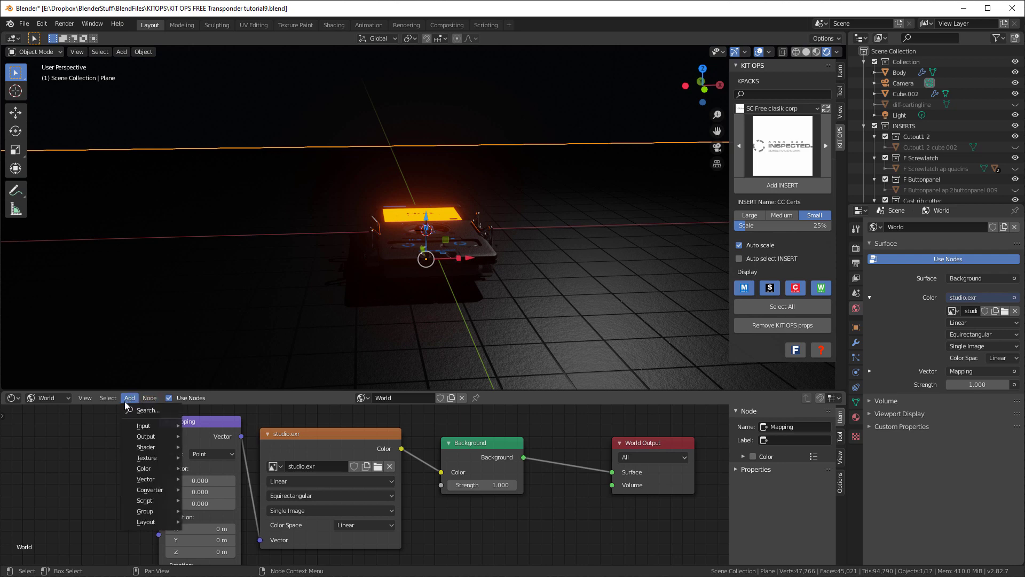
pyautogui.moveTo(153, 425)
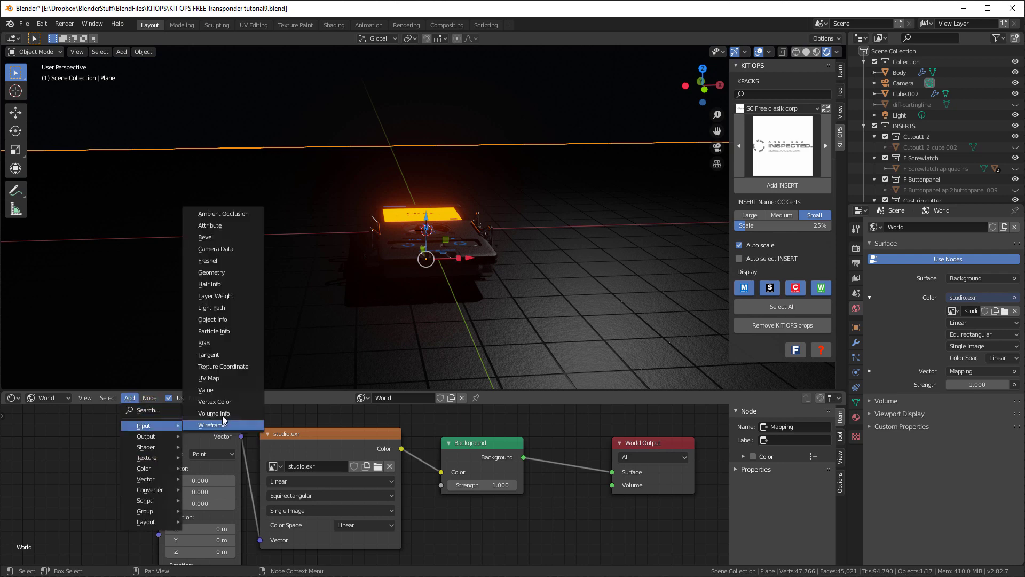
pyautogui.click(222, 366)
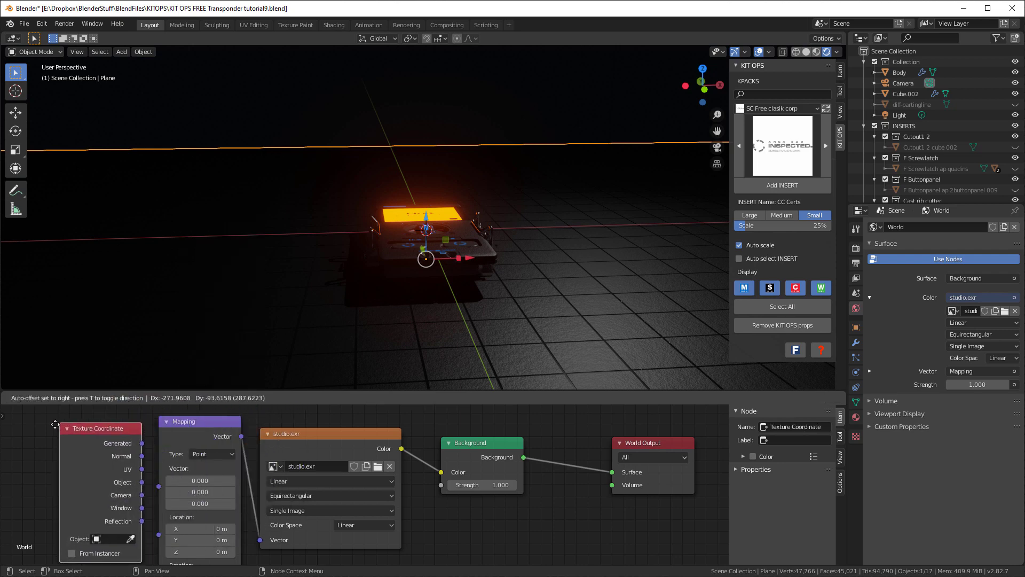
pyautogui.click(55, 427)
pyautogui.moveTo(130, 447); pyautogui.dragTo(158, 487)
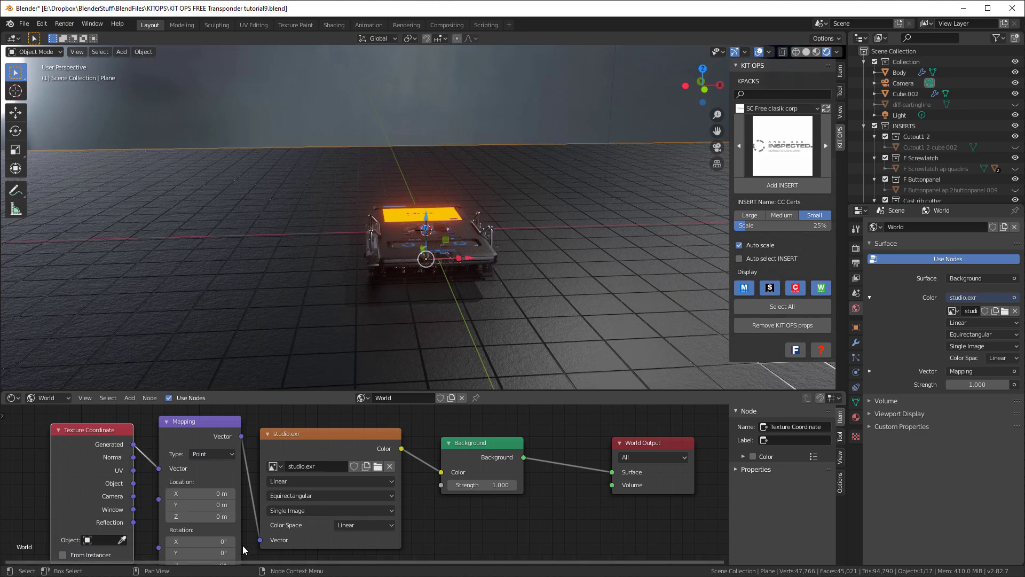
# Set the Mapping node's Z rotation to -14.9° to turn the environment lighting around the device
pyautogui.scroll(-2, 240, 442)
pyautogui.moveTo(209, 530); pyautogui.dragTo(188, 464, button='middle')
pyautogui.scroll(2, 202, 472)
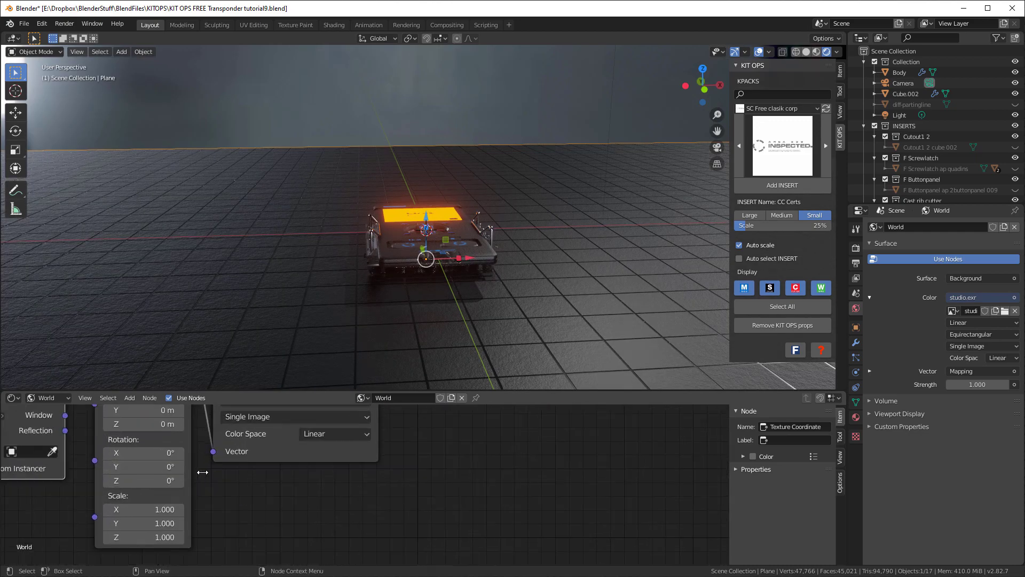
pyautogui.scroll(-1, 200, 476)
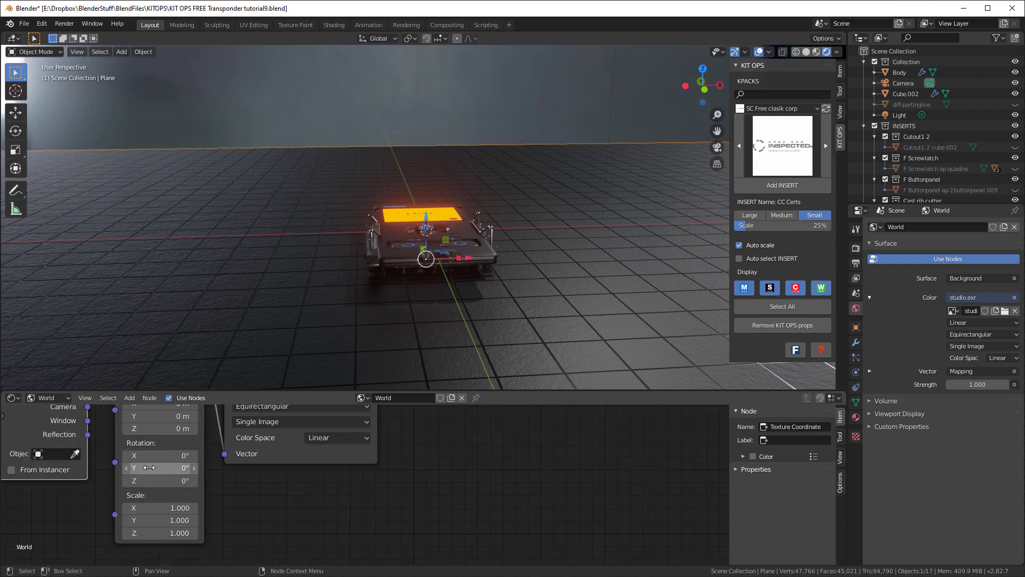
pyautogui.moveTo(147, 481)
pyautogui.mouseDown()
pyautogui.moveTo(192, 481)
pyautogui.moveTo(157, 480)
pyautogui.mouseUp()
pyautogui.moveTo(344, 278); pyautogui.dragTo(437, 283, button='middle')
pyautogui.moveTo(514, 266); pyautogui.dragTo(403, 254, button='middle')
pyautogui.scroll(3, 356, 270)
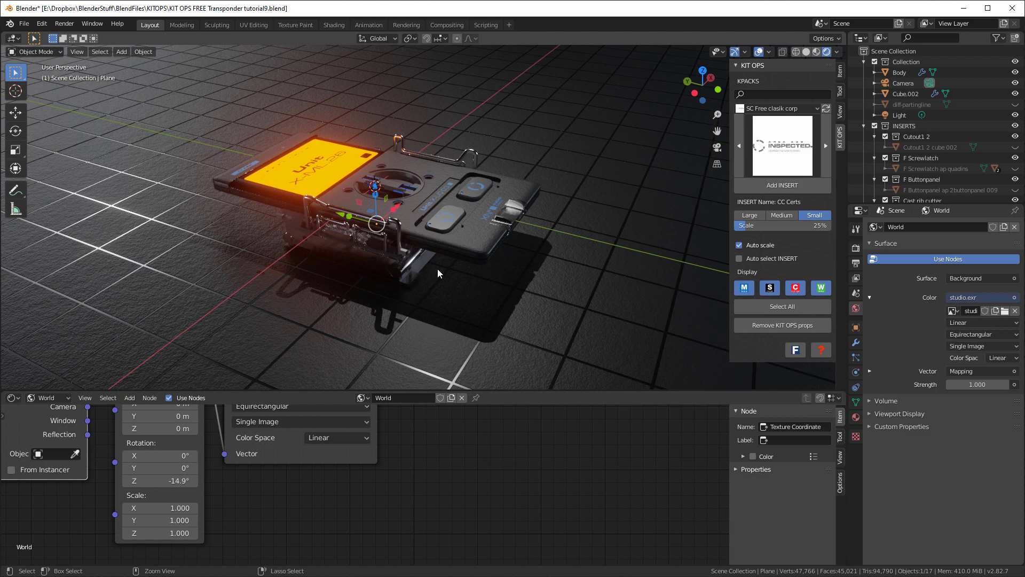
# Align the camera to the current close-up view of the device and open the viewport's view lock settings
pyautogui.press('KP_0')
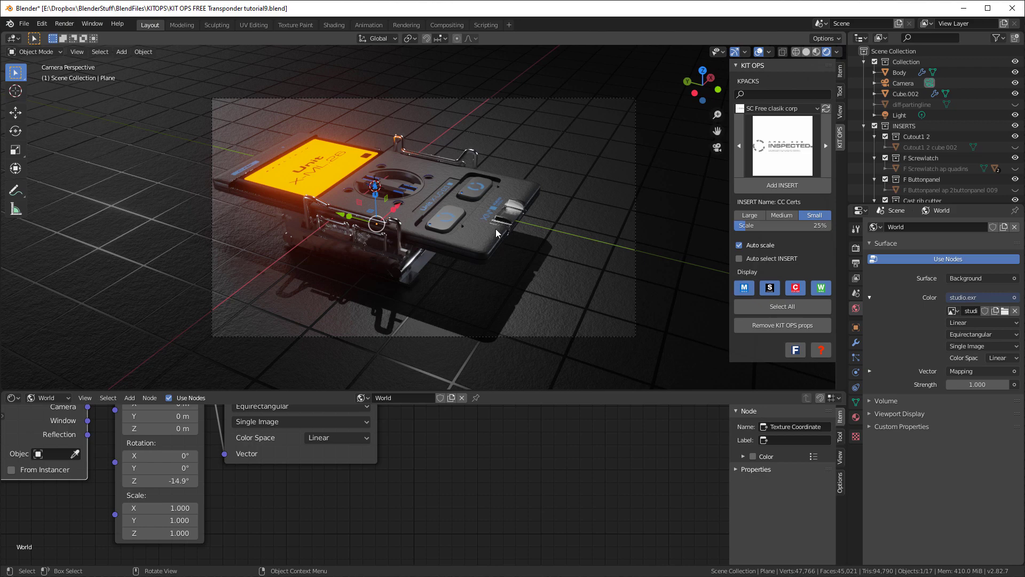
pyautogui.press('Home')
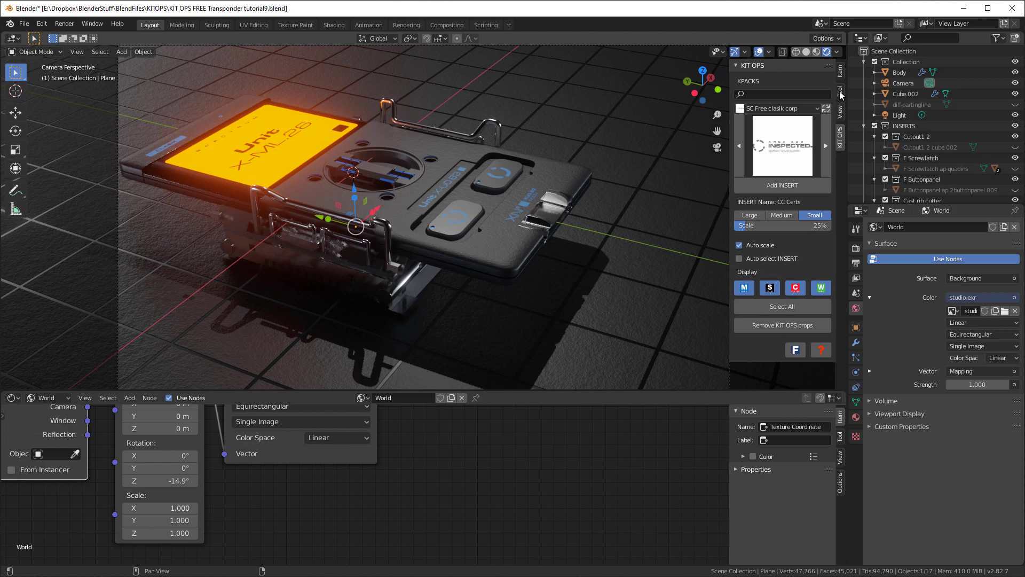
pyautogui.click(840, 111)
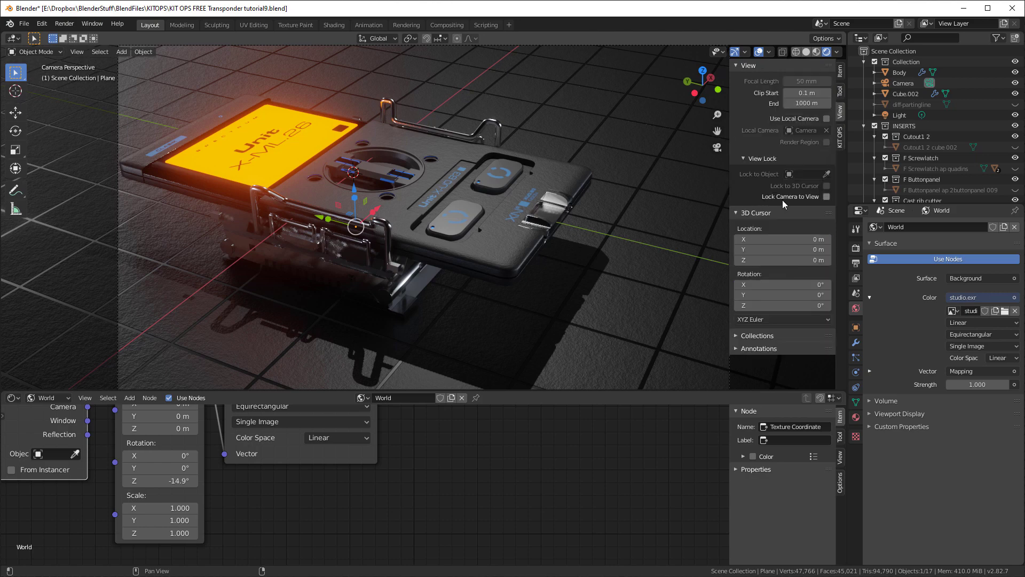
# Lock the camera to the view and reframe the device within the camera border from farther away
pyautogui.click(826, 196)
pyautogui.moveTo(565, 193); pyautogui.dragTo(432, 176, button='middle')
pyautogui.press('n')
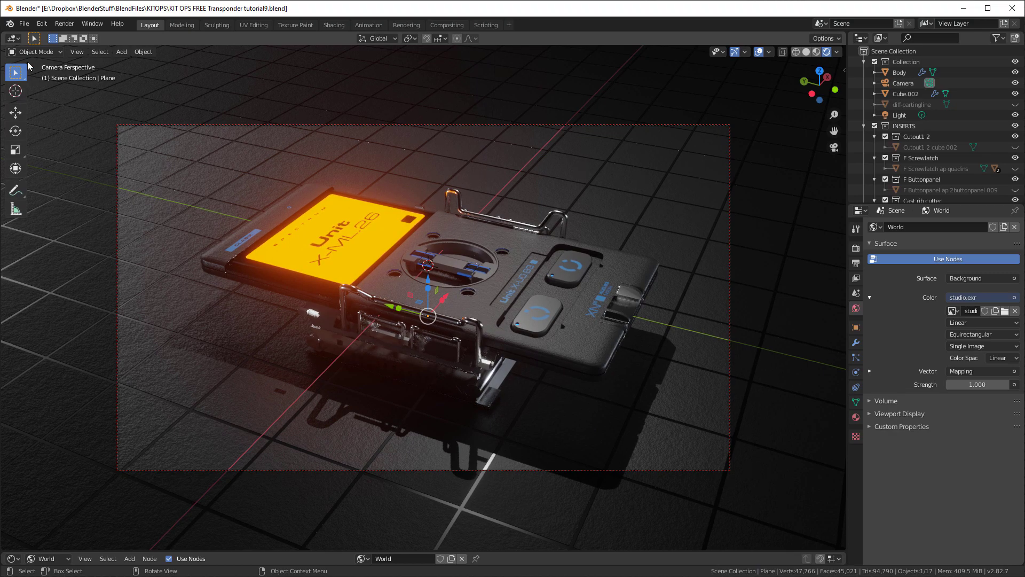
# Split off a second 3D viewport, show it in wireframe and turn on its quad view
pyautogui.moveTo(3, 33)
pyautogui.mouseDown()
pyautogui.moveTo(213, 46)
pyautogui.moveTo(446, 80)
pyautogui.mouseUp()
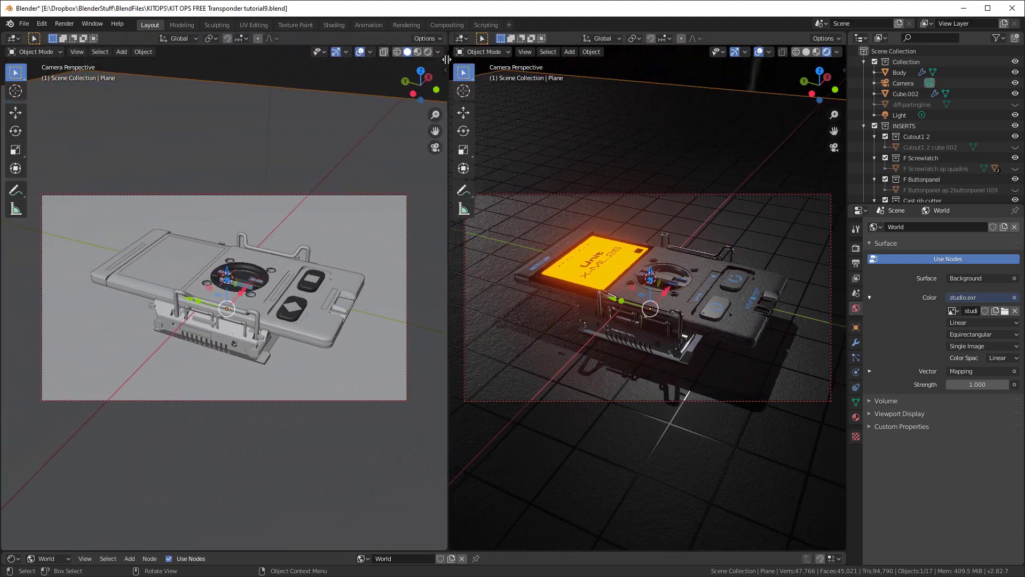
pyautogui.hotkey('shift', 'z')
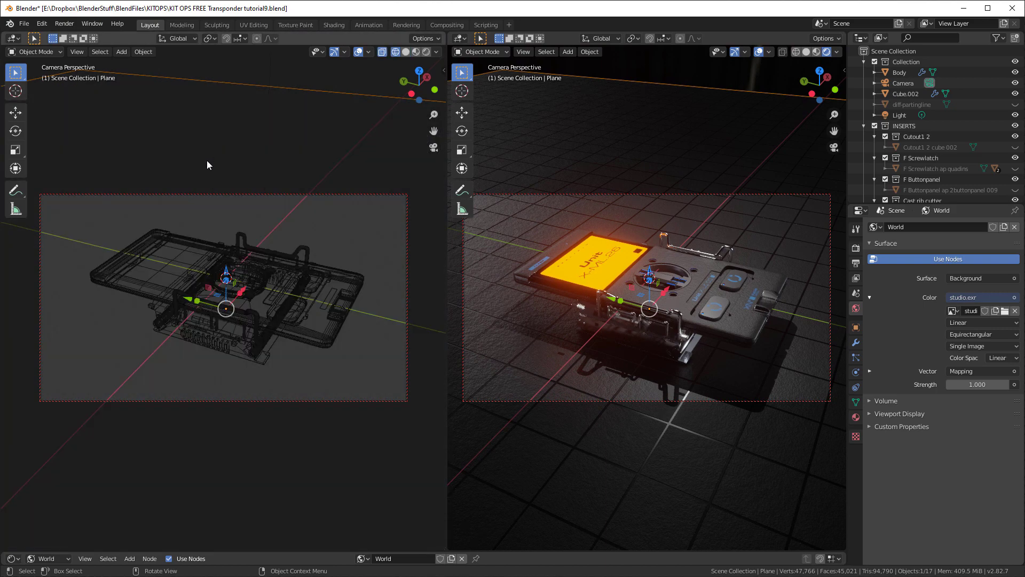
pyautogui.click(74, 53)
pyautogui.moveTo(139, 280)
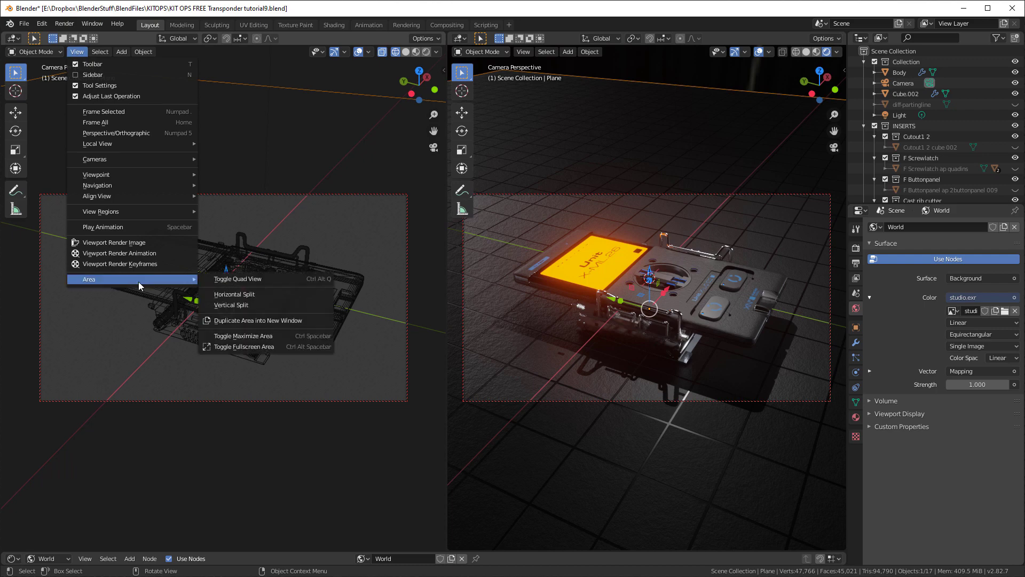
pyautogui.click(229, 281)
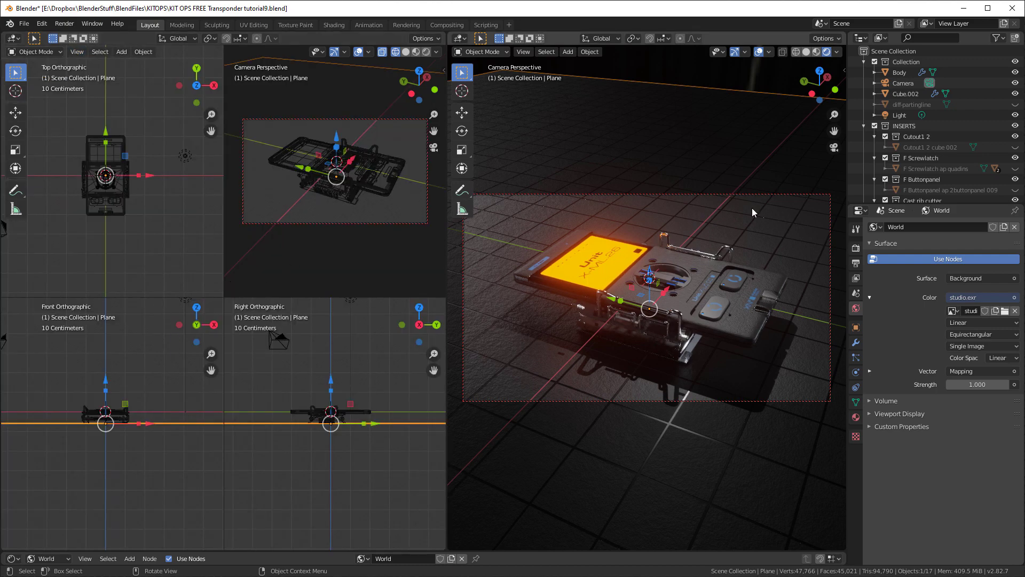
# Move the existing light about -1.09 m in X and -2.97 m in Z, closer to the device
pyautogui.click(884, 117)
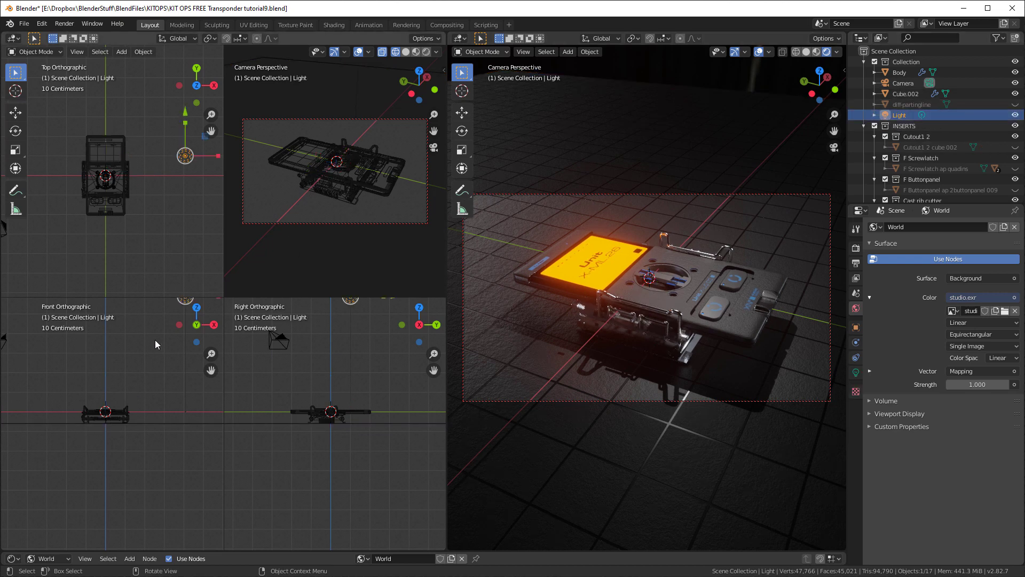
pyautogui.press('g')
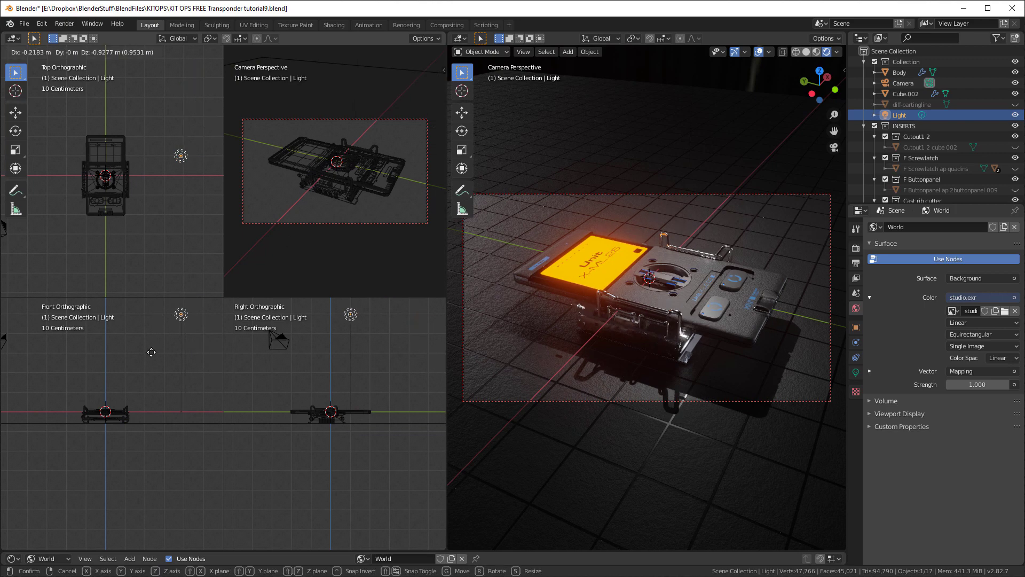
pyautogui.click(136, 392)
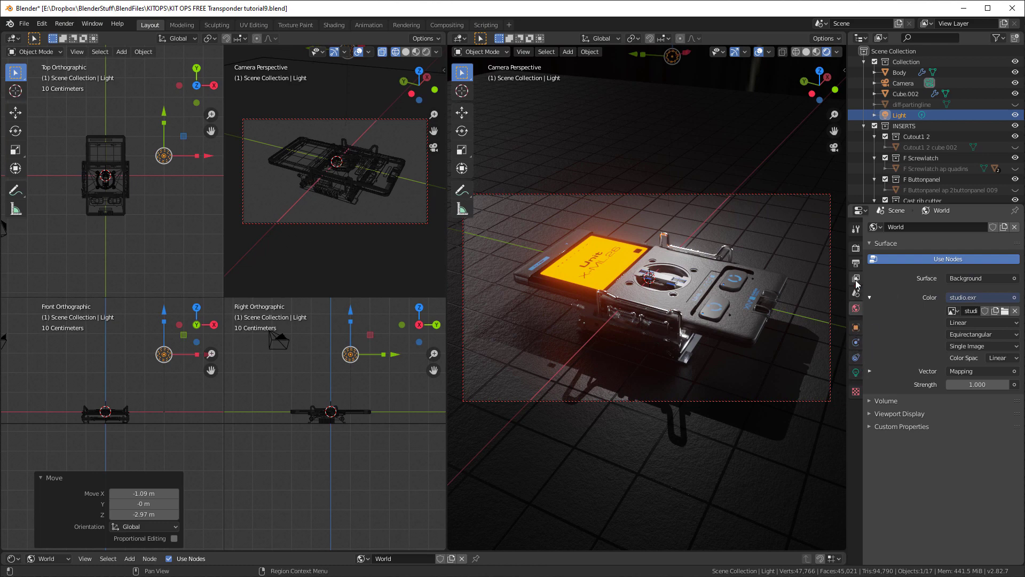
# Change the light's type to Area and move it about -7.94 m in X and 2.89 m in Y
pyautogui.click(855, 372)
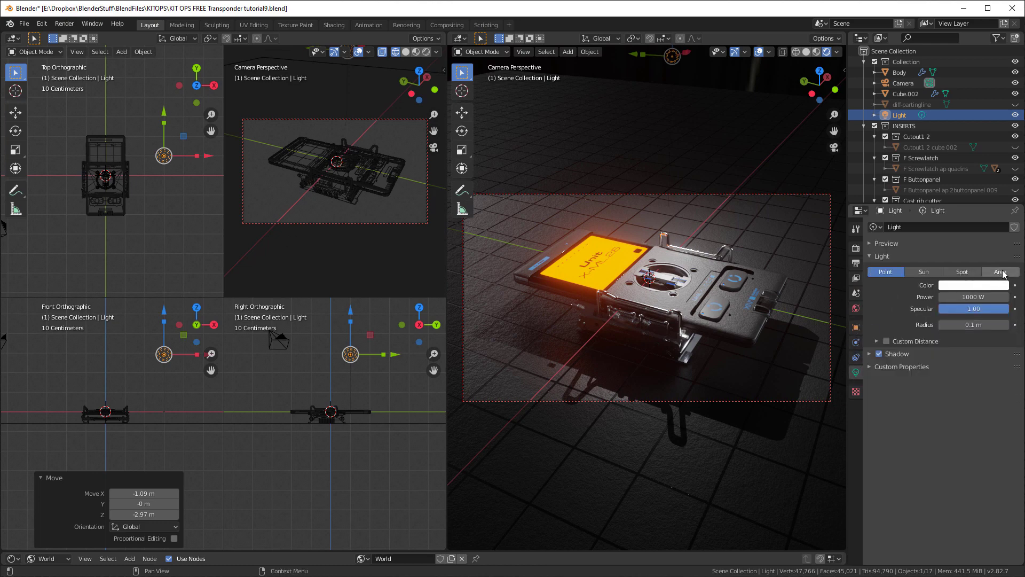
pyautogui.click(1001, 272)
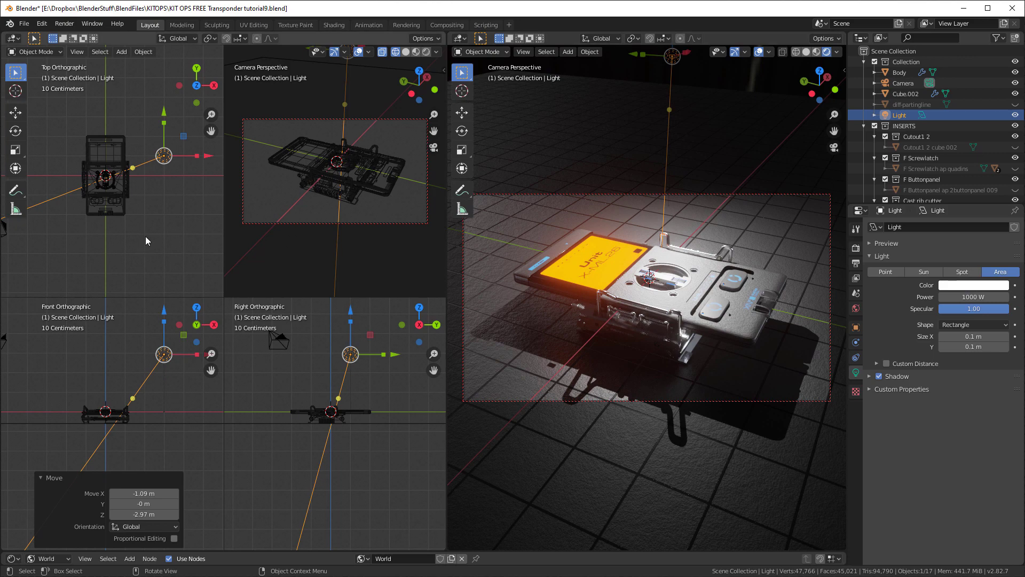
pyautogui.scroll(-3, 150, 239)
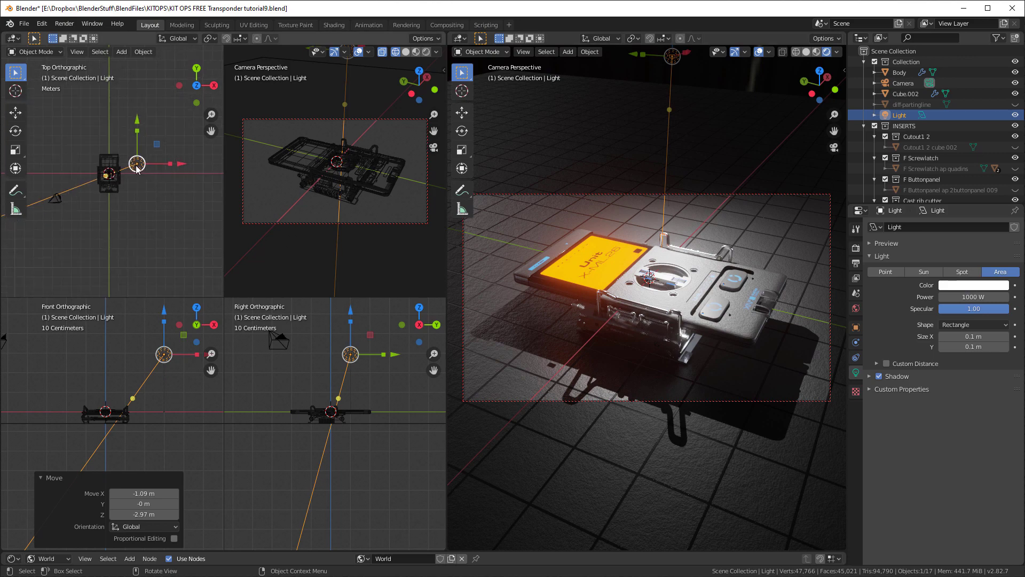
pyautogui.moveTo(137, 168); pyautogui.dragTo(63, 137)
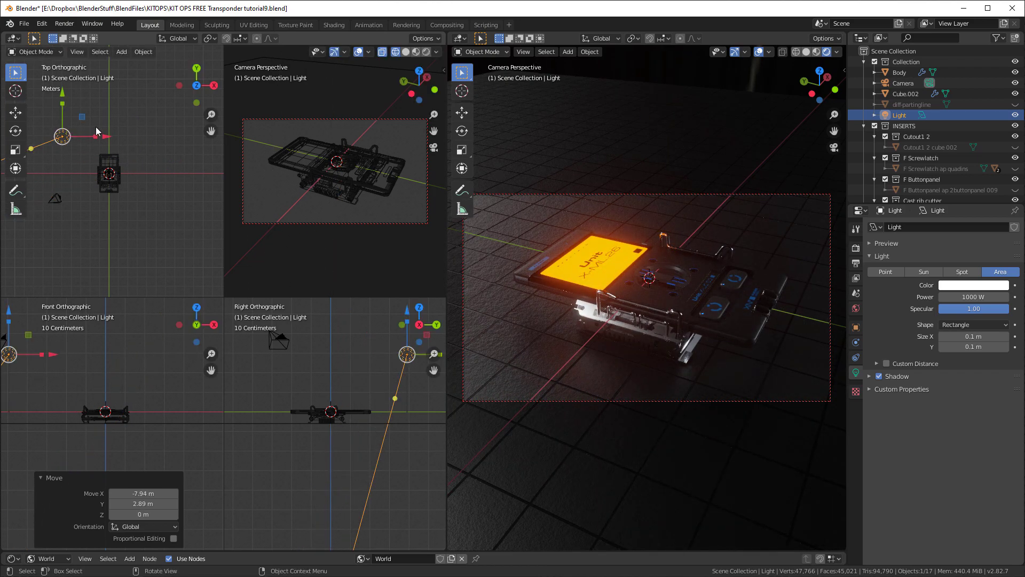
# Aim the area light at the device by rotating it about -114° from above and -26.4° from the front, and tint it pale warm cream
pyautogui.press('r')
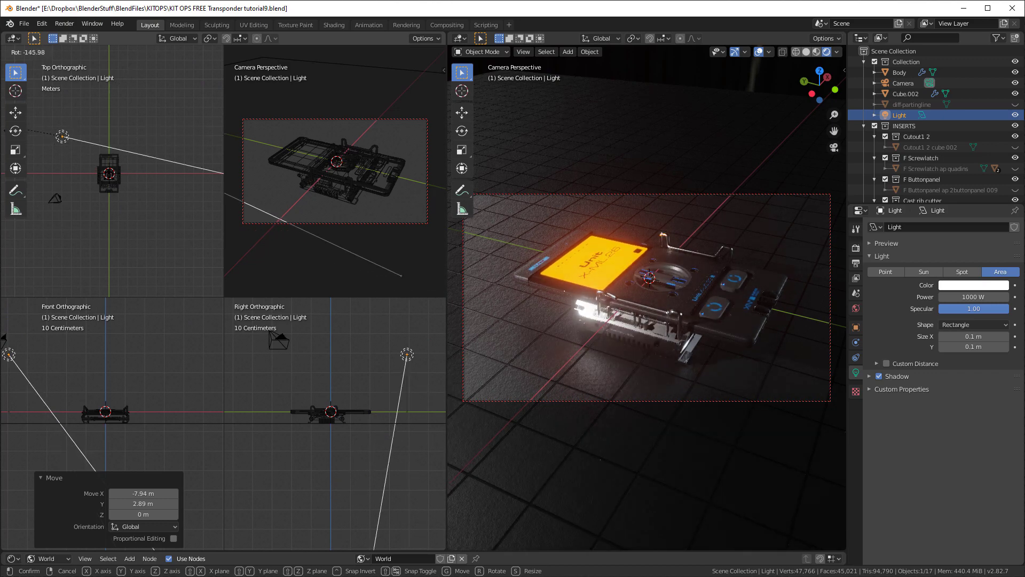
pyautogui.click(28, 104)
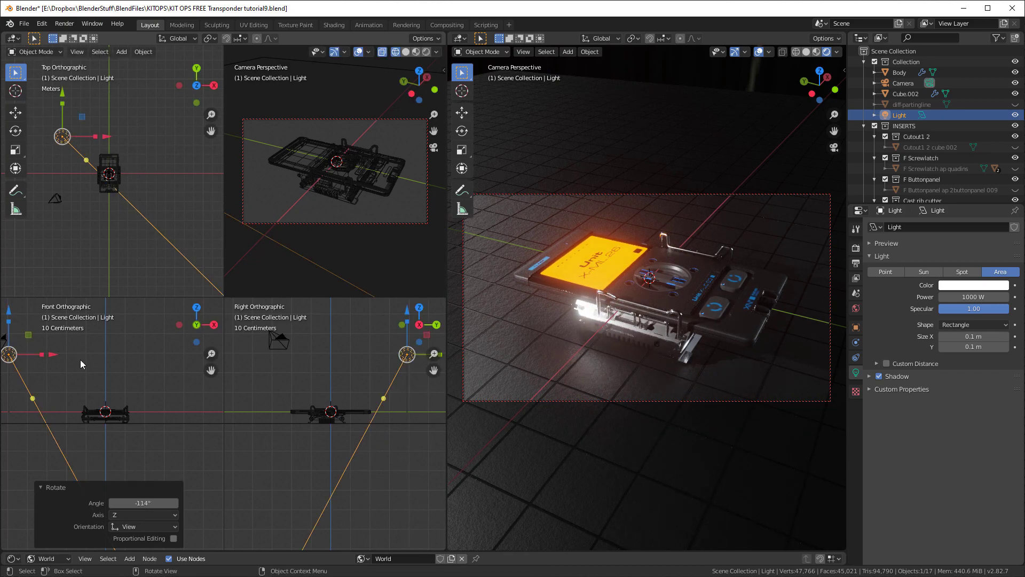
pyautogui.press('r')
pyautogui.click(69, 328)
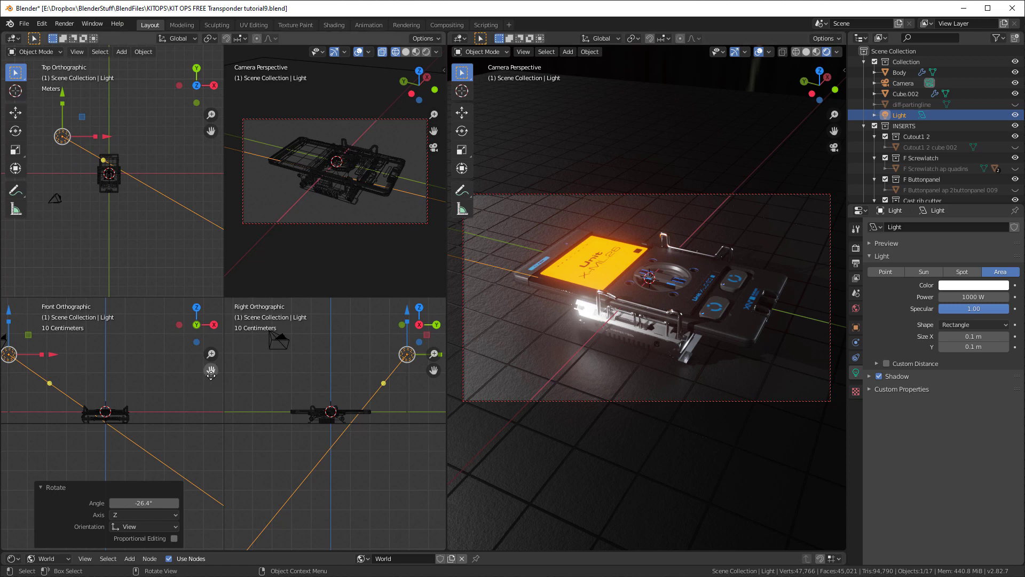
pyautogui.click(970, 283)
pyautogui.moveTo(955, 185); pyautogui.dragTo(951, 186)
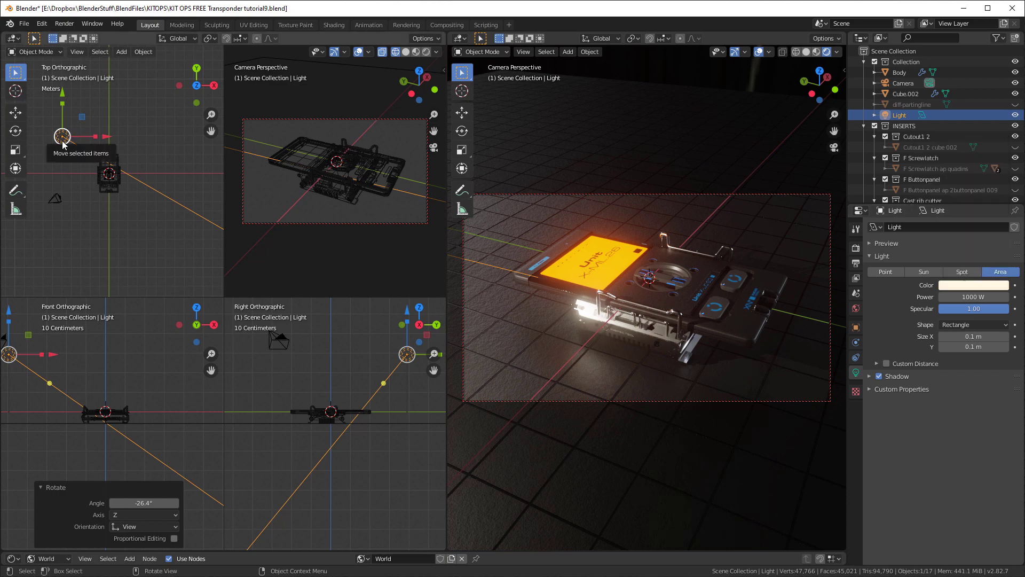
# Duplicate the area light about 9.41 m in X and -4.99 m in Y, rotating the copy about 108° and 46° towards the device
pyautogui.hotkey('shift', 'd')
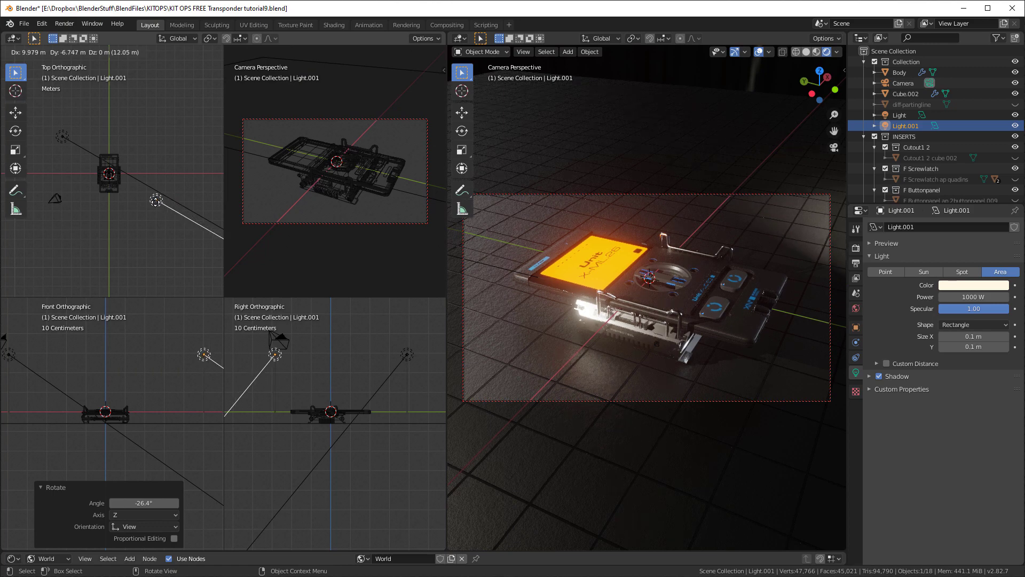
pyautogui.click(149, 185)
pyautogui.press('r')
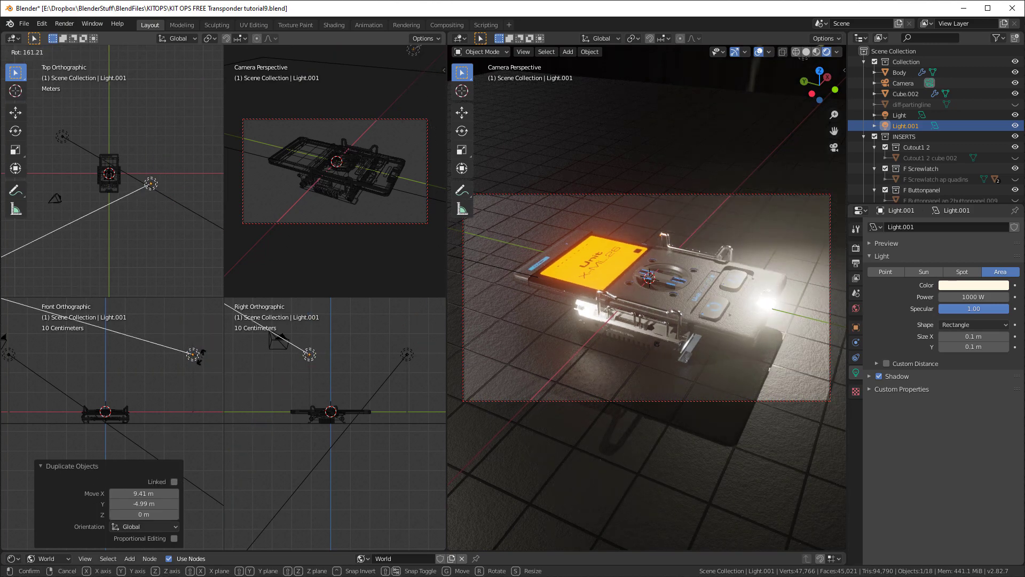
pyautogui.click(205, 348)
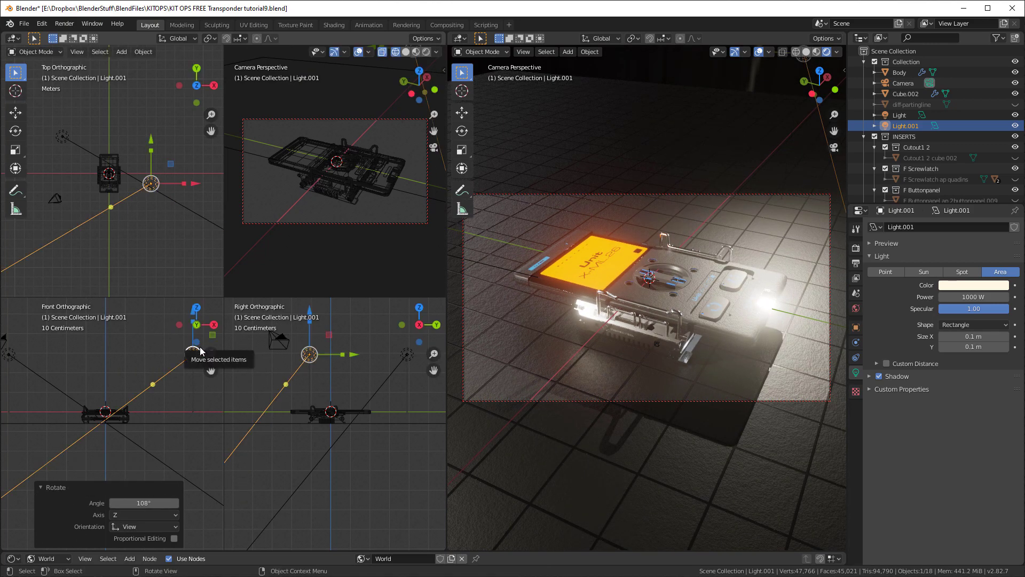
pyautogui.press('r')
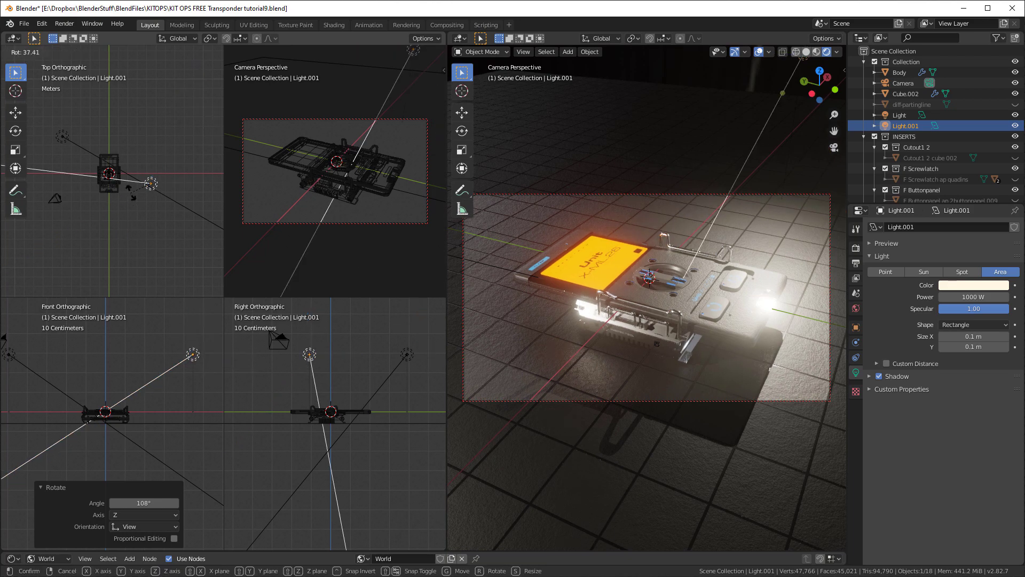
pyautogui.click(131, 195)
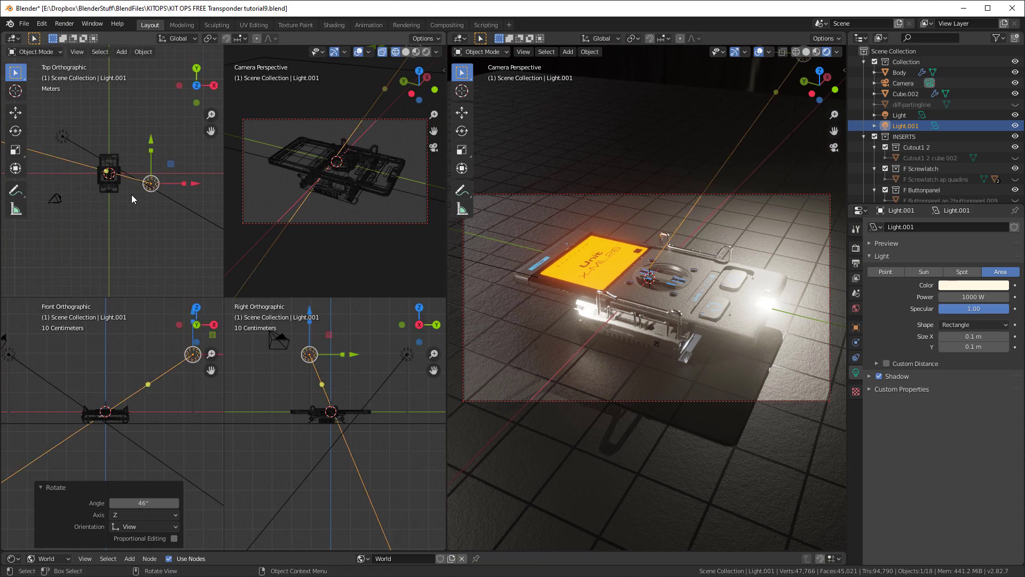
# Change the duplicated light's color to a pale blue
pyautogui.click(960, 286)
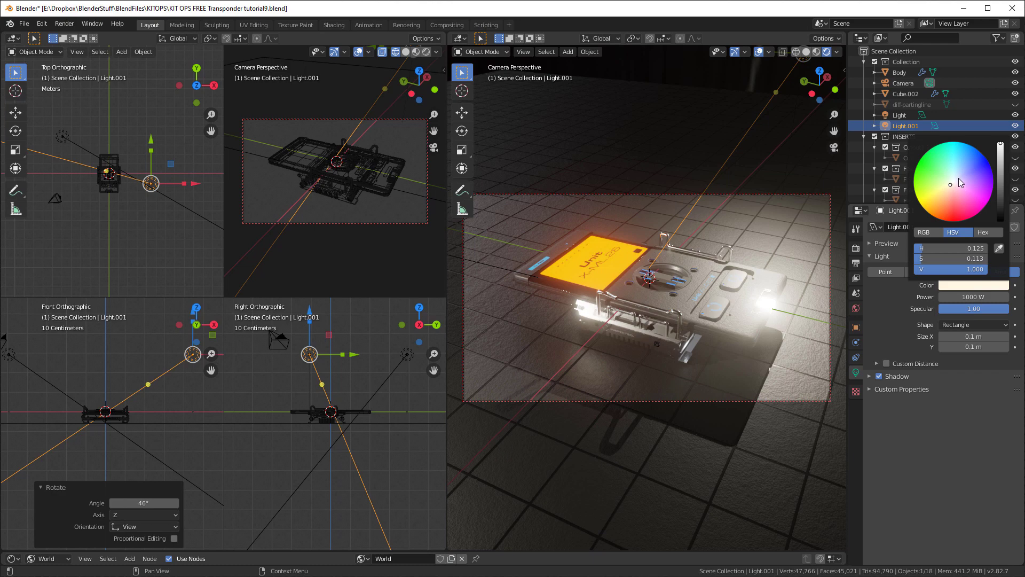
pyautogui.click(959, 178)
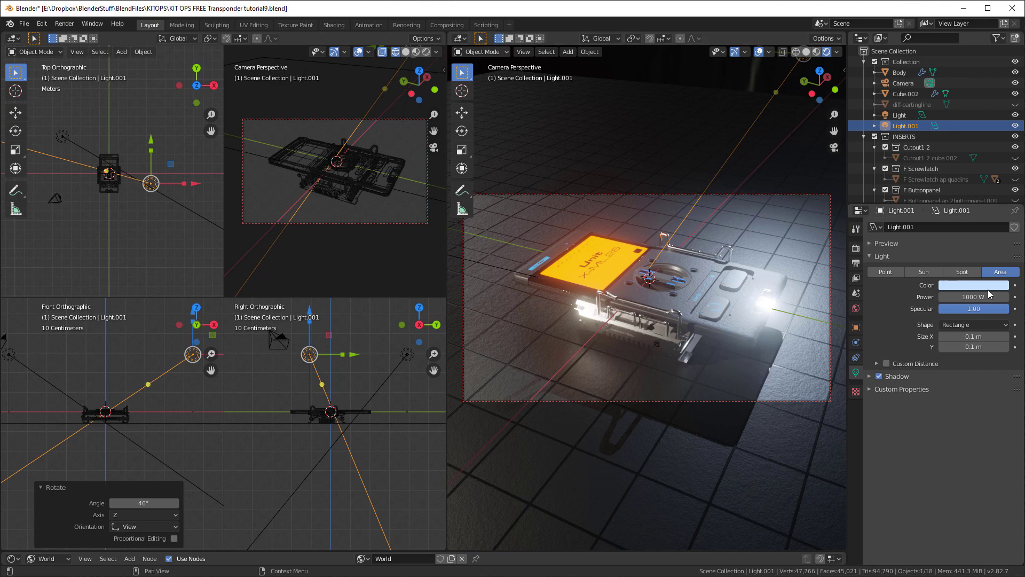
# Set the world Background node's strength to 0.3 and the warm area light's power to 500 W
pyautogui.moveTo(593, 550); pyautogui.dragTo(587, 431)
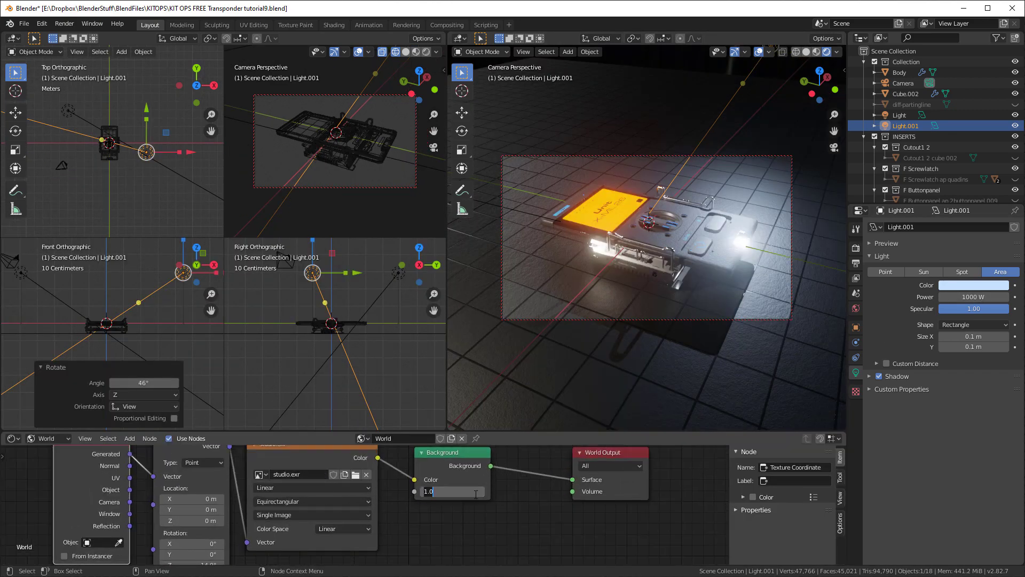
pyautogui.press('Return')
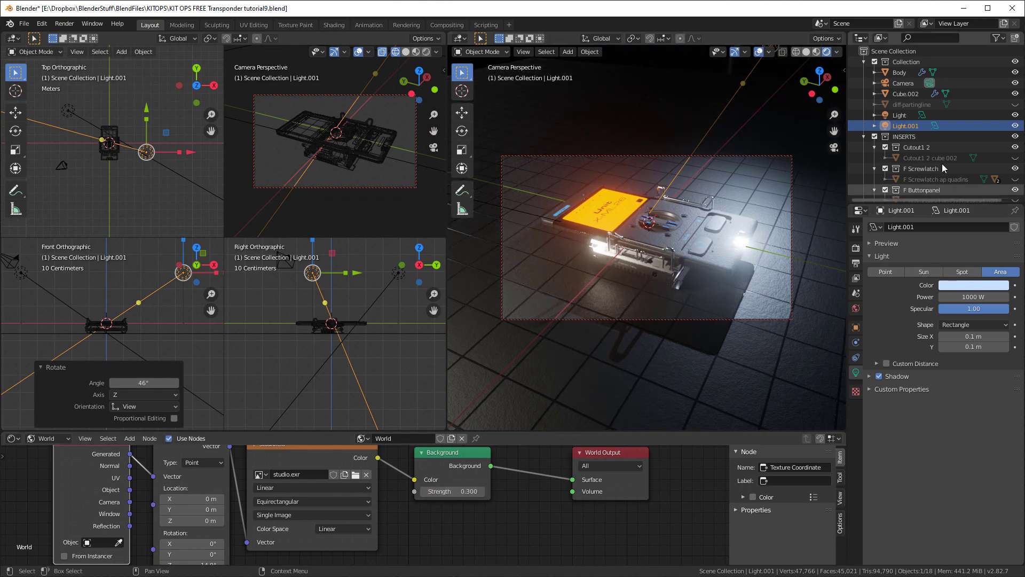
pyautogui.click(899, 115)
pyautogui.click(976, 296)
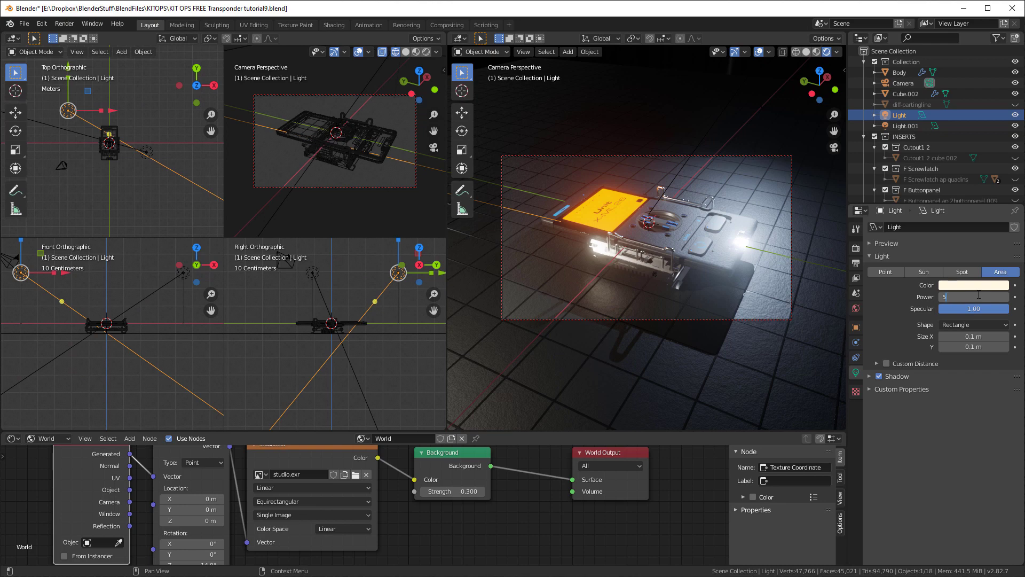
pyautogui.write('500')
pyautogui.press('Return')
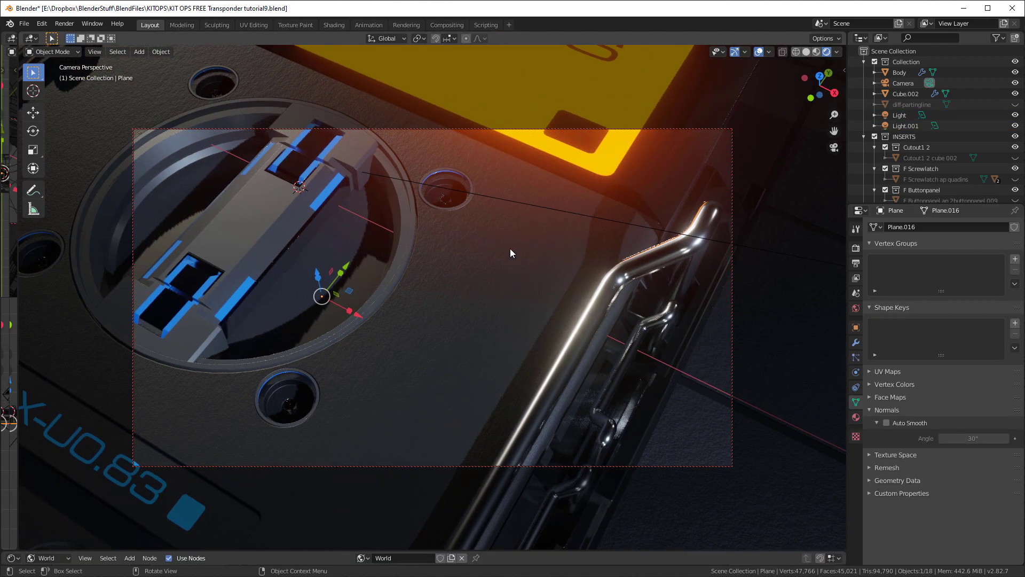
# Inspect the shadows around the circular recess up close and enable Soft Shadows in the render settings
pyautogui.keyDown('shift'); pyautogui.moveTo(502, 255); pyautogui.dragTo(617, 252, button='middle'); pyautogui.keyUp('shift')
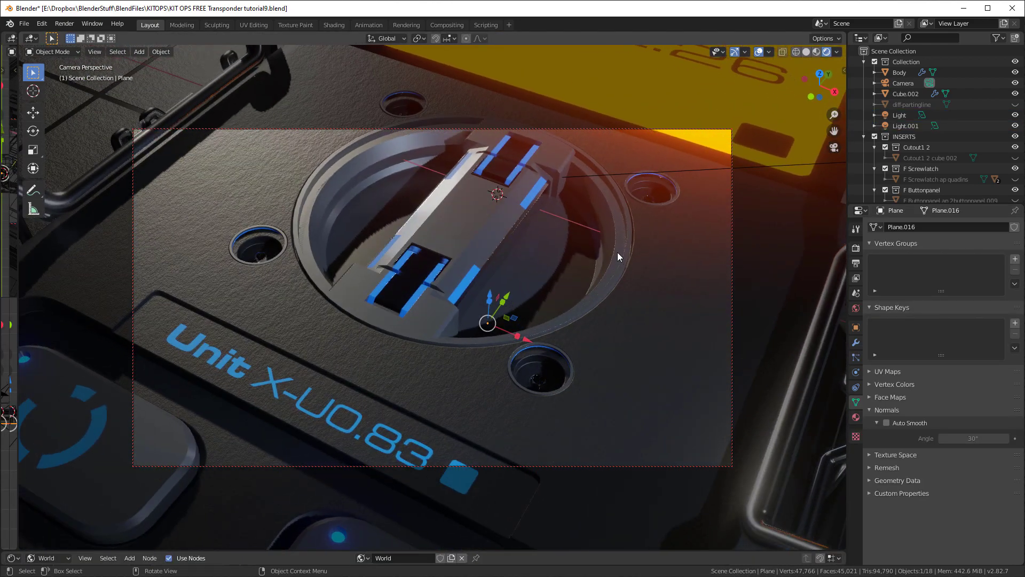
pyautogui.scroll(1, 617, 252)
pyautogui.keyDown('shift'); pyautogui.moveTo(426, 249); pyautogui.dragTo(403, 332, button='middle'); pyautogui.keyUp('shift')
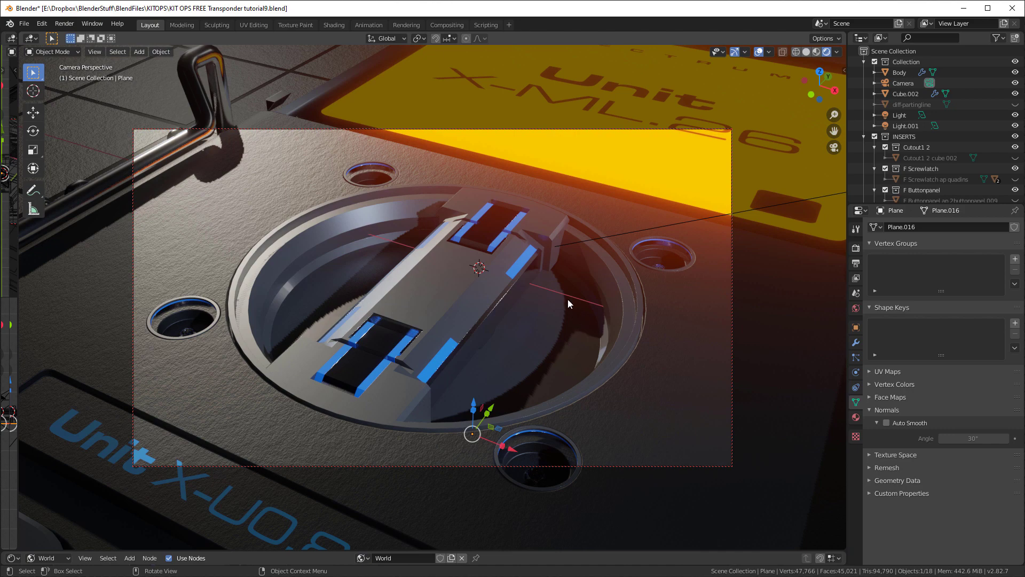
pyautogui.click(856, 249)
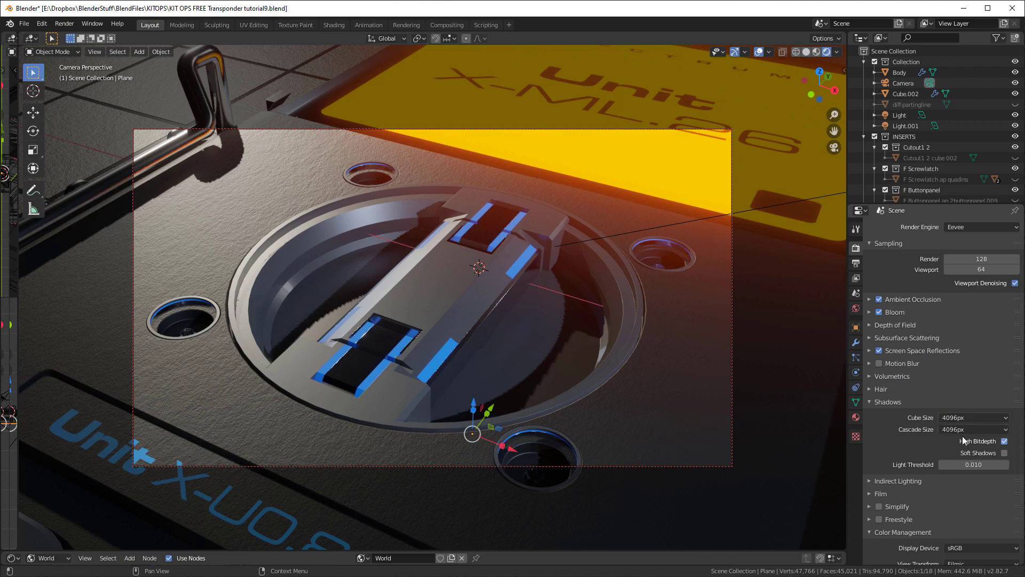
pyautogui.click(1004, 453)
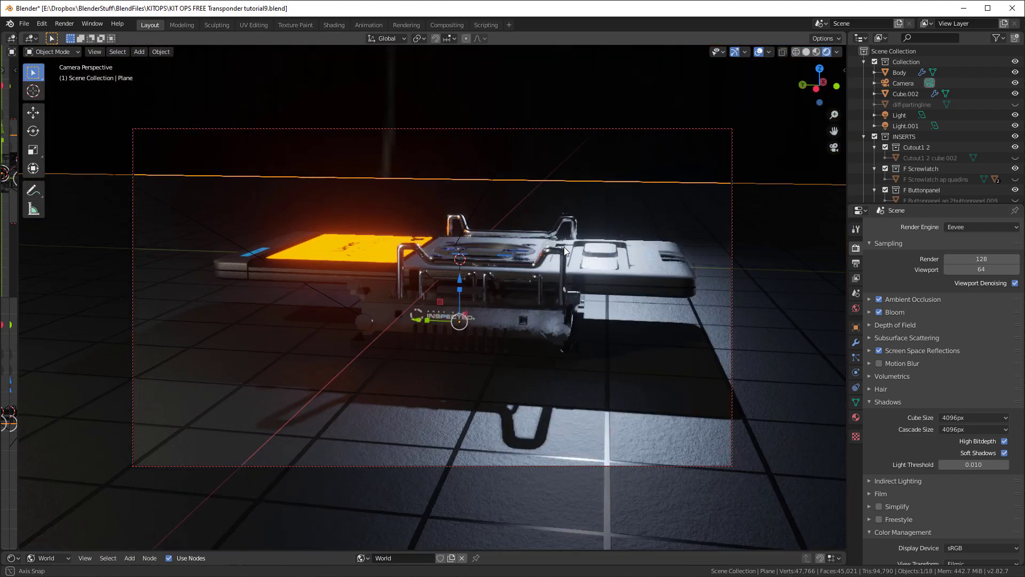
# View the device from a low side angle, enlarge the world node editor, move the World Output node aside and duplicate the Background node above the original
pyautogui.moveTo(579, 185)
pyautogui.mouseDown(button='middle')
pyautogui.moveTo(586, 207)
pyautogui.moveTo(575, 202)
pyautogui.mouseUp(button='middle')
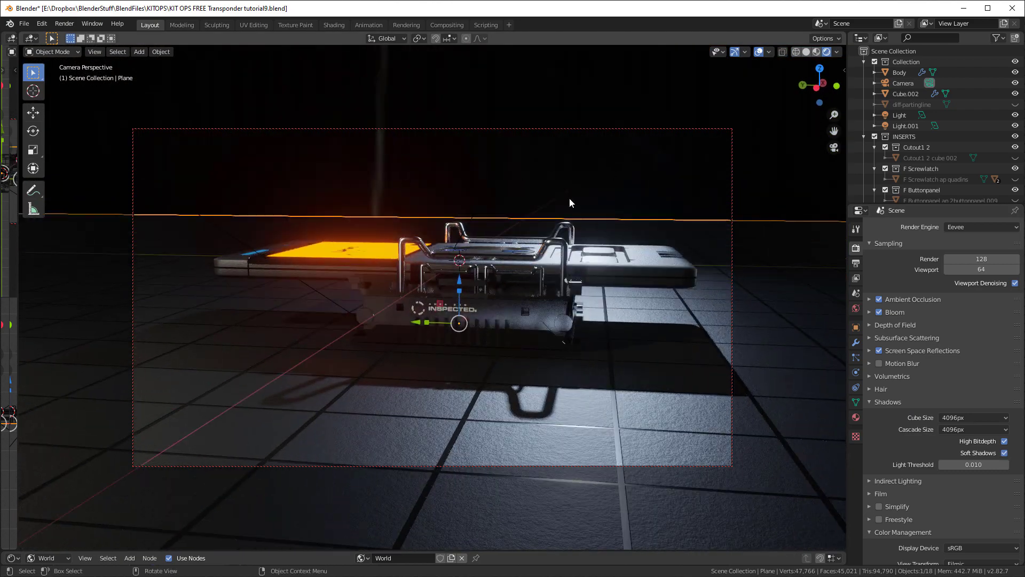
pyautogui.moveTo(558, 551); pyautogui.dragTo(582, 372)
pyautogui.scroll(-3, 427, 447)
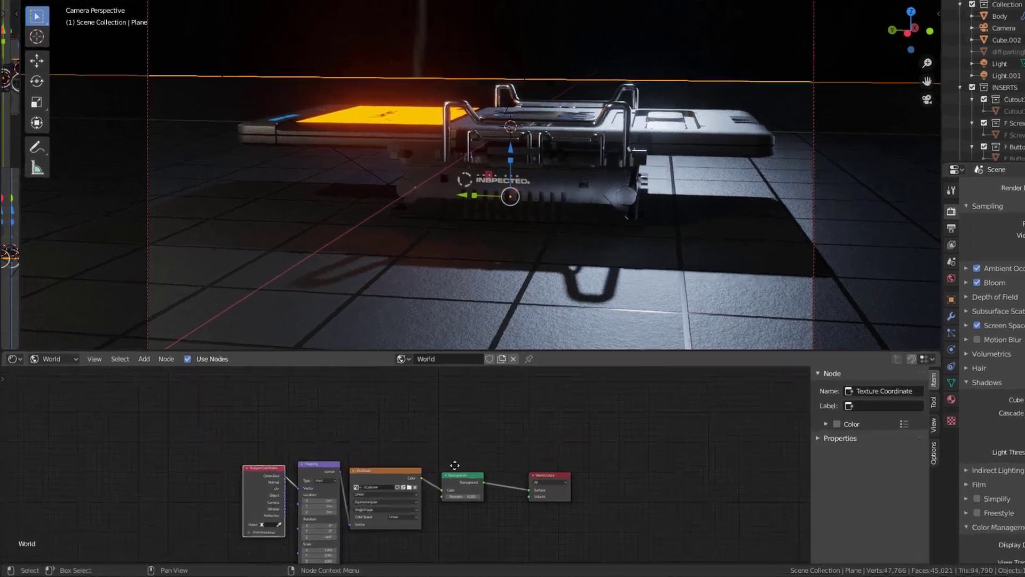
pyautogui.scroll(-2, 606, 422)
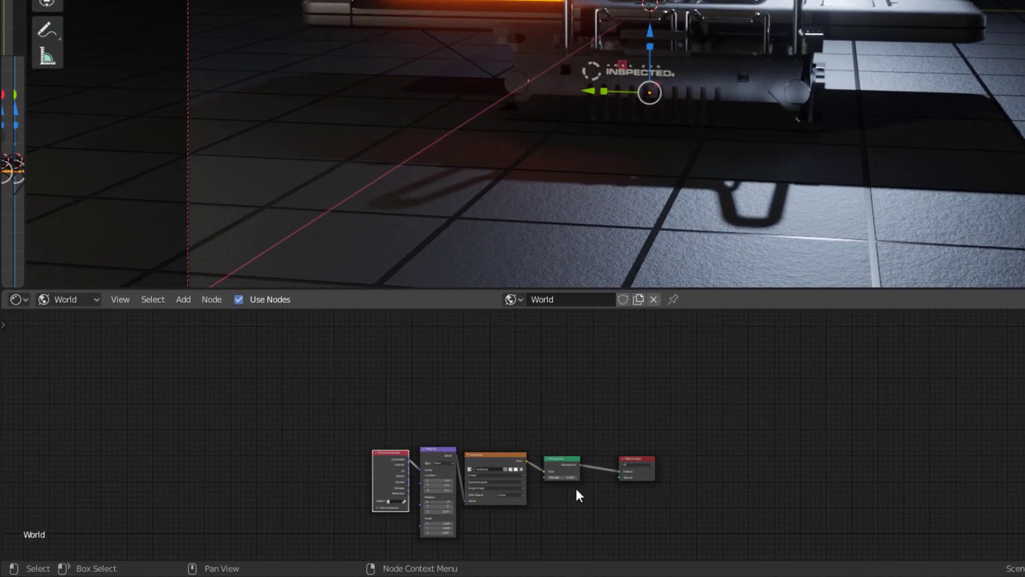
pyautogui.scroll(1, 575, 486)
pyautogui.moveTo(662, 464); pyautogui.dragTo(758, 461)
pyautogui.click(579, 465)
pyautogui.hotkey('shift', 'd')
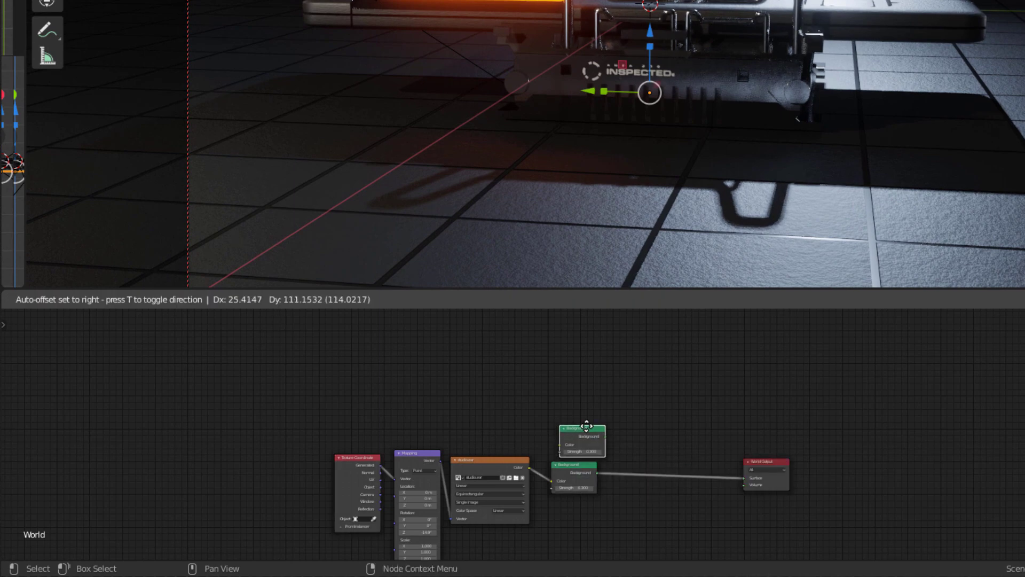
pyautogui.click(581, 421)
# Add a Mix Shader node, feed both Background nodes into it and connect its output to the World Output's Surface
pyautogui.scroll(2, 607, 444)
pyautogui.hotkey('shift', 'a')
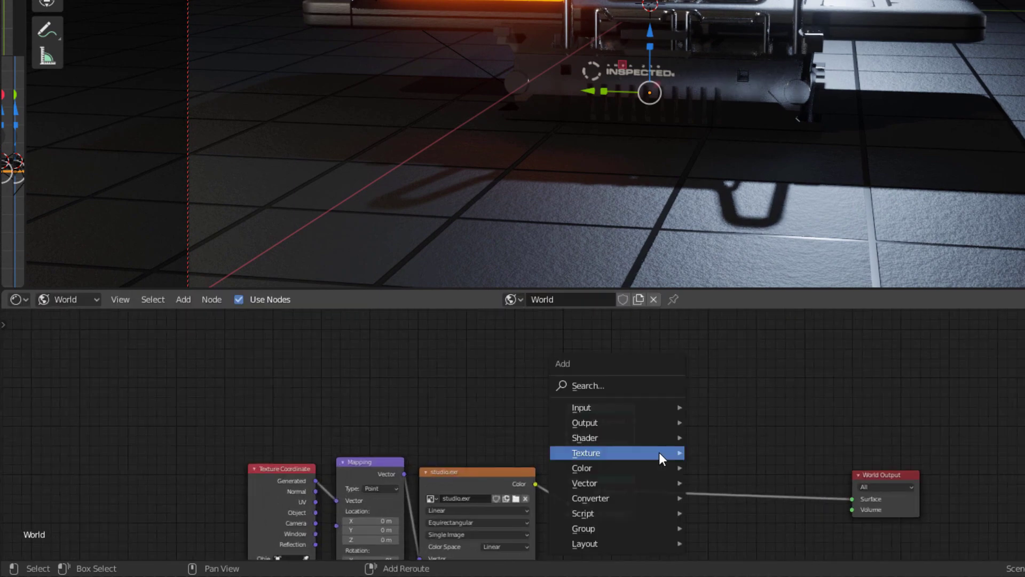
pyautogui.moveTo(632, 452)
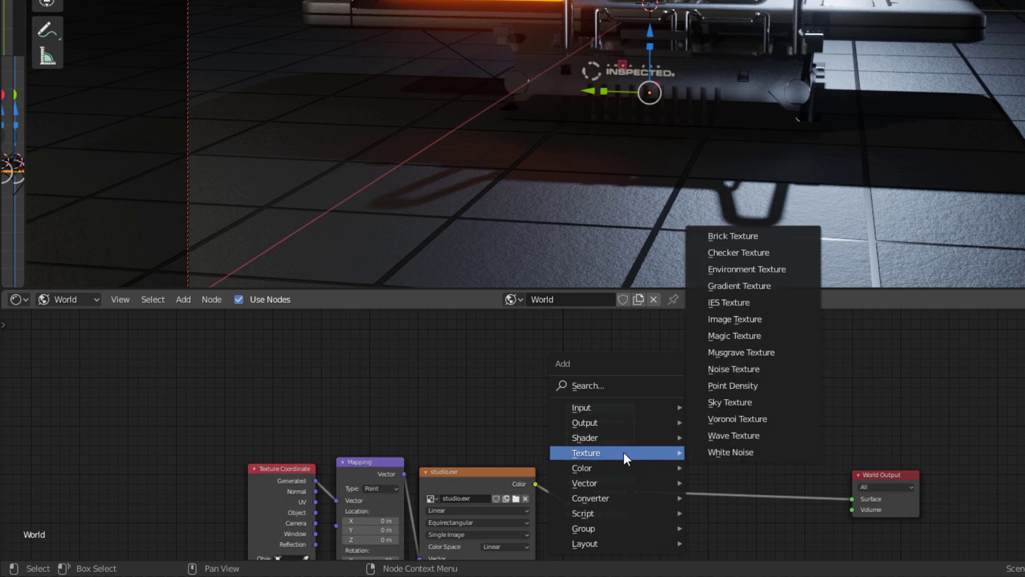
pyautogui.click(738, 486)
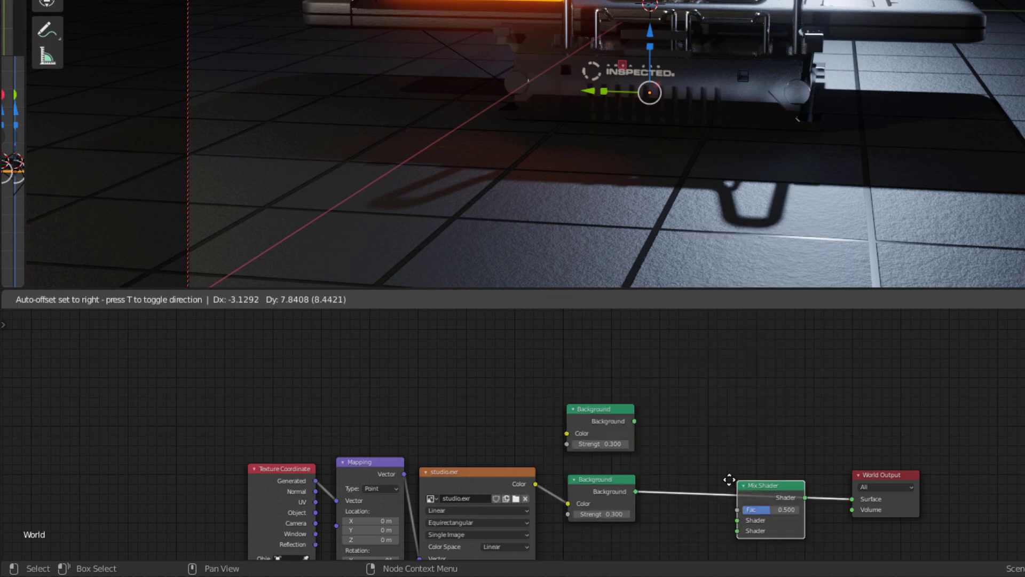
pyautogui.click(704, 415)
pyautogui.moveTo(634, 422); pyautogui.dragTo(697, 455)
pyautogui.moveTo(636, 489); pyautogui.dragTo(698, 465)
pyautogui.moveTo(765, 431); pyautogui.dragTo(852, 498)
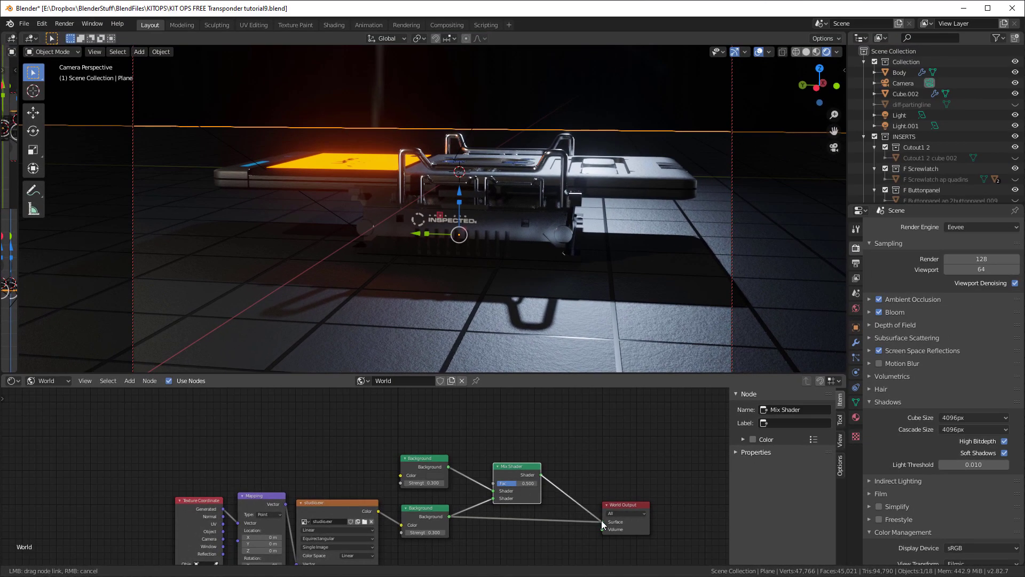
pyautogui.moveTo(601, 520); pyautogui.dragTo(602, 522)
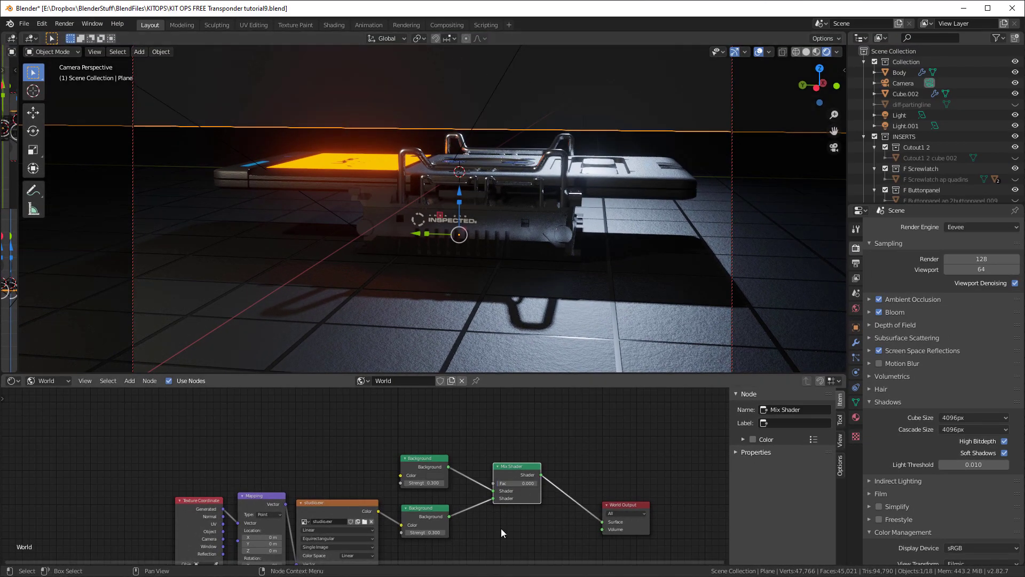
# Make the duplicated Background's color black and set the Mix Shader's factor to 1
pyautogui.click(438, 475)
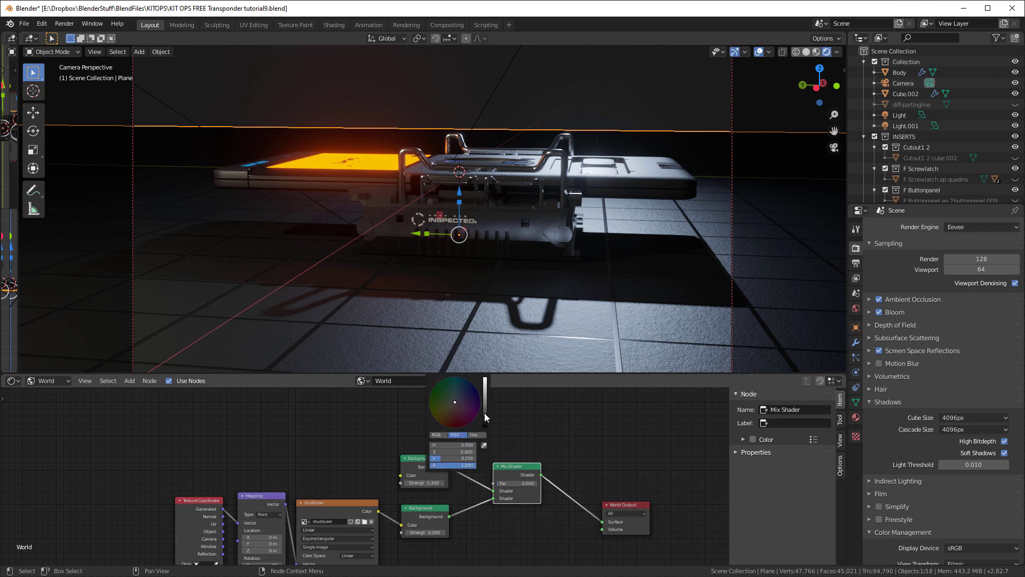
pyautogui.moveTo(485, 414); pyautogui.dragTo(485, 427)
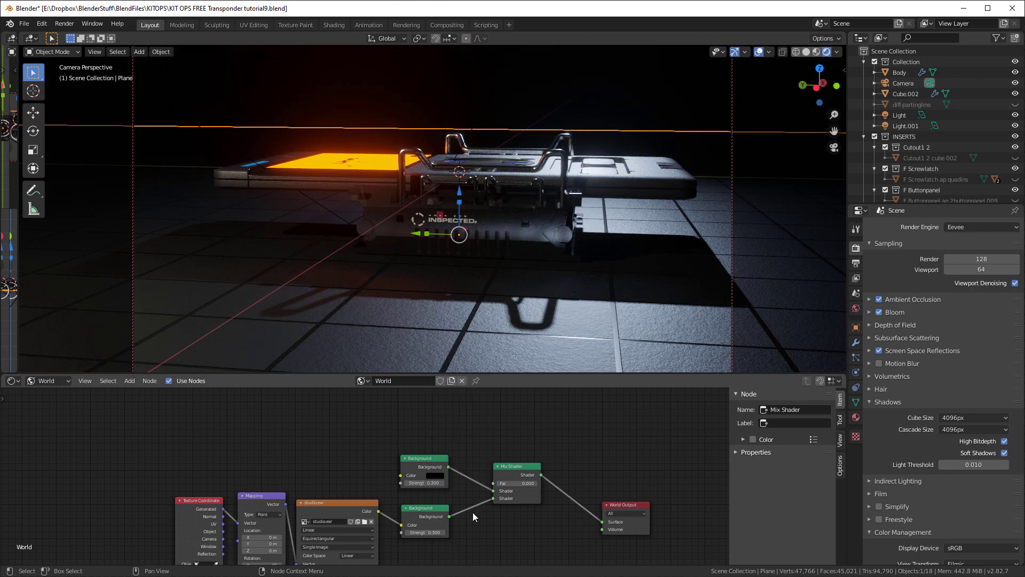
pyautogui.moveTo(500, 488); pyautogui.dragTo(539, 488)
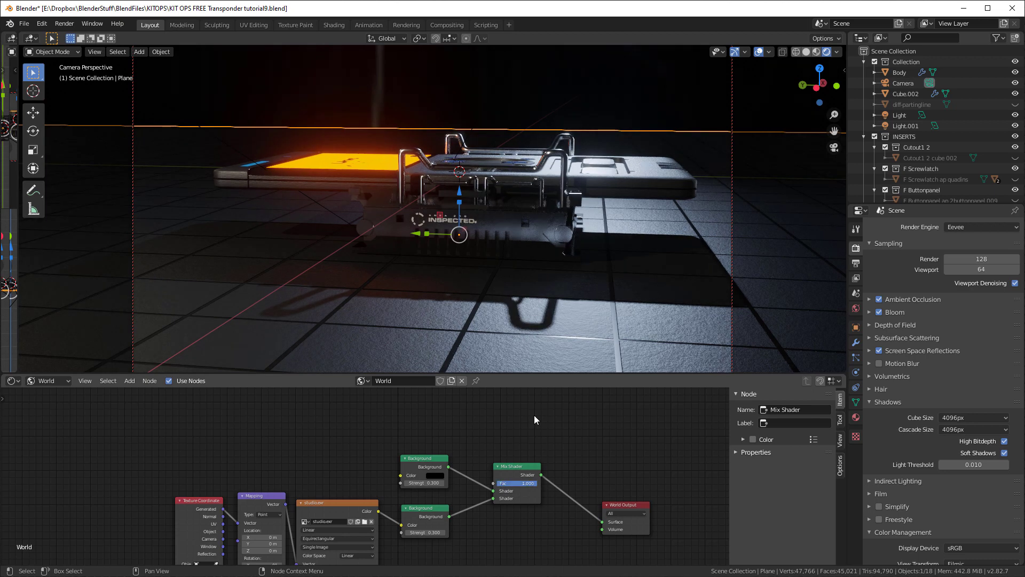
# Move the Mapping node up and set its Z rotation to 114°
pyautogui.moveTo(267, 494); pyautogui.dragTo(265, 431)
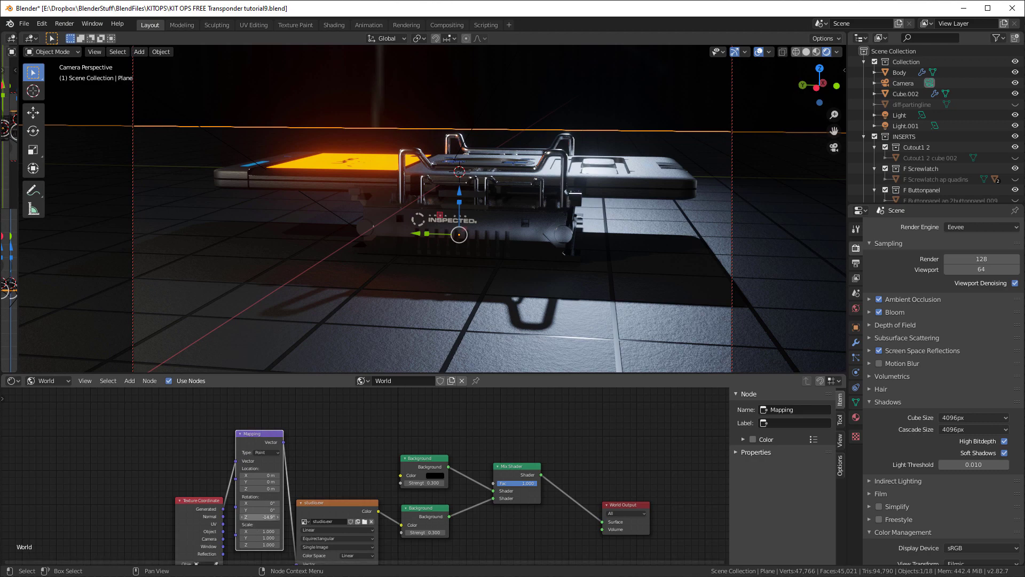
pyautogui.moveTo(260, 516); pyautogui.dragTo(303, 485)
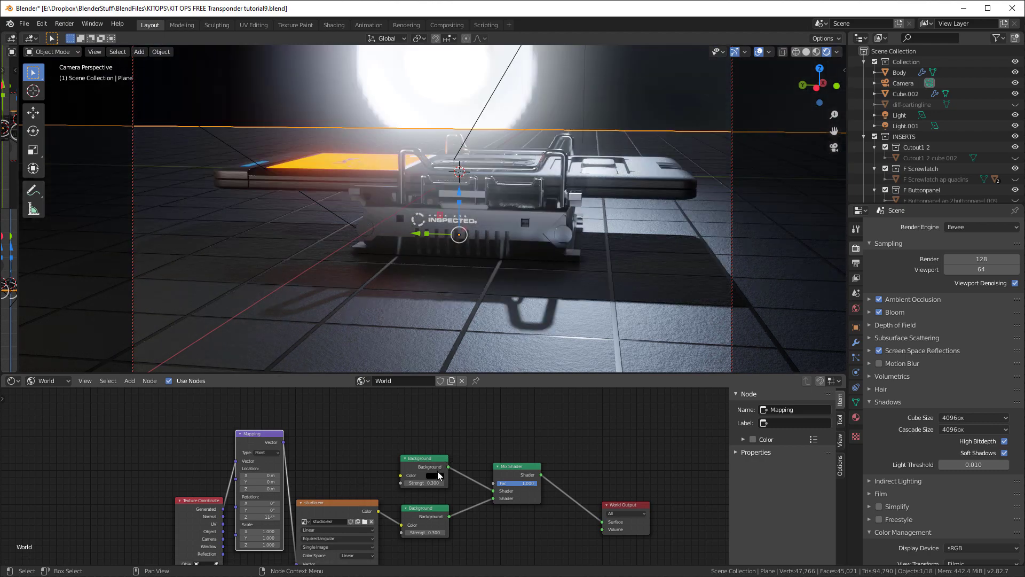
pyautogui.moveTo(533, 483)
pyautogui.mouseDown()
pyautogui.moveTo(499, 483)
pyautogui.moveTo(534, 482)
pyautogui.mouseUp()
# Add a Light Path node above the Backgrounds and connect its Is Camera Ray output to the Mix Shader's Fac input
pyautogui.scroll(-2, 473, 422)
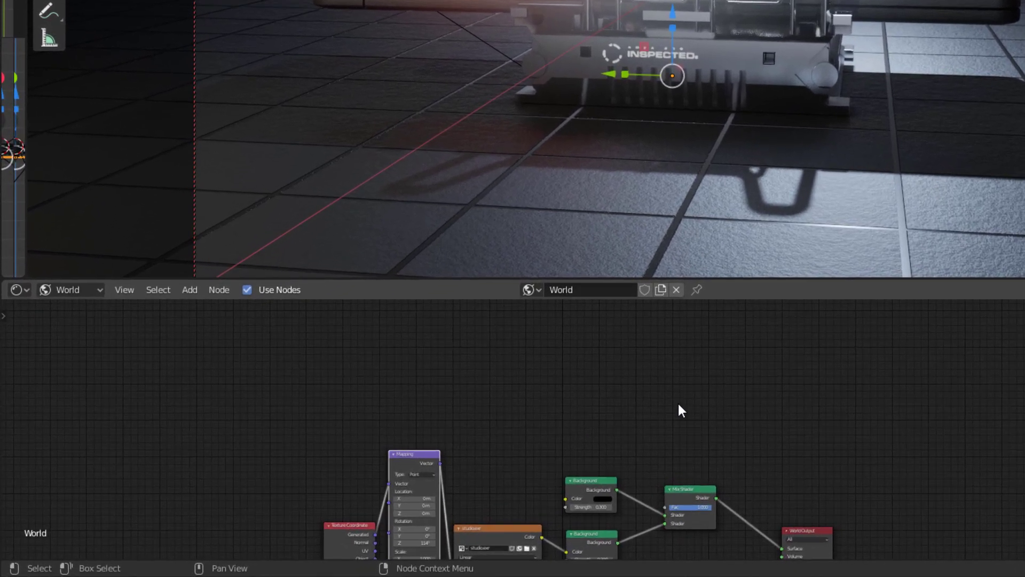
pyautogui.click(190, 289)
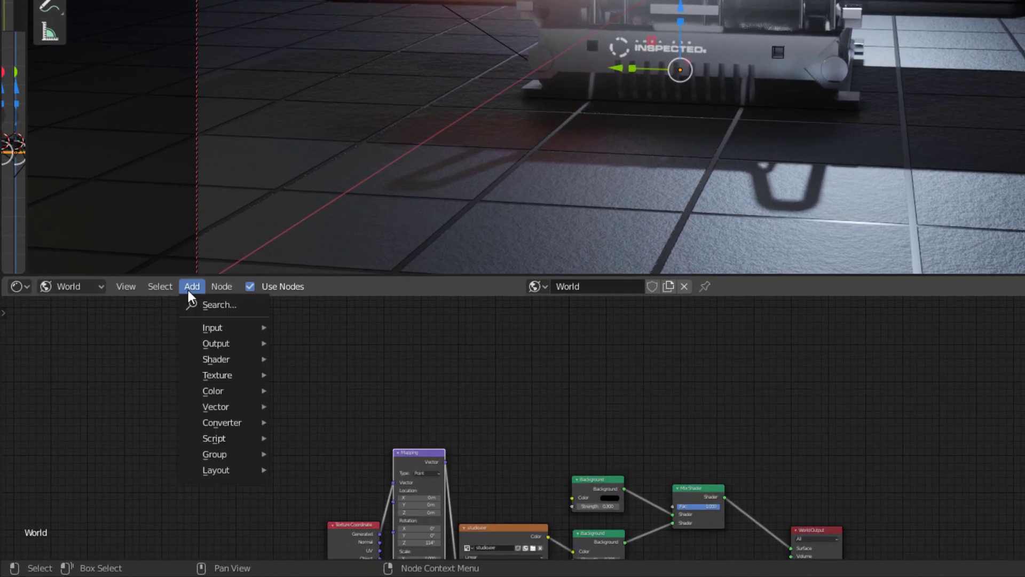
pyautogui.moveTo(199, 325)
pyautogui.click(327, 152)
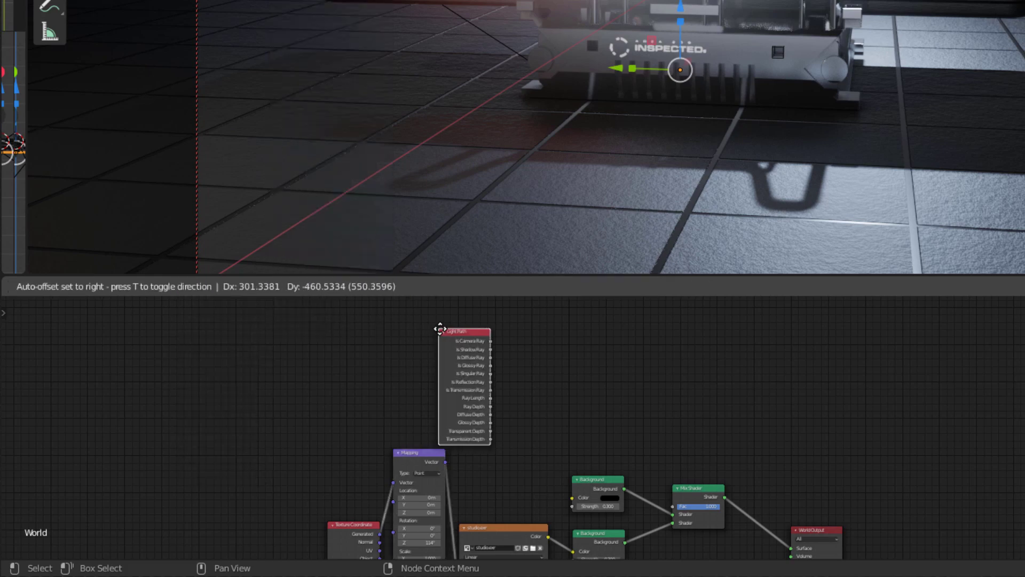
pyautogui.click(588, 330)
pyautogui.scroll(1, 643, 350)
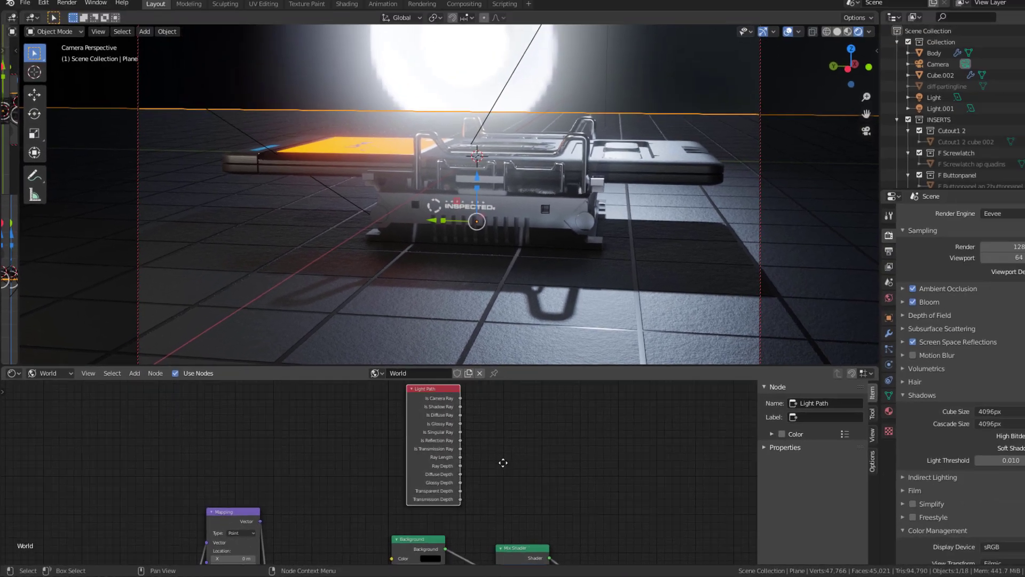
pyautogui.hotkey('ctrl', 'space')
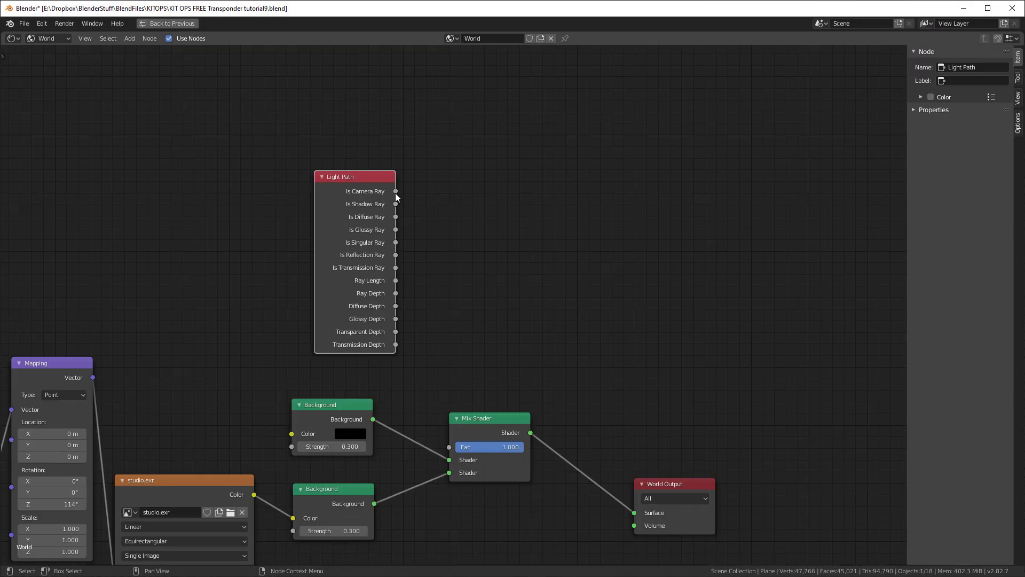
pyautogui.moveTo(395, 192); pyautogui.dragTo(449, 446)
pyautogui.hotkey('ctrl', 'space')
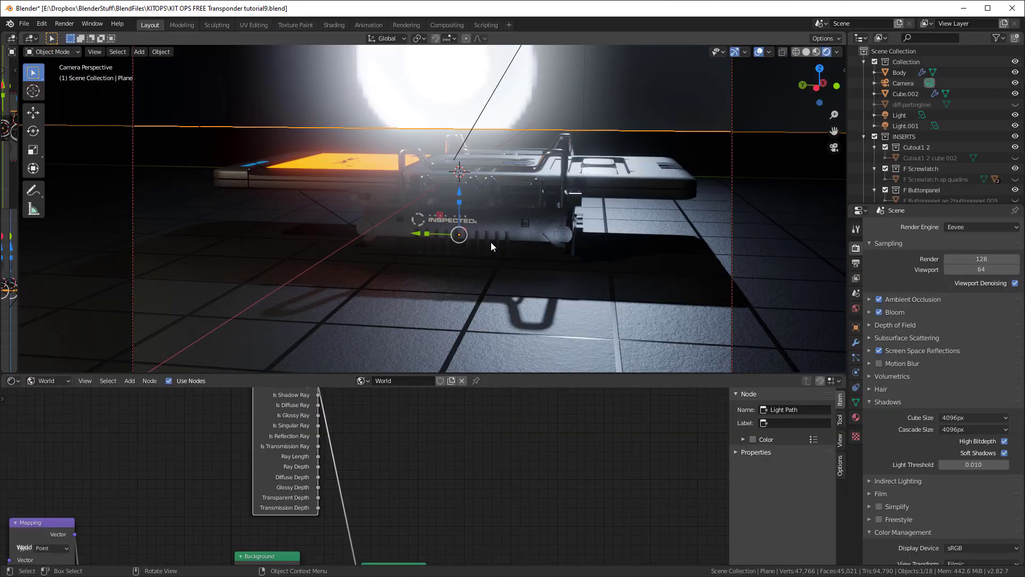
# Swap the two Background connections on the Mix Shader so camera rays use the black Background
pyautogui.moveTo(406, 507); pyautogui.dragTo(422, 435, button='middle')
pyautogui.scroll(-1, 416, 454)
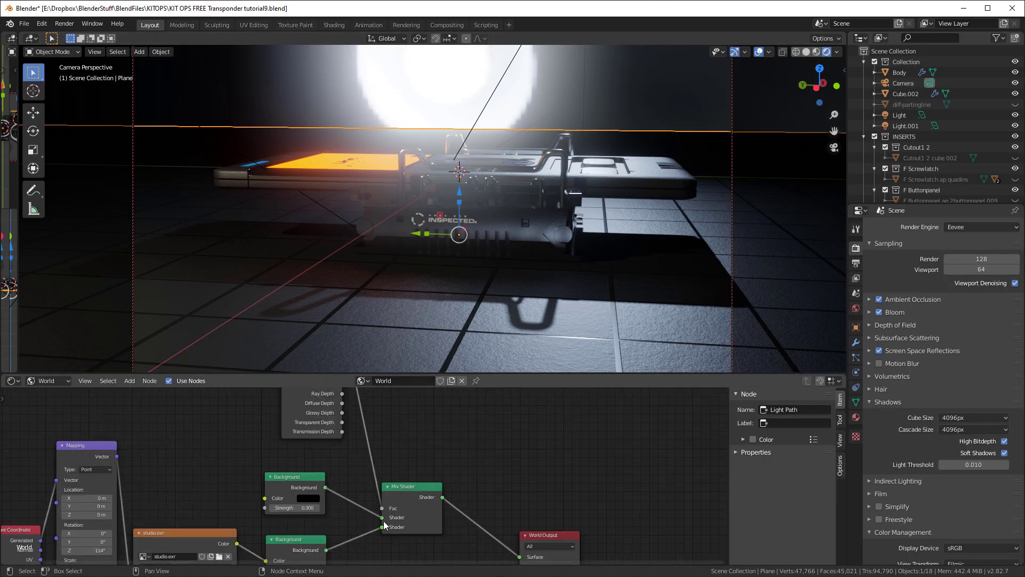
pyautogui.moveTo(513, 266)
pyautogui.mouseDown(button='middle')
pyautogui.moveTo(503, 295)
pyautogui.moveTo(509, 284)
pyautogui.mouseUp(button='middle')
pyautogui.scroll(-2, 273, 438)
# Rotate the studio.exr environment by setting the Mapping node's Z rotation to 277°
pyautogui.moveTo(274, 438); pyautogui.dragTo(347, 390, button='middle')
pyautogui.scroll(3, 277, 454)
pyautogui.moveTo(155, 486); pyautogui.dragTo(231, 486)
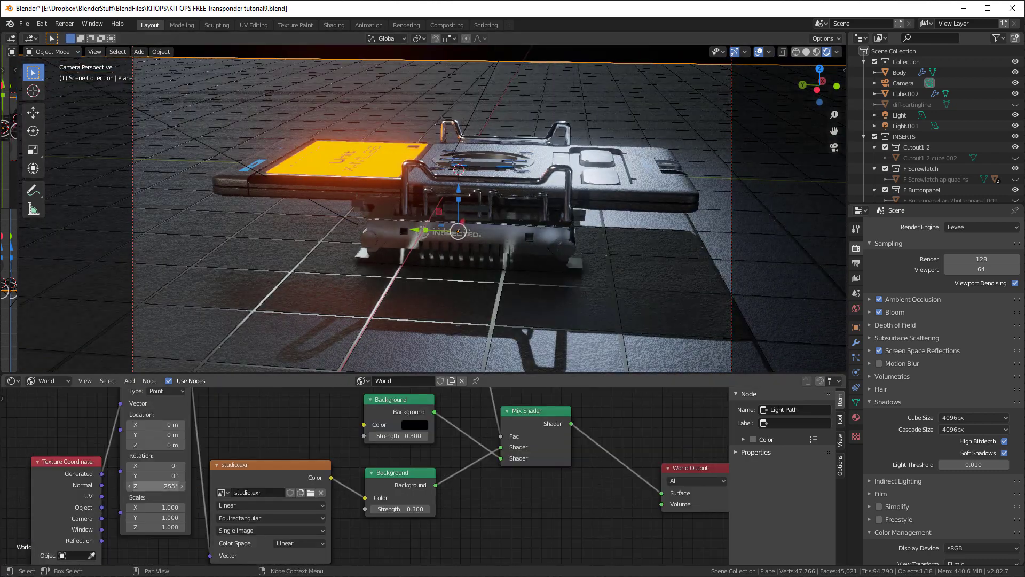
pyautogui.moveTo(291, 275); pyautogui.dragTo(350, 282, button='middle')
pyautogui.moveTo(156, 486); pyautogui.dragTo(167, 486)
# Add a Principled Volume node below the Backgrounds and connect its Volume output to the World Output's Volume input
pyautogui.scroll(-3, 238, 479)
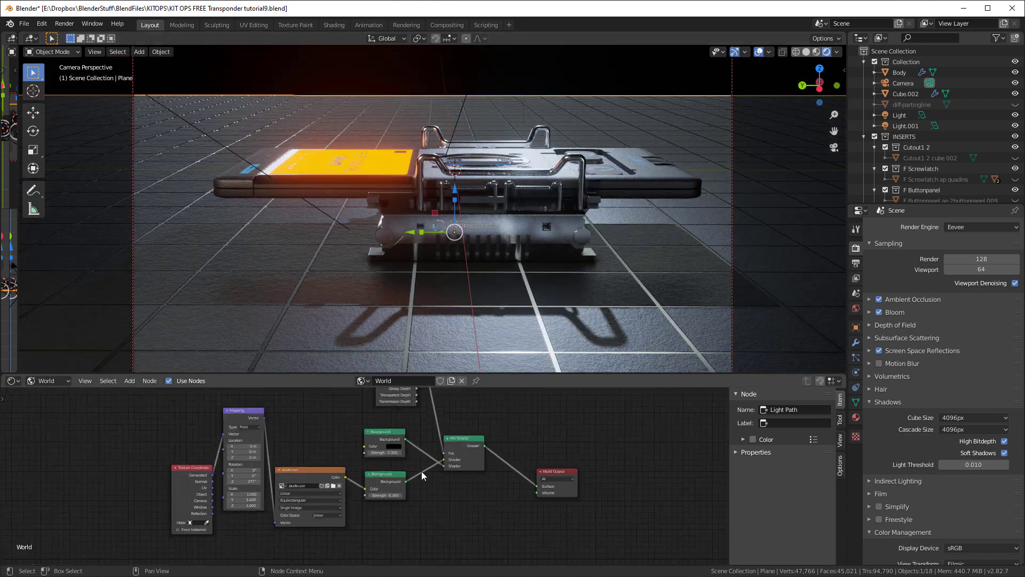
pyautogui.scroll(-1, 422, 475)
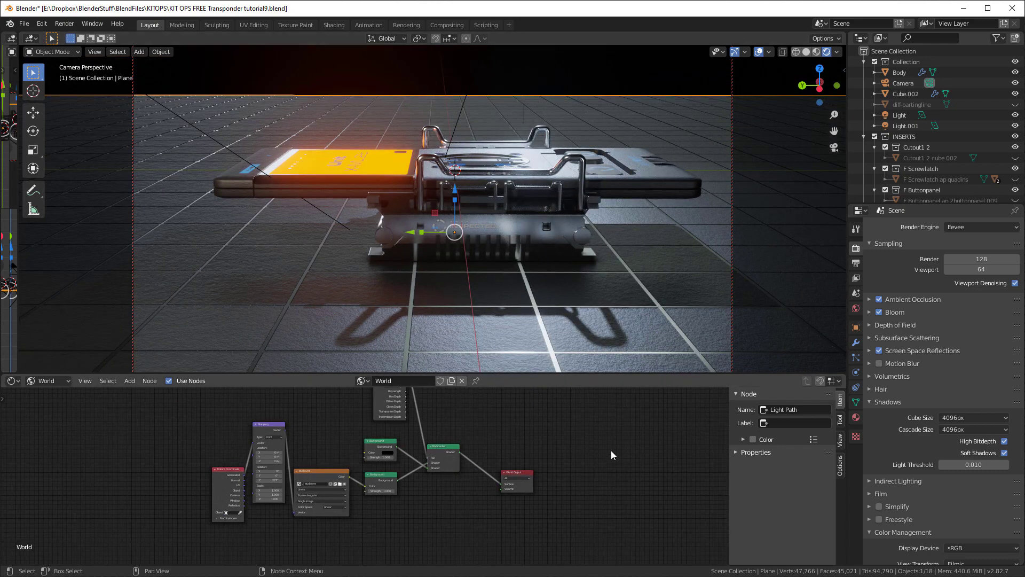
pyautogui.scroll(1, 614, 448)
pyautogui.moveTo(617, 439); pyautogui.dragTo(573, 431, button='middle')
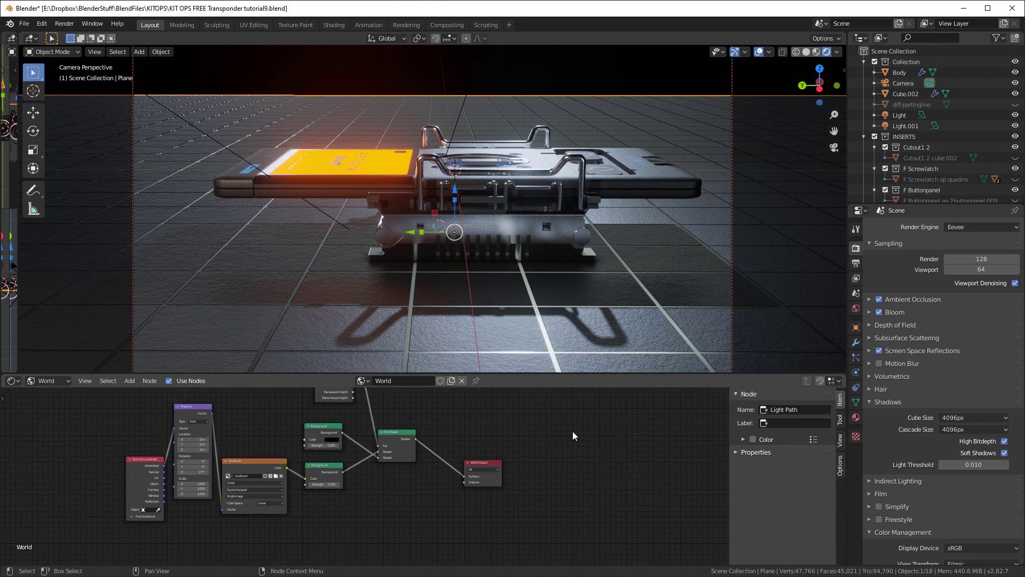
pyautogui.hotkey('shift', 'a')
pyautogui.moveTo(380, 487)
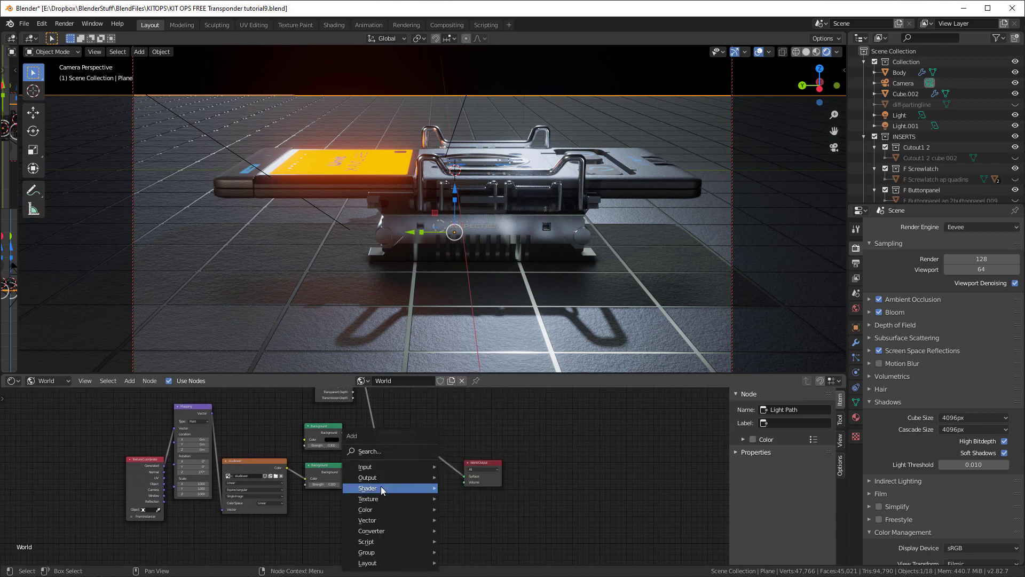
pyautogui.click(485, 463)
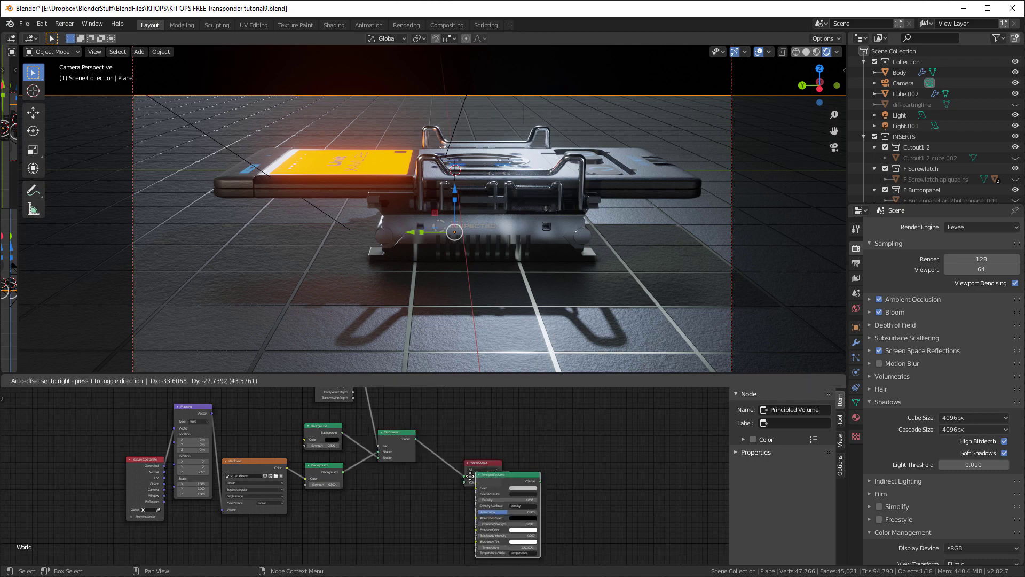
pyautogui.click(395, 492)
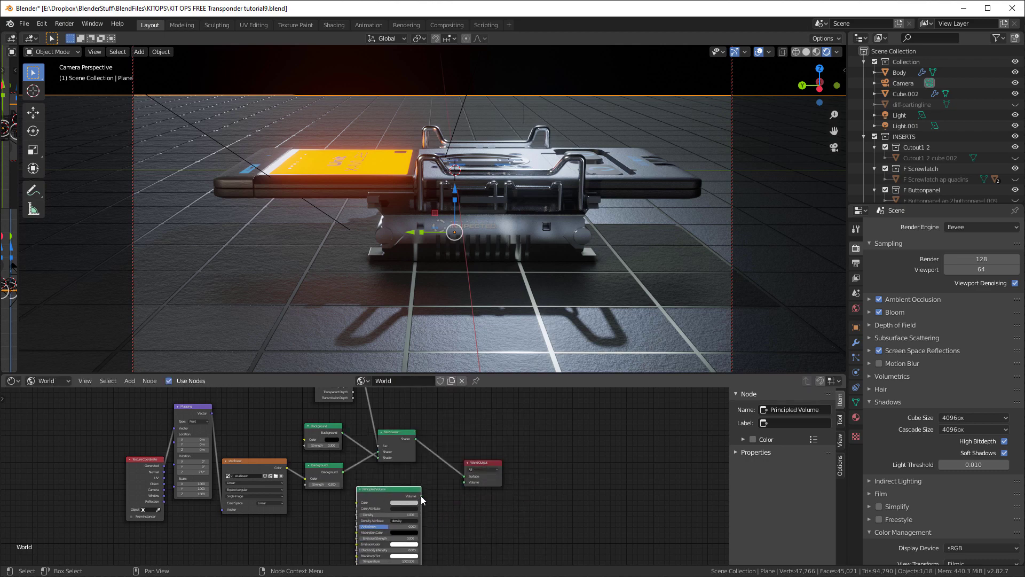
pyautogui.moveTo(421, 496); pyautogui.dragTo(473, 511)
pyautogui.scroll(3, 474, 512)
pyautogui.moveTo(555, 489); pyautogui.dragTo(555, 489)
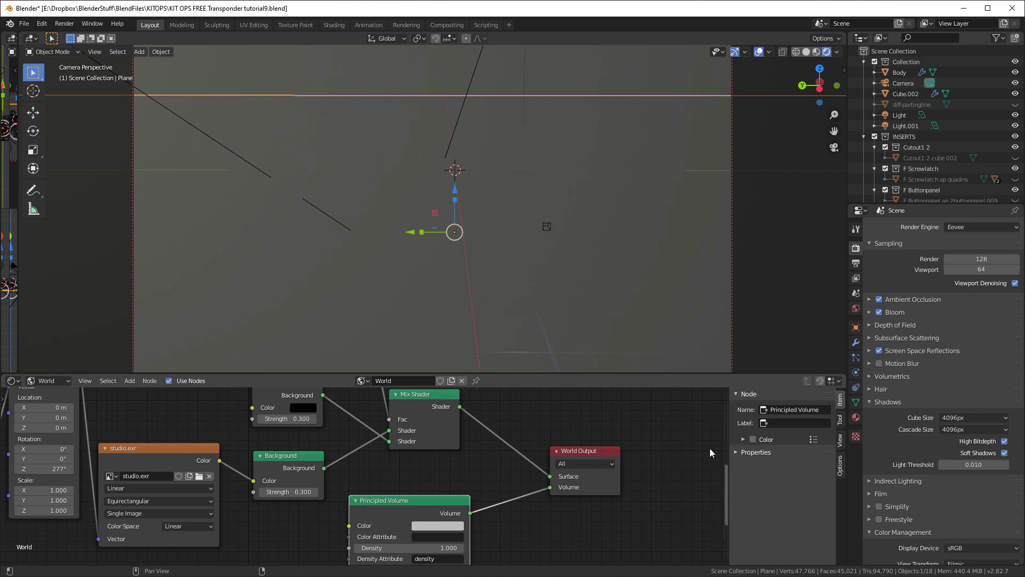
# Set the Principled Volume's density to 0.1 and reframe the device in the camera view
pyautogui.scroll(-2, 409, 539)
pyautogui.moveTo(406, 524); pyautogui.dragTo(412, 525)
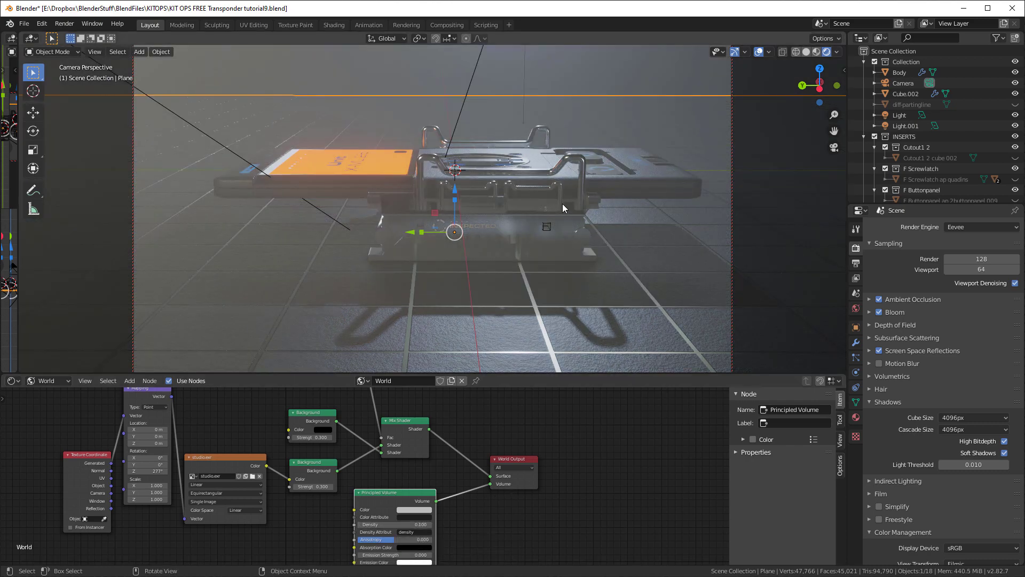
pyautogui.keyDown('shift'); pyautogui.moveTo(562, 204); pyautogui.dragTo(529, 213, button='middle'); pyautogui.keyUp('shift')
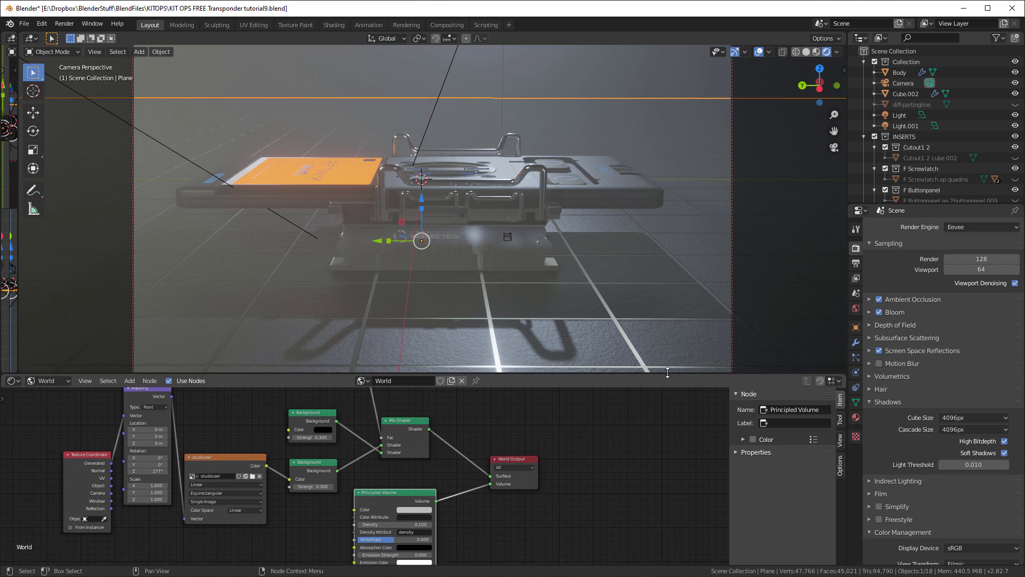
# Change the Light.001 area light's color to a stronger pale blue with hue 0.620 and saturation 0.311
pyautogui.click(907, 126)
pyautogui.click(960, 287)
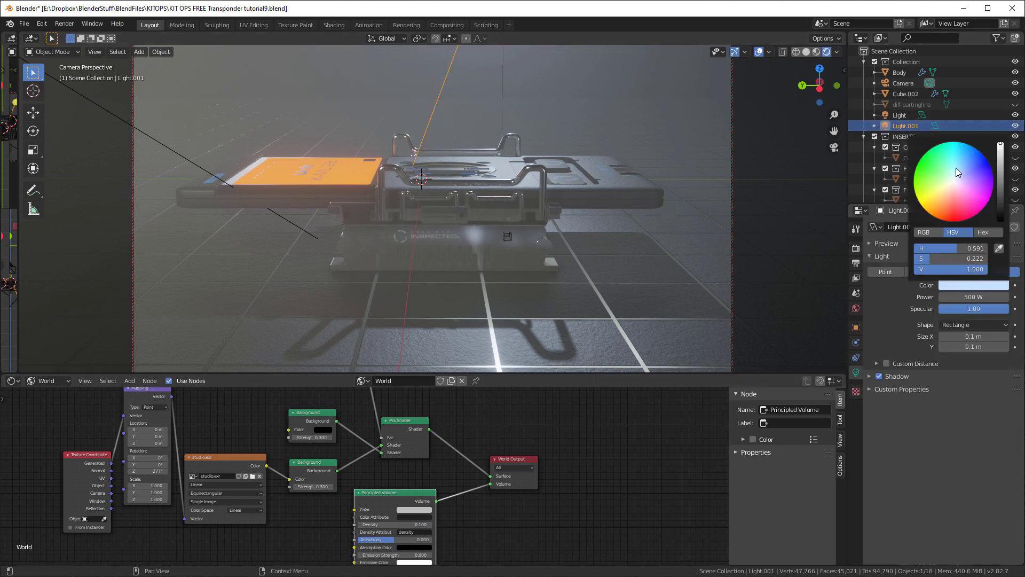
pyautogui.click(965, 173)
pyautogui.moveTo(966, 173); pyautogui.dragTo(962, 173)
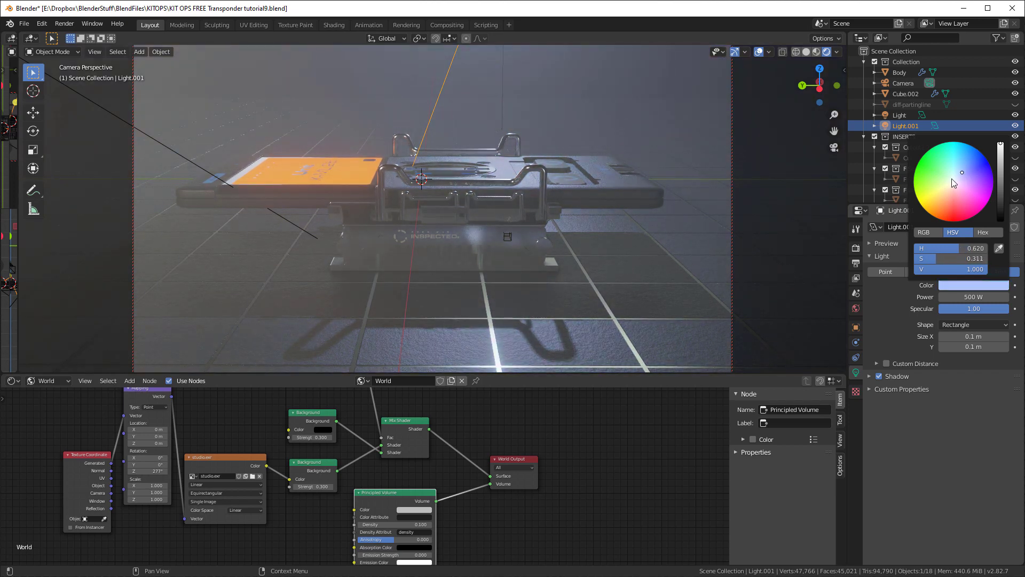
# Change the black Background's color to a deep blue with saturation 1 and value 0.410, and reset its strength to 1
pyautogui.click(318, 432)
pyautogui.moveTo(372, 380)
pyautogui.mouseDown()
pyautogui.moveTo(374, 344)
pyautogui.moveTo(374, 363)
pyautogui.mouseUp()
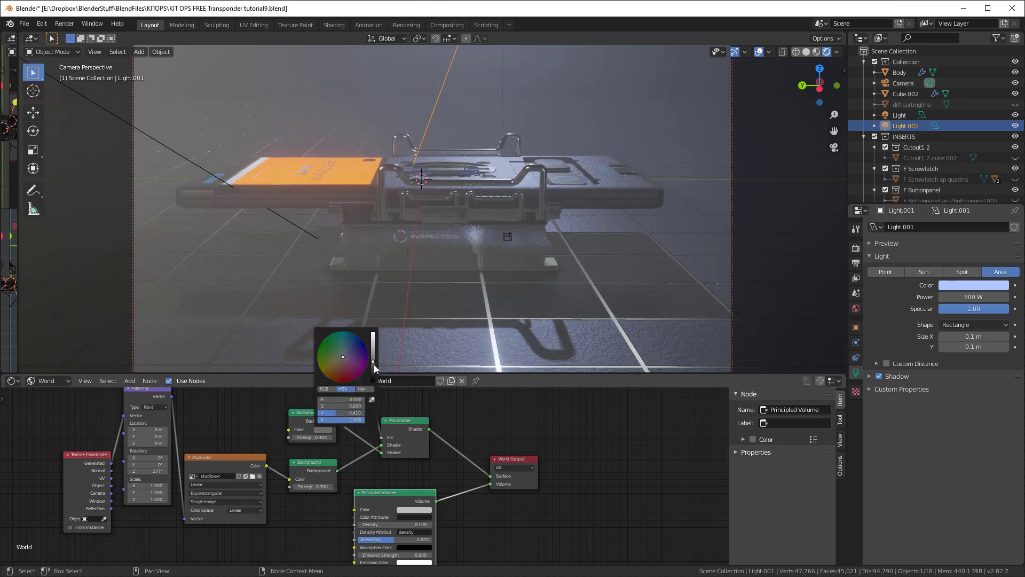
pyautogui.click(363, 340)
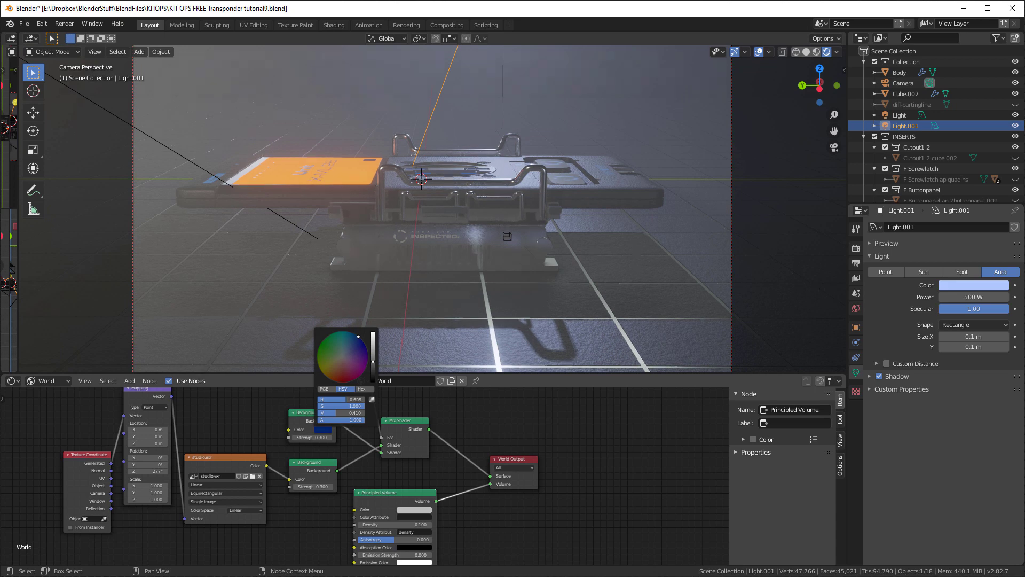
pyautogui.press('BackSpace')
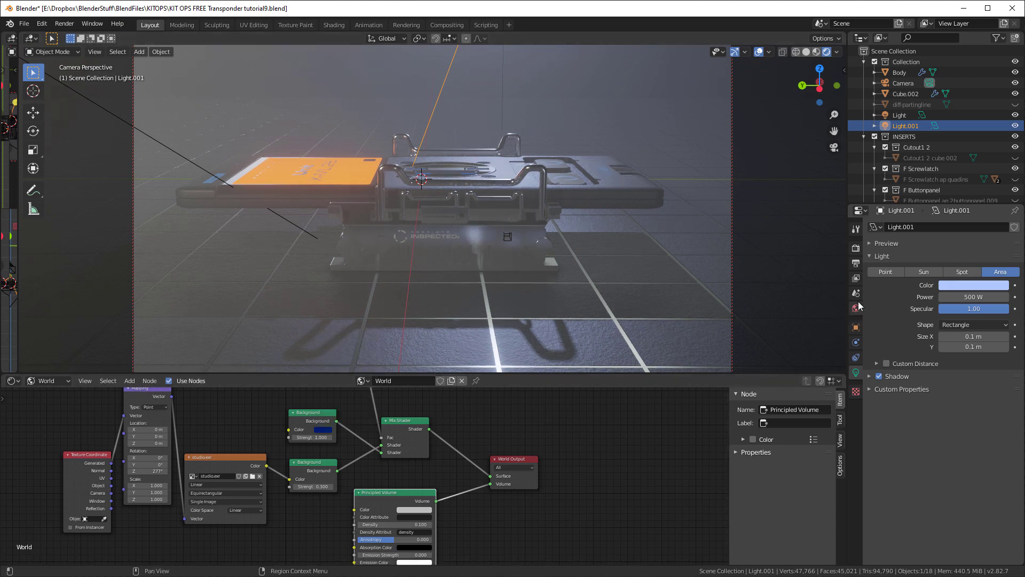
# Set the start distance of the scene's volumetric effect to 9.89 m in the render settings
pyautogui.click(855, 248)
pyautogui.scroll(-1, 929, 422)
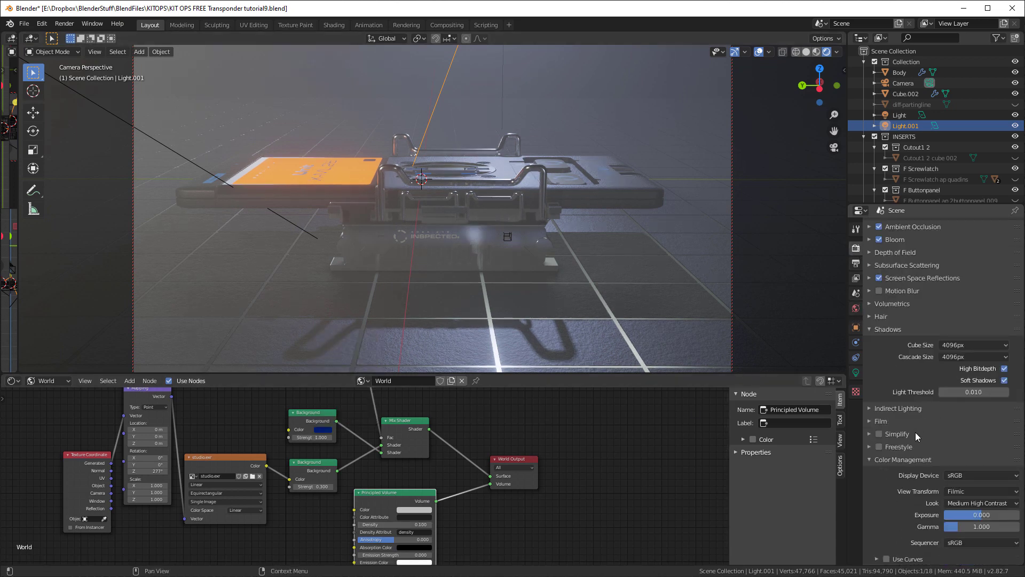
pyautogui.click(887, 459)
pyautogui.click(891, 303)
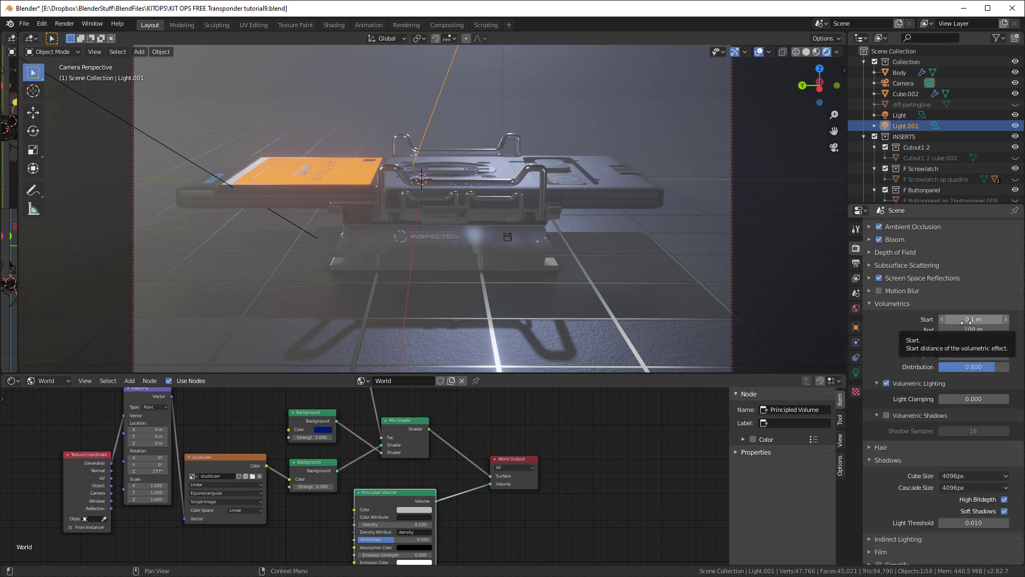
pyautogui.moveTo(973, 319); pyautogui.dragTo(1012, 319)
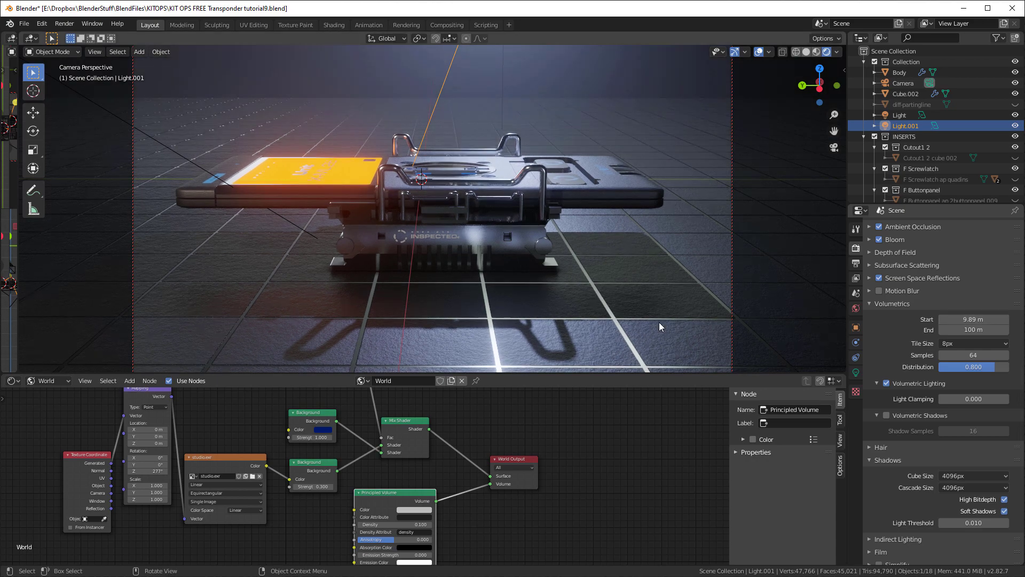
# Open the Body's plastic material in the shader editor and lower its roughness to 0.346
pyautogui.moveTo(613, 157); pyautogui.dragTo(642, 248, button='middle')
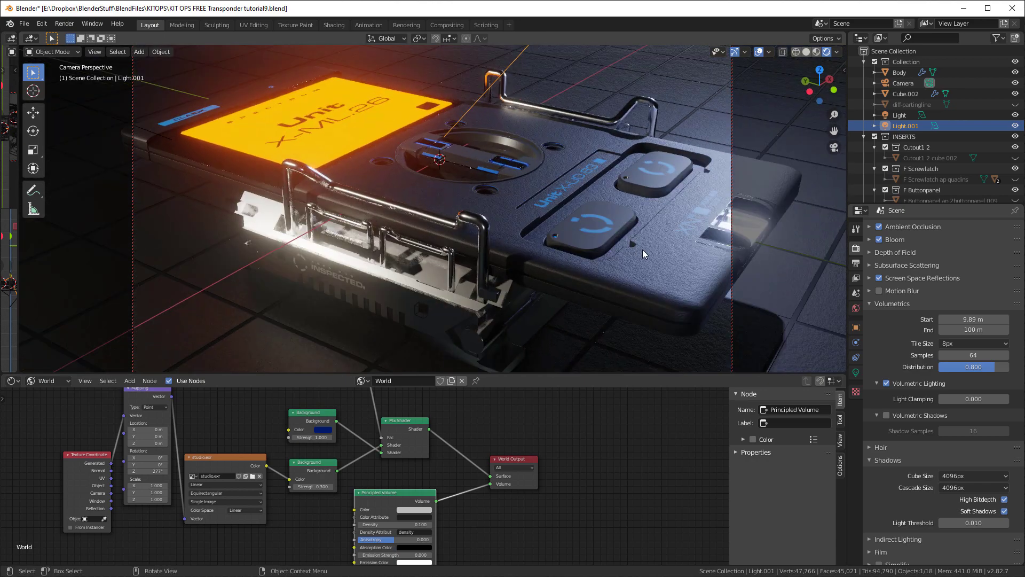
pyautogui.click(630, 259)
pyautogui.click(46, 382)
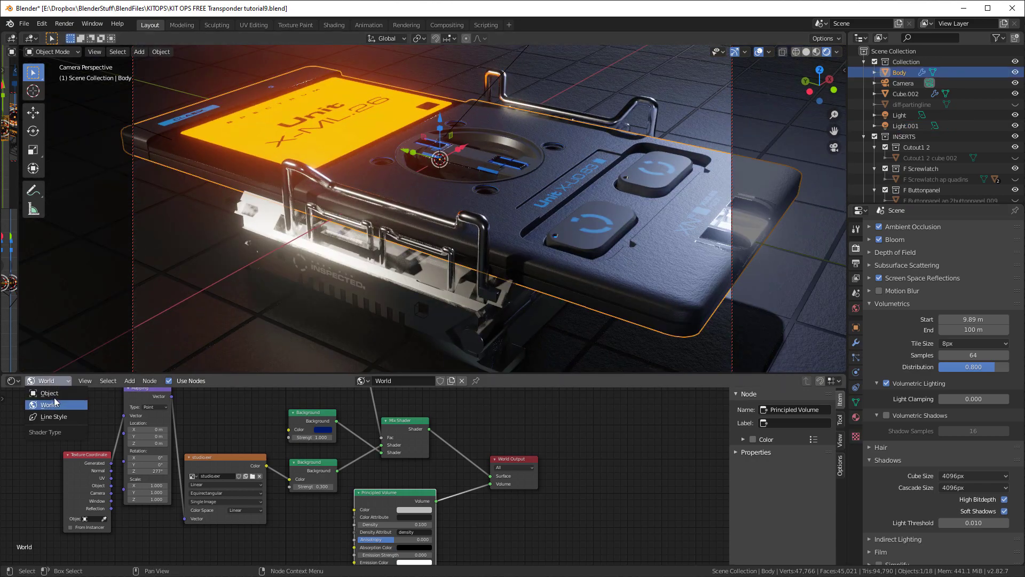
pyautogui.click(48, 392)
pyautogui.moveTo(571, 268); pyautogui.dragTo(671, 248, button='middle')
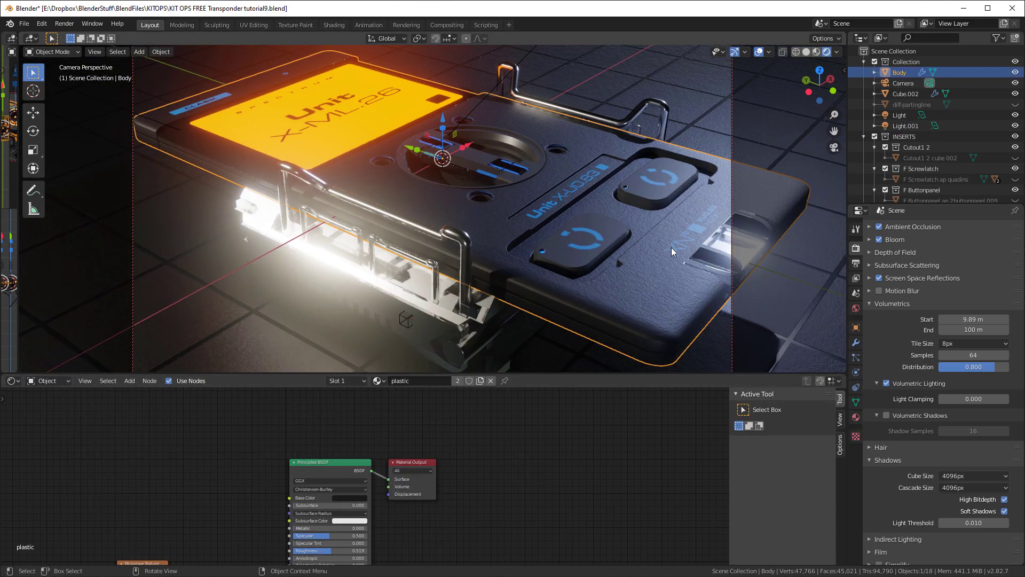
pyautogui.scroll(-2, 504, 489)
pyautogui.moveTo(508, 501); pyautogui.dragTo(593, 455, button='middle')
pyautogui.scroll(3, 418, 469)
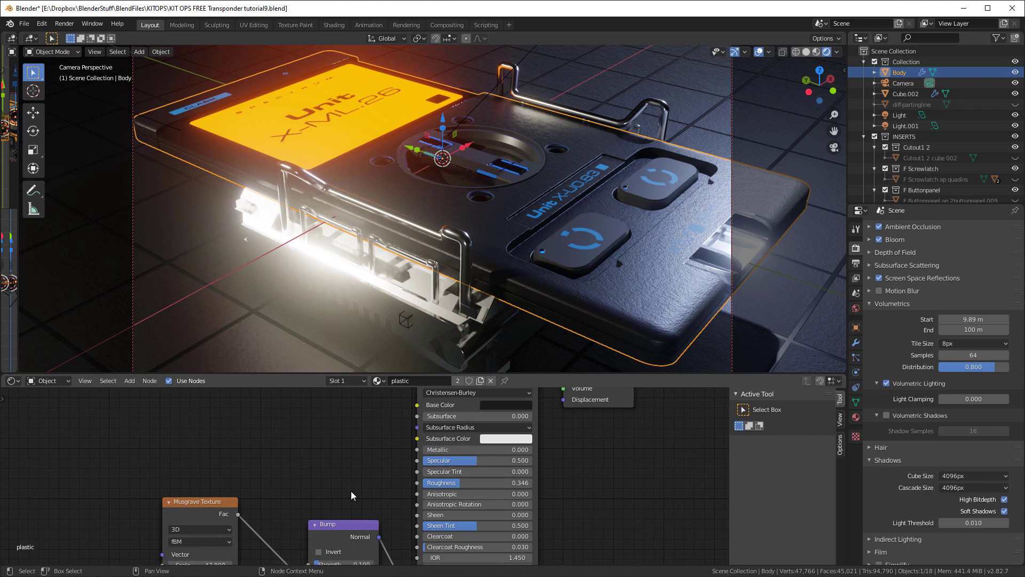
# Set the plastic material's Bump strength and distance to 0.050 and its Musgrave Texture scale to 101
pyautogui.moveTo(354, 505); pyautogui.dragTo(343, 432, button='middle')
pyautogui.scroll(2, 339, 513)
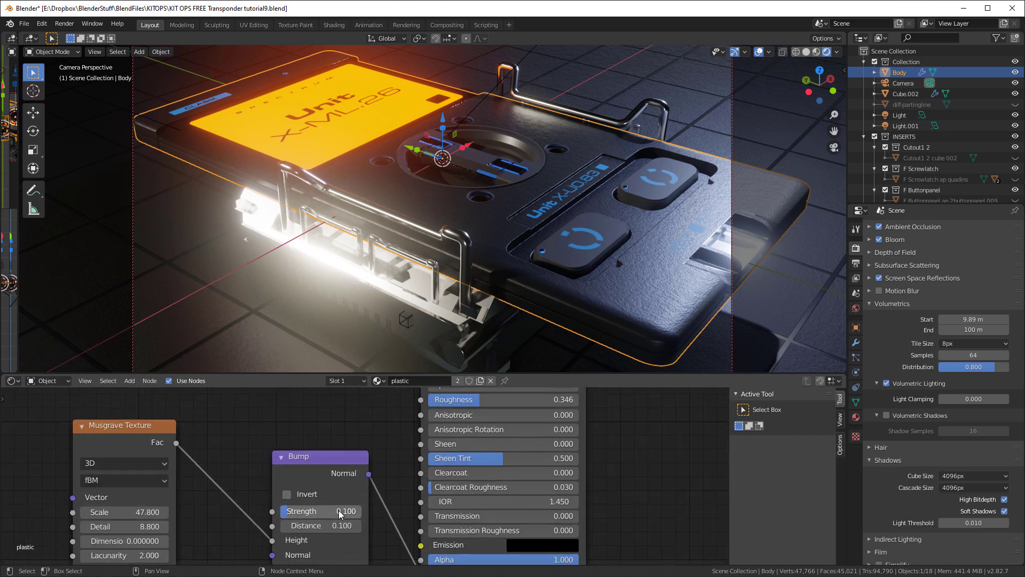
pyautogui.click(339, 512)
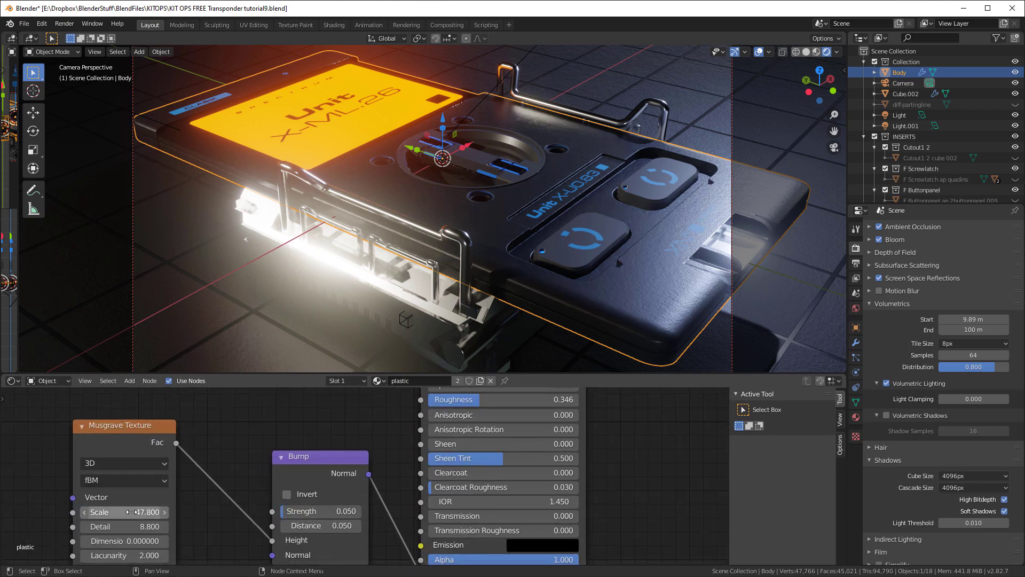
pyautogui.moveTo(138, 513); pyautogui.dragTo(251, 513)
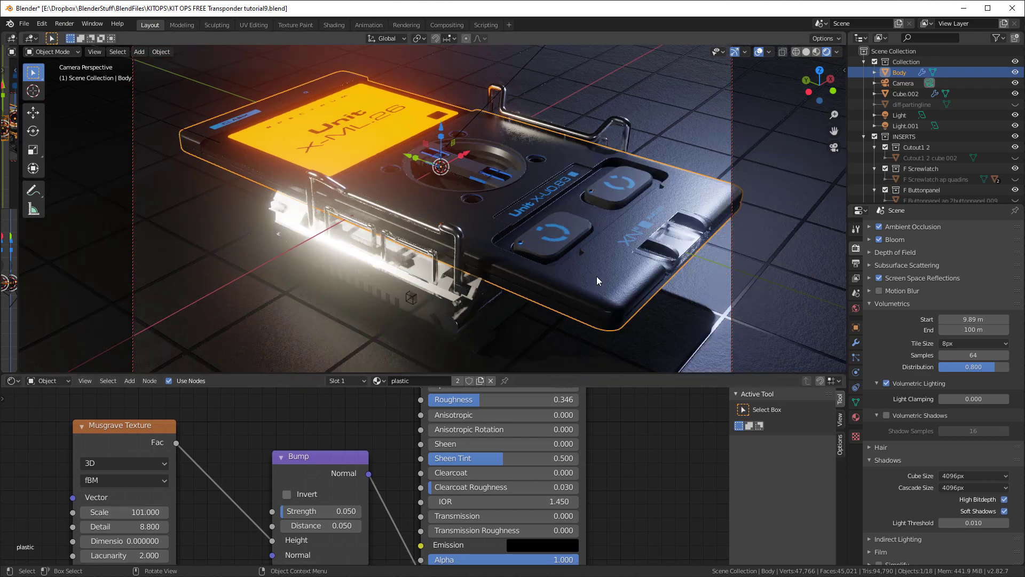
pyautogui.scroll(3, 596, 277)
pyautogui.moveTo(597, 276); pyautogui.dragTo(592, 300, button='middle')
pyautogui.moveTo(422, 289); pyautogui.dragTo(459, 213, button='middle')
pyautogui.scroll(6, 466, 202)
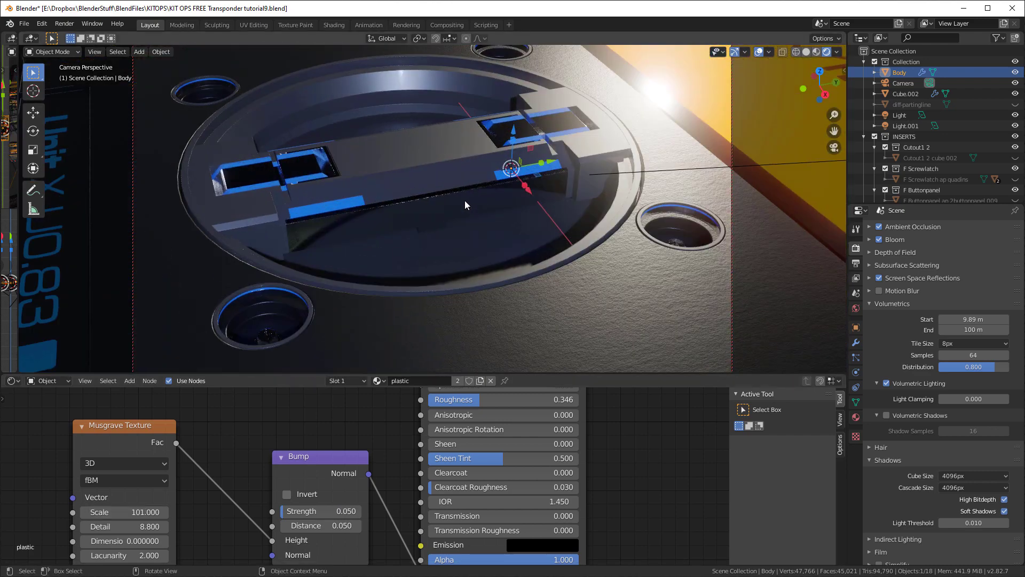
# Try a blue emission color with hue 0.618, saturation 1 and value 1 on the ground material's grid-line shader
pyautogui.scroll(-10, 465, 201)
pyautogui.moveTo(412, 226); pyautogui.dragTo(619, 296, button='middle')
pyautogui.scroll(3, 638, 299)
pyautogui.click(639, 299)
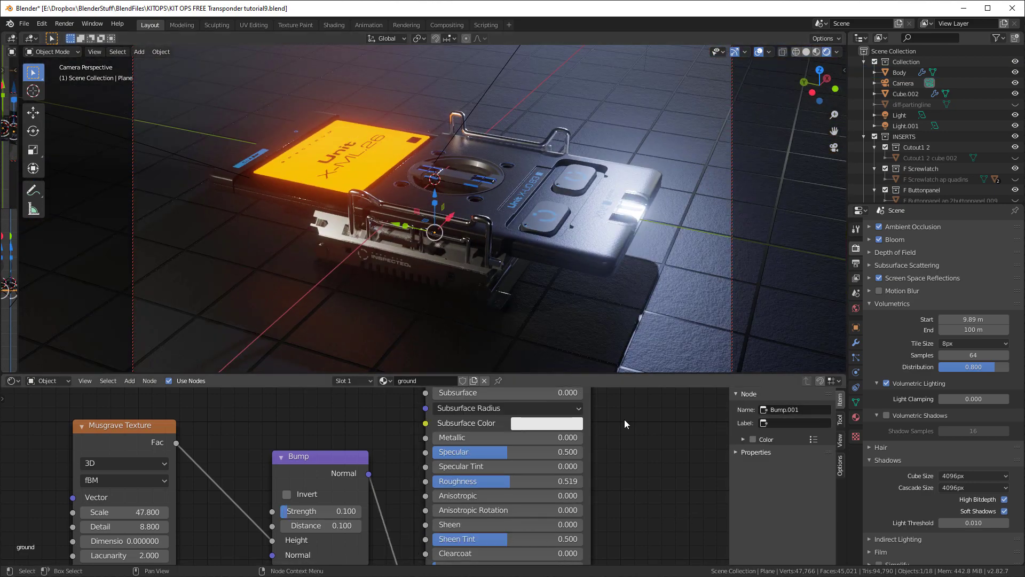
pyautogui.scroll(-5, 287, 499)
pyautogui.scroll(5, 341, 472)
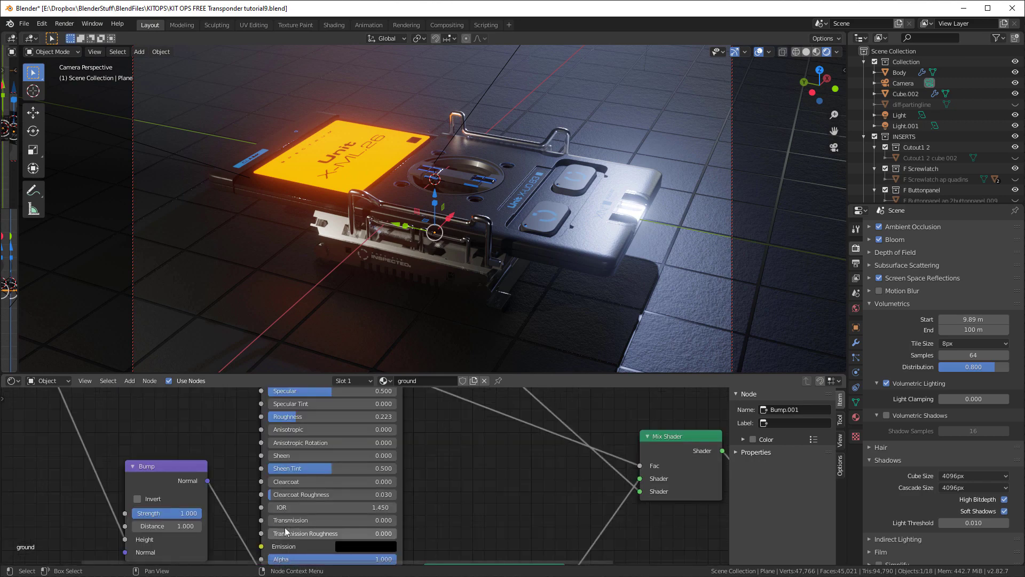
pyautogui.scroll(-3, 306, 528)
pyautogui.scroll(2, 331, 505)
pyautogui.click(367, 536)
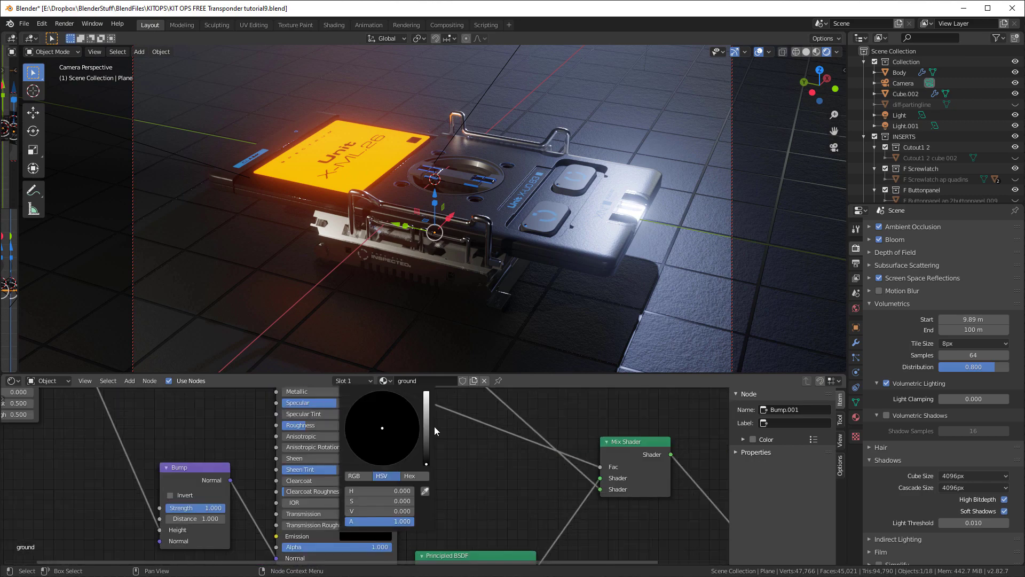
pyautogui.moveTo(426, 425); pyautogui.dragTo(427, 391)
pyautogui.click(408, 400)
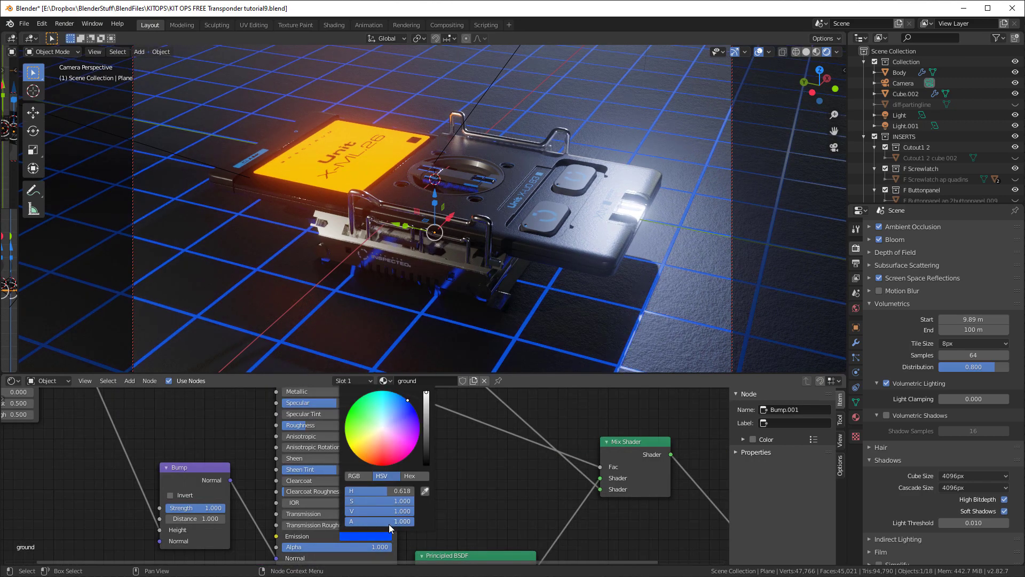
# Try an emission value of 20 on the ground's grid lines and return the emission color to black
pyautogui.click(400, 511)
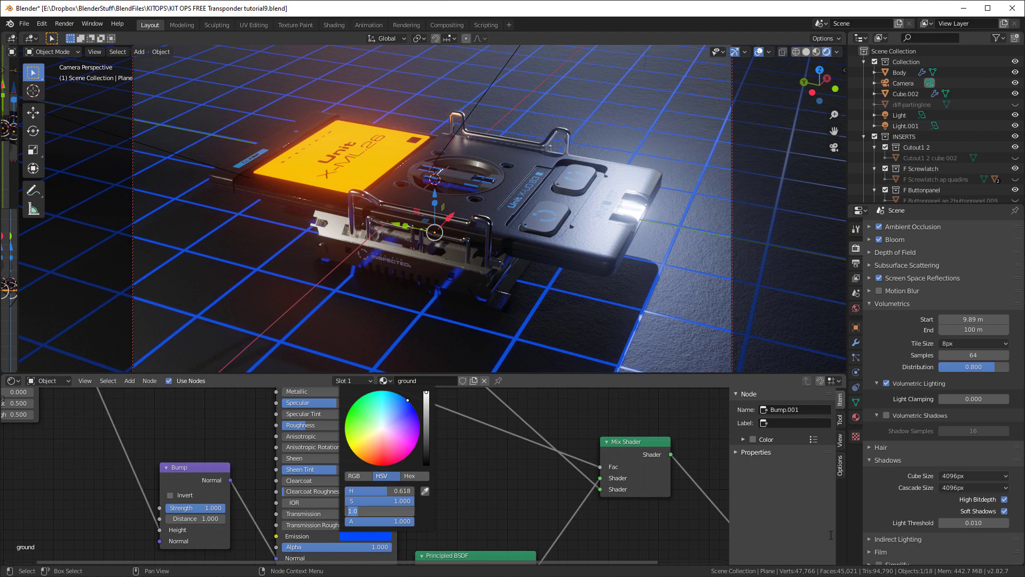
pyautogui.write('20')
pyautogui.press('Return')
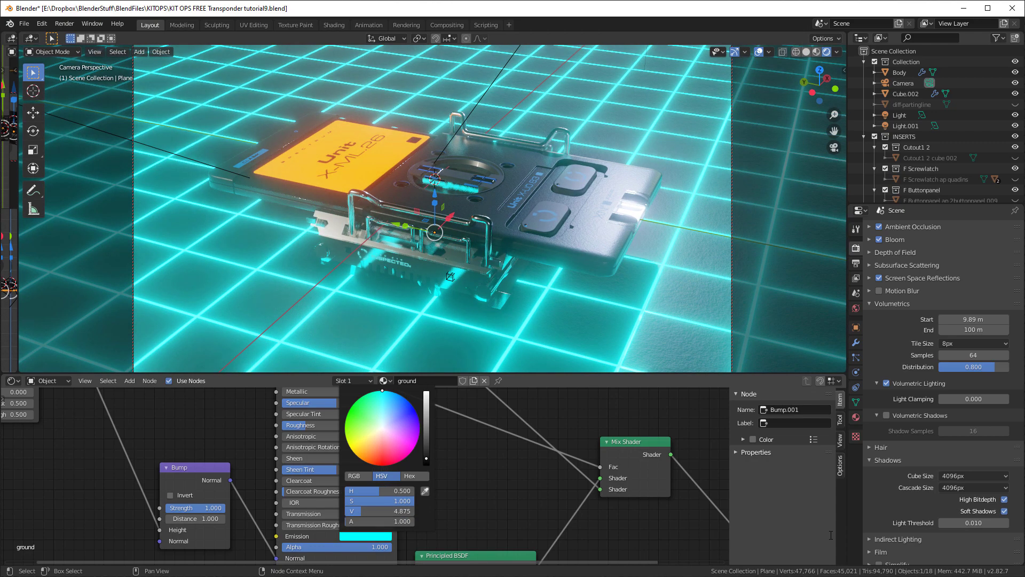
pyautogui.click(366, 535)
pyautogui.click(409, 511)
pyautogui.write('1')
pyautogui.press('Return')
pyautogui.moveTo(424, 443); pyautogui.dragTo(425, 460)
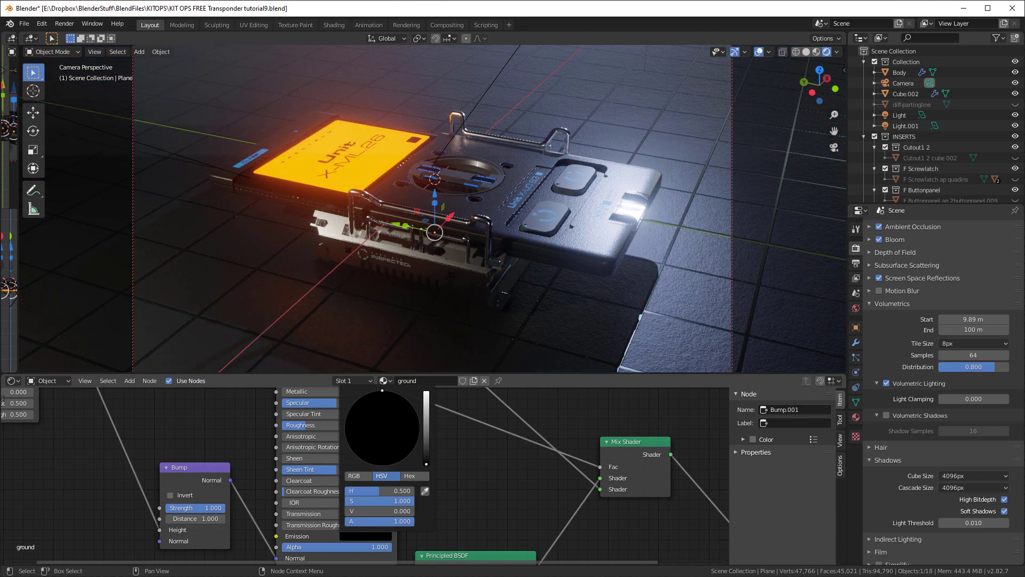
# Enable the camera's depth of field with a focus distance of 6.6 m and an F-stop of 1.7
pyautogui.moveTo(564, 284)
pyautogui.mouseDown(button='middle')
pyautogui.moveTo(524, 268)
pyautogui.moveTo(546, 249)
pyautogui.moveTo(550, 295)
pyautogui.moveTo(564, 293)
pyautogui.mouseUp(button='middle')
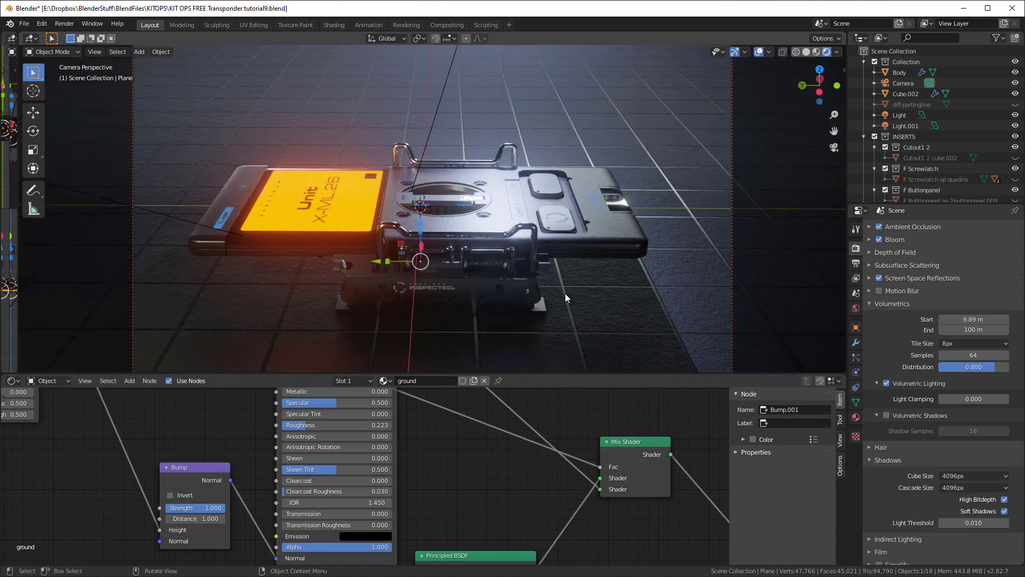
pyautogui.click(891, 83)
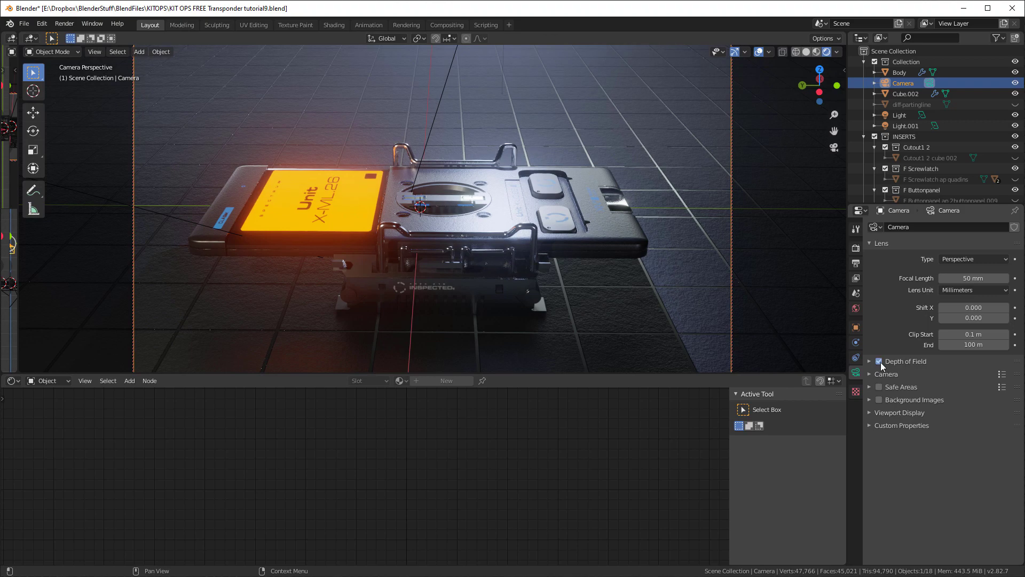
pyautogui.click(879, 361)
pyautogui.moveTo(437, 252); pyautogui.dragTo(436, 255, button='middle')
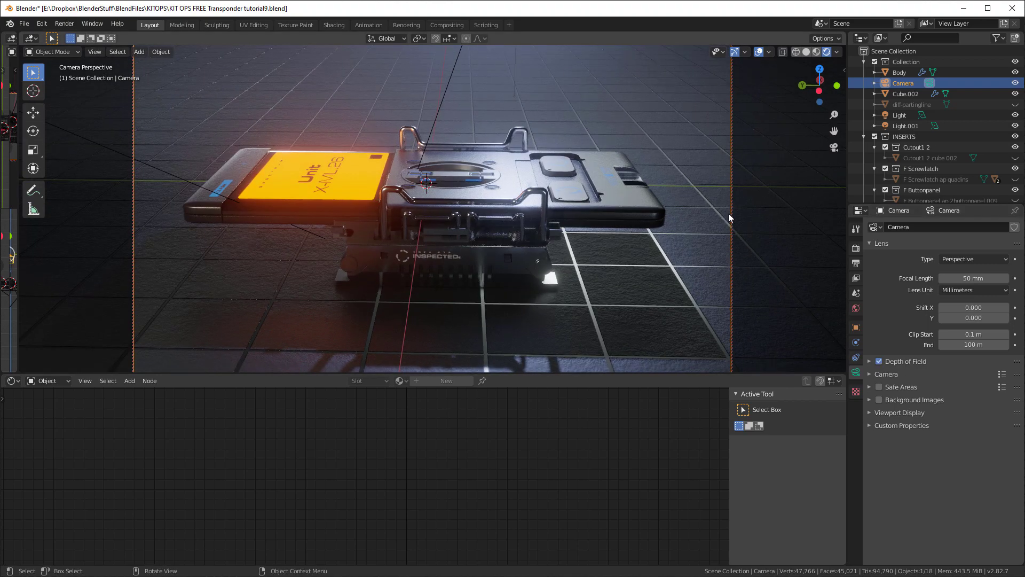
pyautogui.click(870, 361)
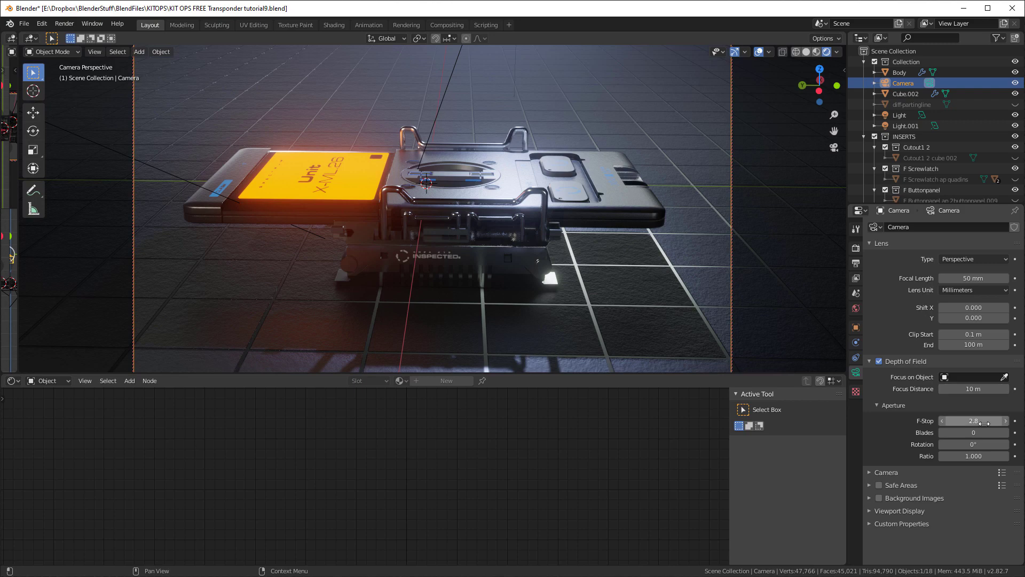
pyautogui.moveTo(984, 424); pyautogui.dragTo(956, 389)
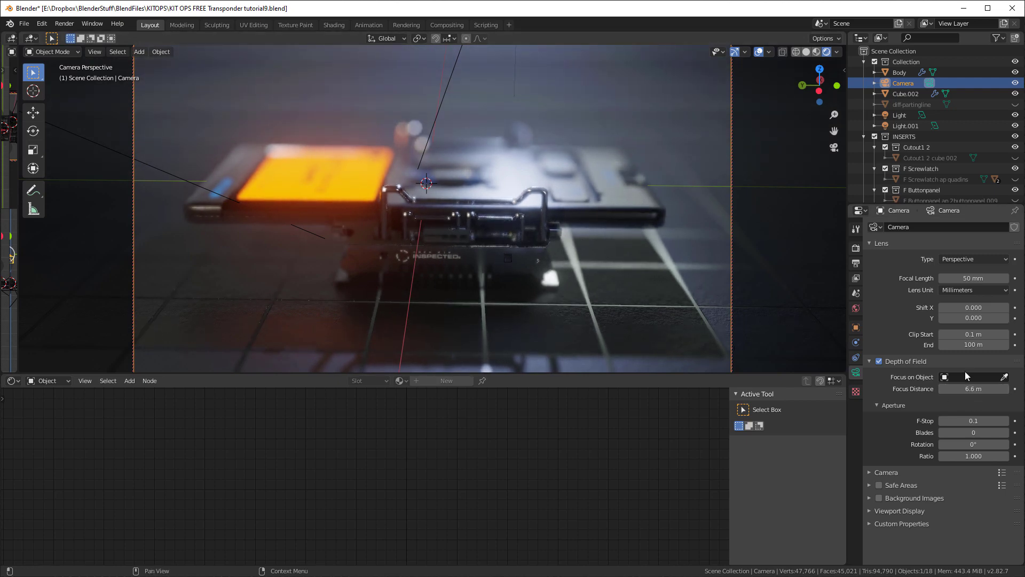
pyautogui.moveTo(965, 422)
pyautogui.mouseDown()
pyautogui.moveTo(985, 422)
pyautogui.moveTo(961, 422)
pyautogui.mouseUp()
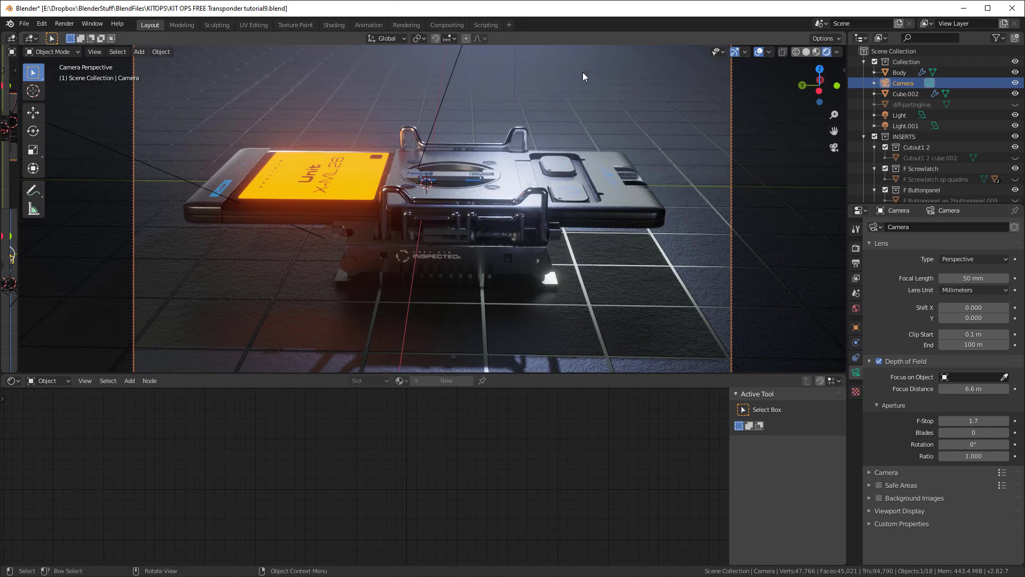
# Hide the viewport overlays, render a test image of the device and close the render result
pyautogui.hotkey('shift', 'alt', 'z')
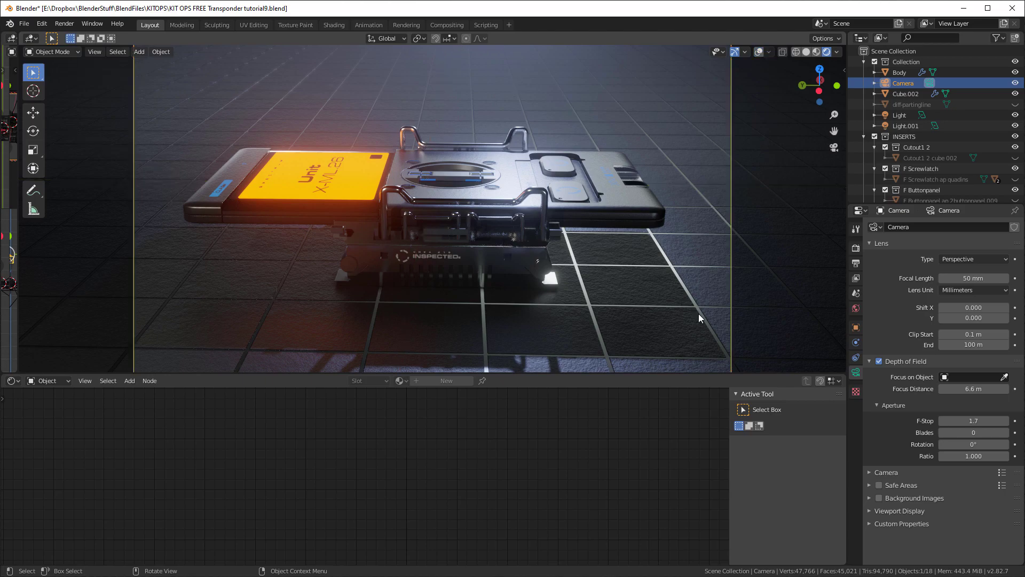
pyautogui.press('F12')
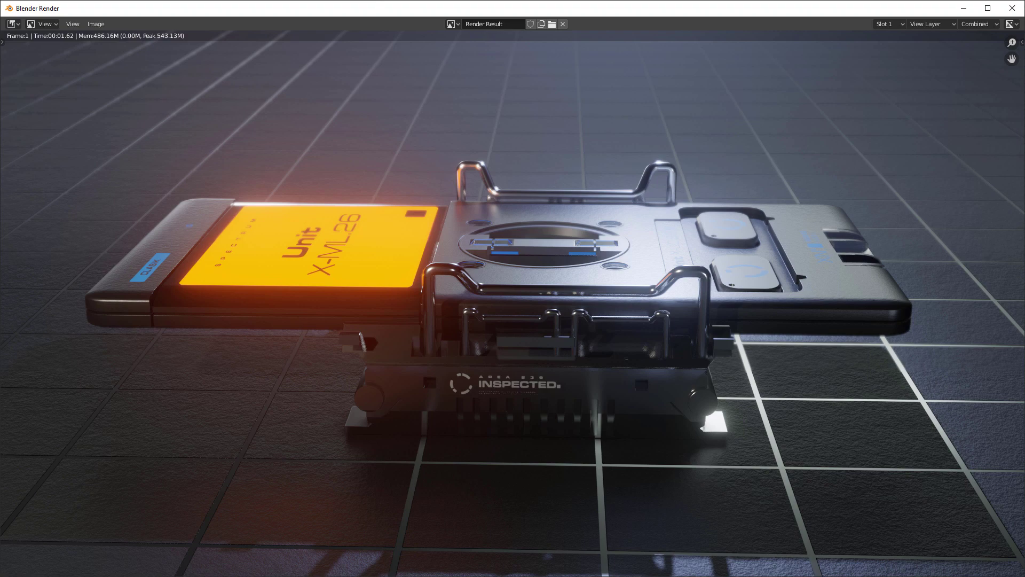
pyautogui.click(1013, 10)
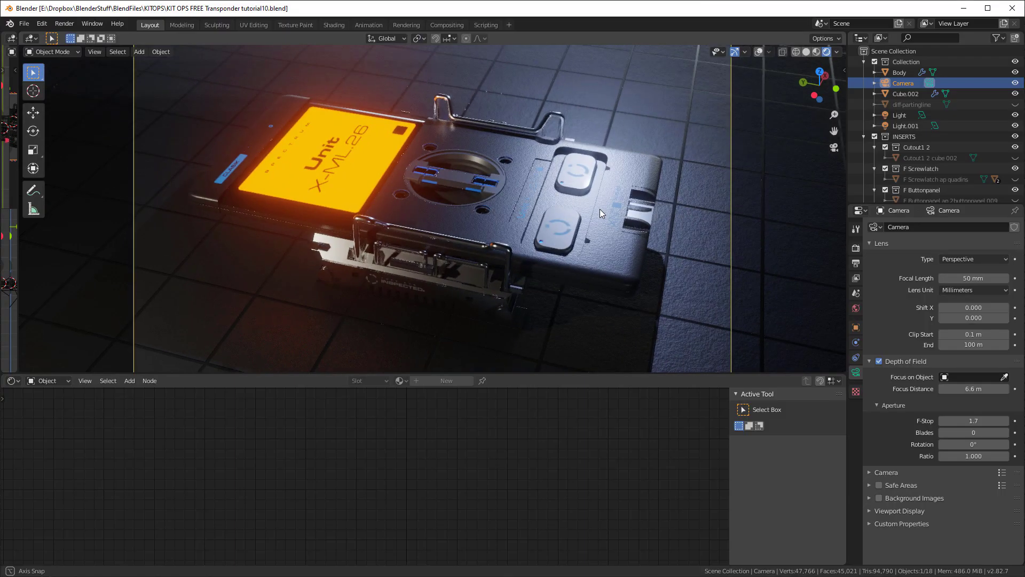
# Reframe the device from a raised three-quarter angle, enlarge the four-view area and collapse the node editor
pyautogui.moveTo(600, 210)
pyautogui.mouseDown(button='middle')
pyautogui.moveTo(571, 200)
pyautogui.moveTo(584, 216)
pyautogui.mouseUp(button='middle')
pyautogui.moveTo(19, 251); pyautogui.dragTo(208, 249)
pyautogui.moveTo(292, 373); pyautogui.dragTo(302, 553)
pyautogui.moveTo(208, 301); pyautogui.dragTo(314, 295)
pyautogui.scroll(-4, 68, 361)
# Move the warm Light about 5.17 m in X and 1.89 m in Y behind the device and rotate it toward the device
pyautogui.keyDown('shift'); pyautogui.moveTo(39, 133); pyautogui.dragTo(60, 165, button='middle'); pyautogui.keyUp('shift')
pyautogui.click(54, 169)
pyautogui.press('r')
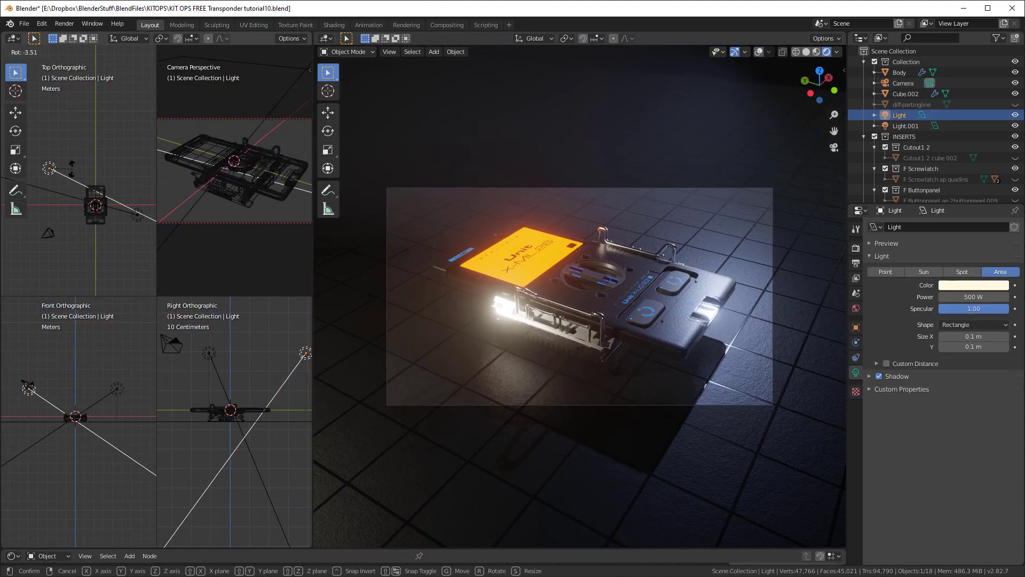
pyautogui.click(60, 171)
pyautogui.press('g')
pyautogui.click(125, 385)
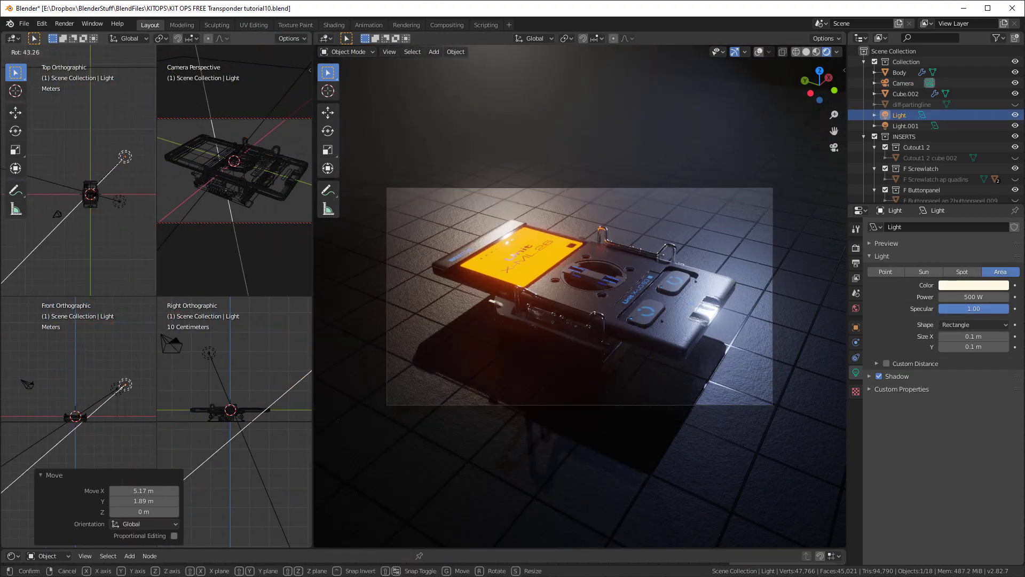
# Move the blue Light.001 to the camera side of the device and rotate it in the top view to face the device
pyautogui.click(118, 202)
pyautogui.press('g')
pyautogui.click(50, 201)
pyautogui.press('r')
pyautogui.click(80, 206)
pyautogui.press('r')
pyautogui.click(95, 359)
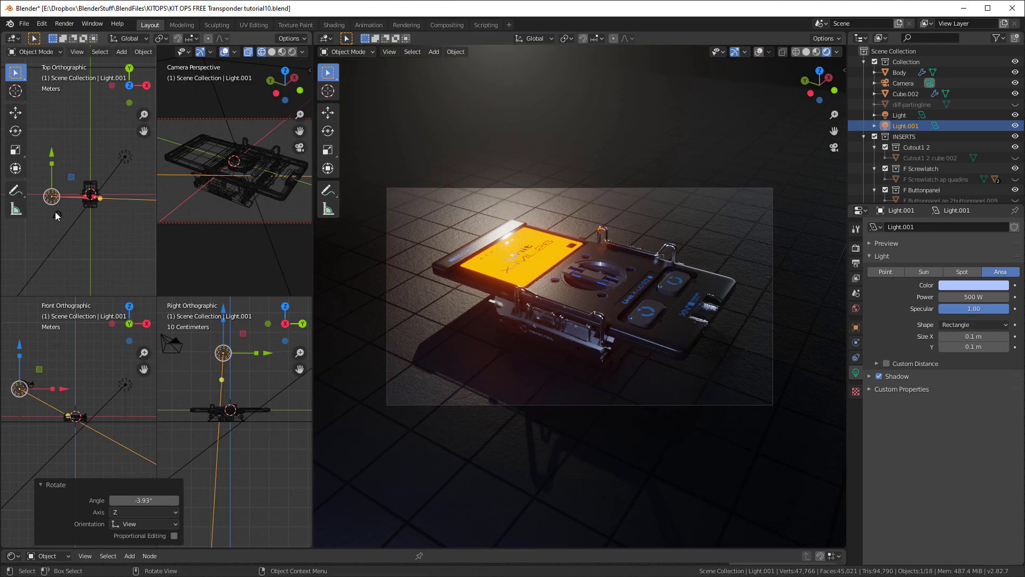
pyautogui.press('g')
pyautogui.click(76, 245)
pyautogui.click(75, 244)
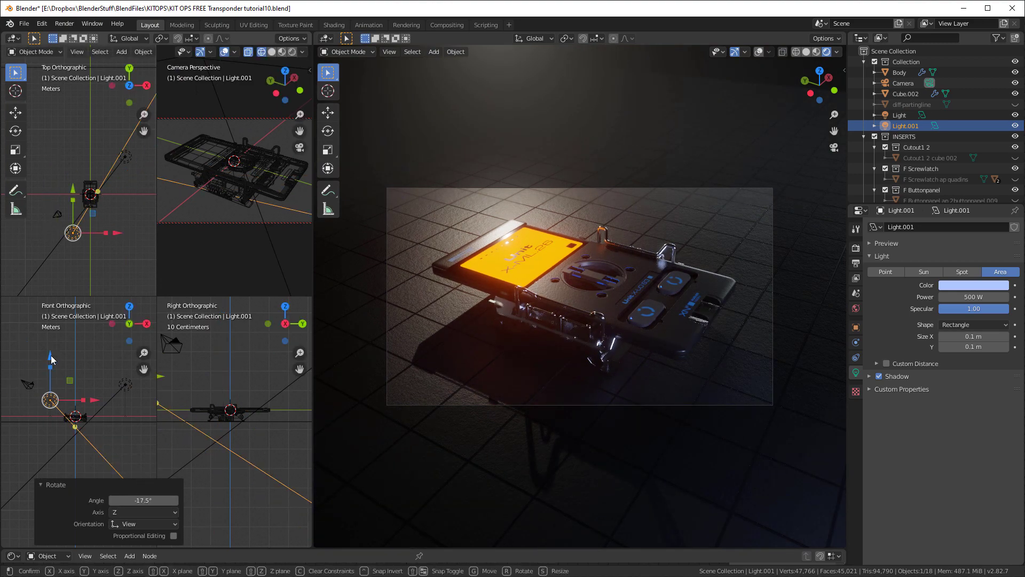
# Lower Light.001 and place it close beside the device's connector side, angled across the device
pyautogui.press('g')
pyautogui.click(50, 201)
pyautogui.press('r')
pyautogui.click(36, 197)
pyautogui.press('r')
pyautogui.press('g')
pyautogui.click(69, 341)
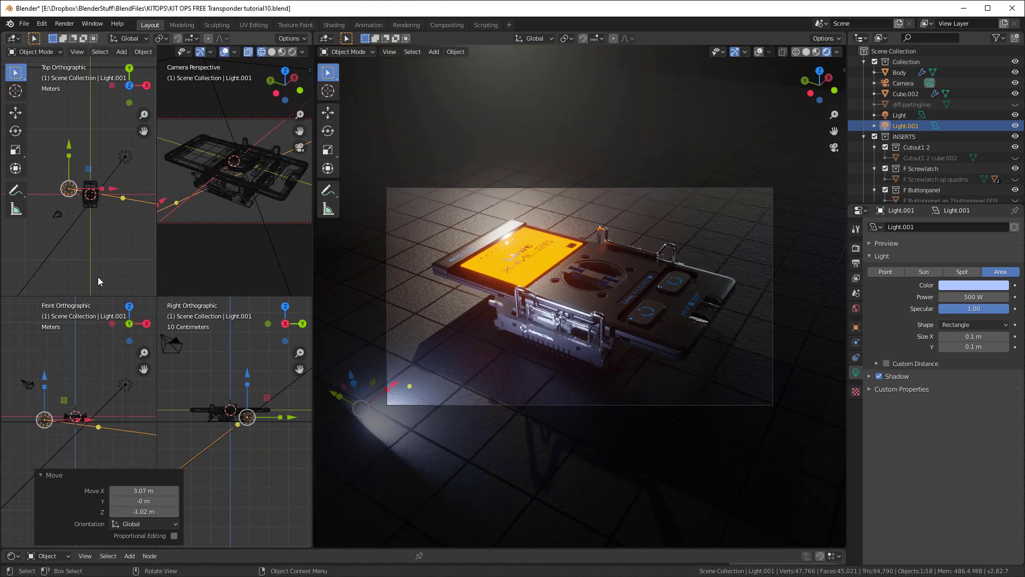
pyautogui.press('g')
pyautogui.click(34, 376)
# Move the warm Light about 5.58 m in X and -4.51 m in Y, farther away from the device
pyautogui.click(125, 157)
pyautogui.press('g')
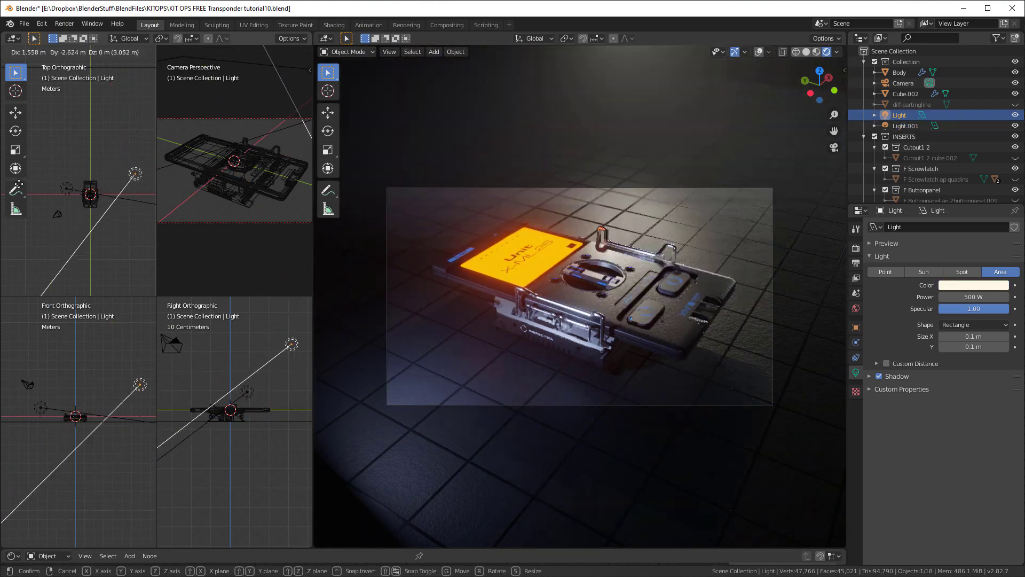
pyautogui.click(157, 194)
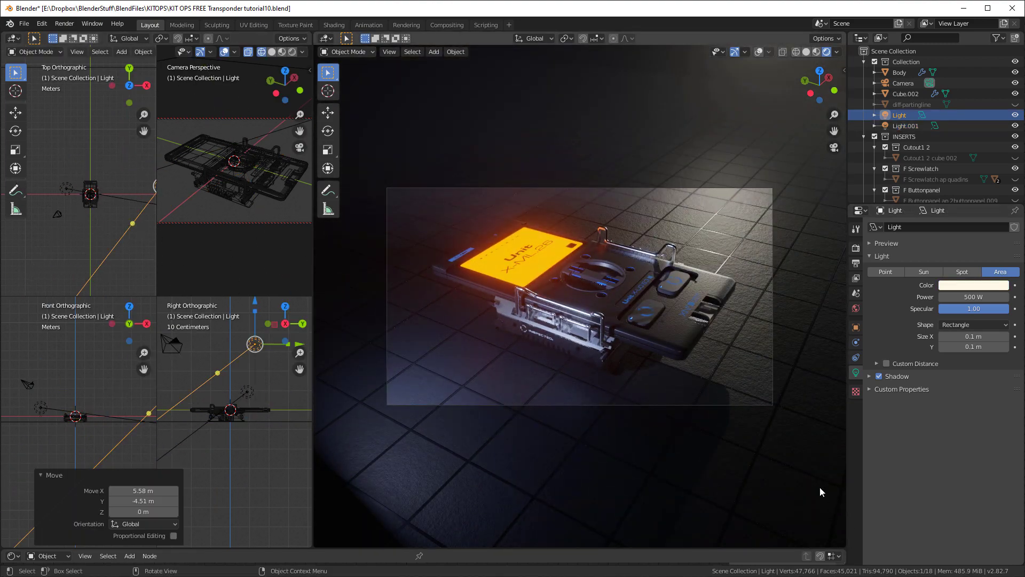
pyautogui.scroll(-3, 83, 250)
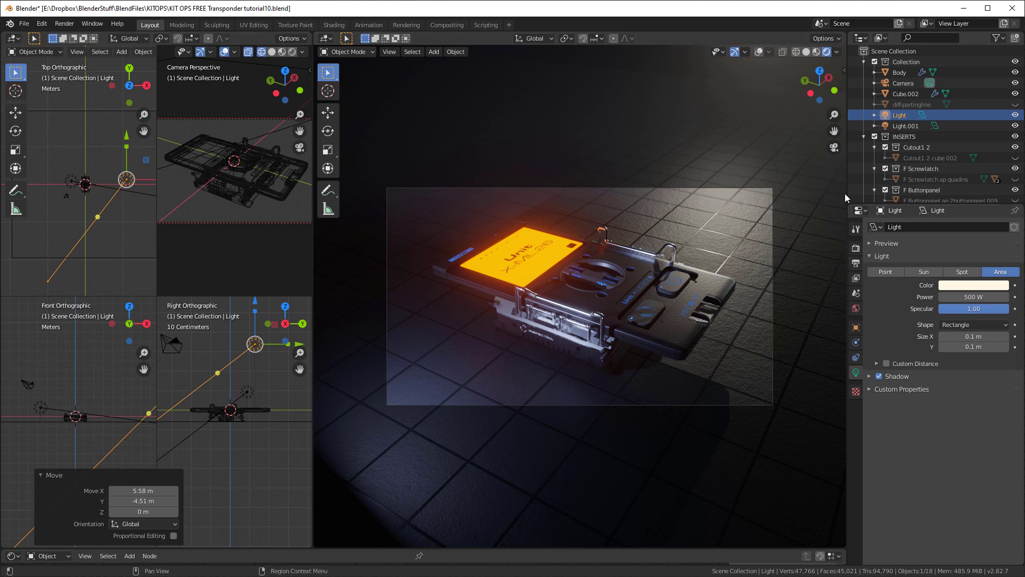
# Set the camera's depth of field to focus on the Body object and render a test image
pyautogui.click(901, 85)
pyautogui.click(1004, 376)
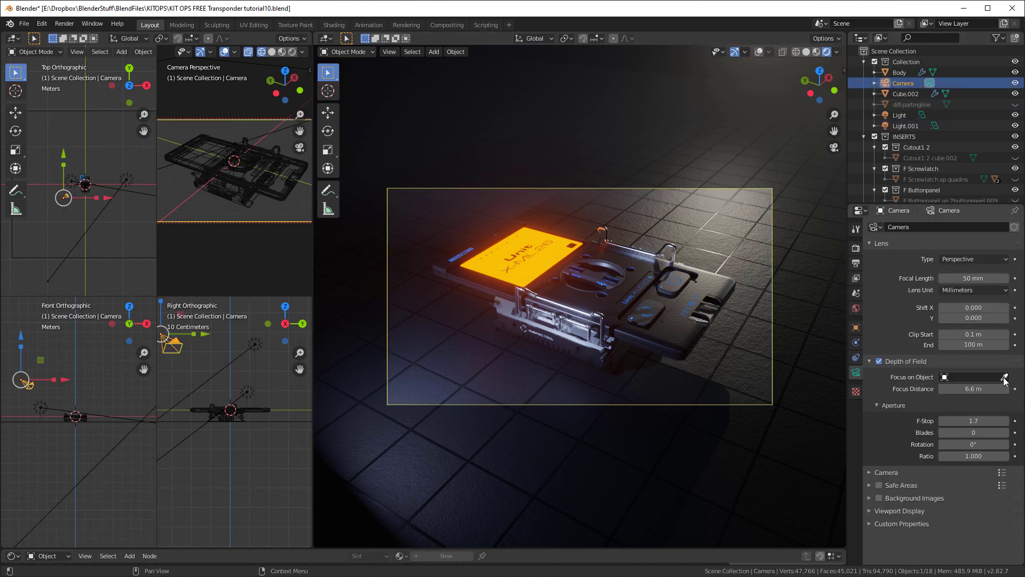
pyautogui.click(593, 295)
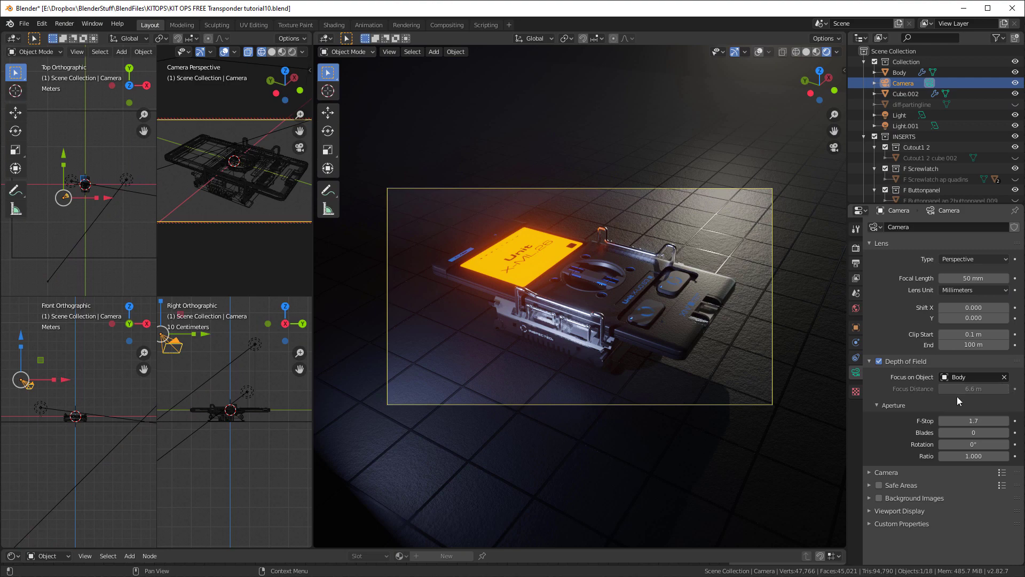
pyautogui.press('F12')
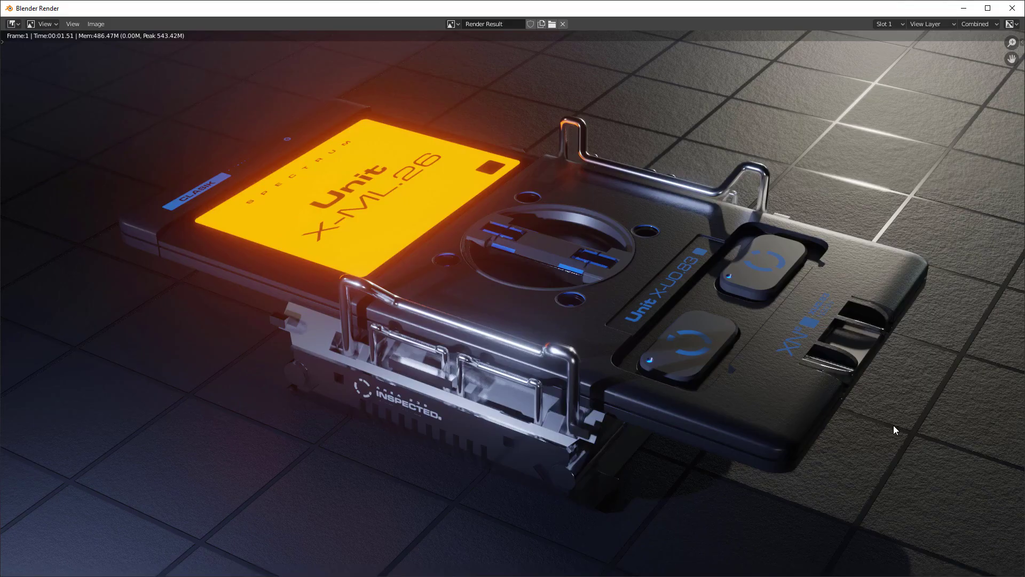
pyautogui.press('Escape')
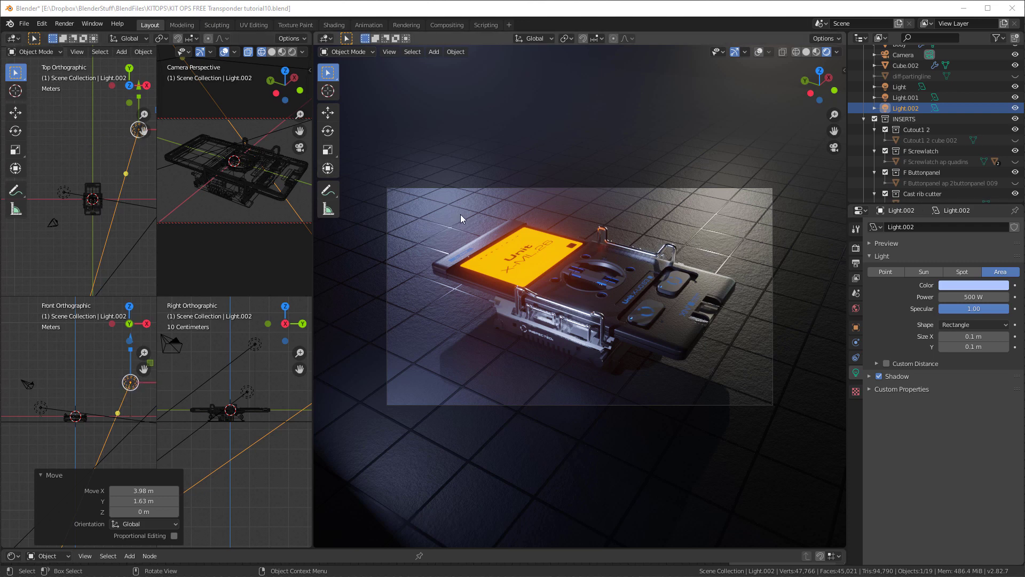
# Change the Light.002 area light's color to a more saturated blue with hue 0.607 and saturation 0.512
pyautogui.click(973, 285)
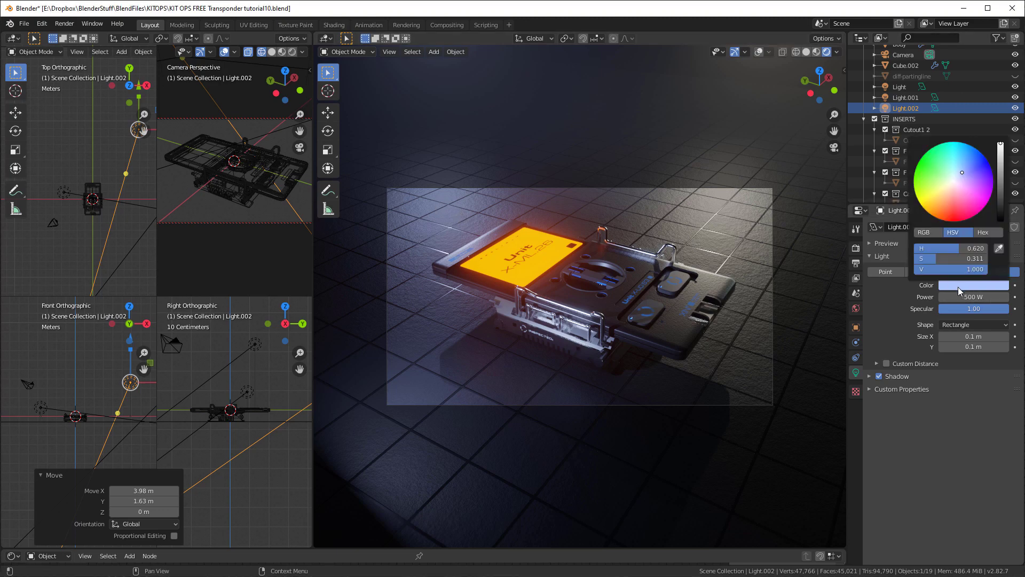
pyautogui.click(942, 219)
pyautogui.moveTo(942, 219)
pyautogui.mouseDown()
pyautogui.moveTo(924, 199)
pyautogui.moveTo(981, 152)
pyautogui.moveTo(966, 165)
pyautogui.mouseUp()
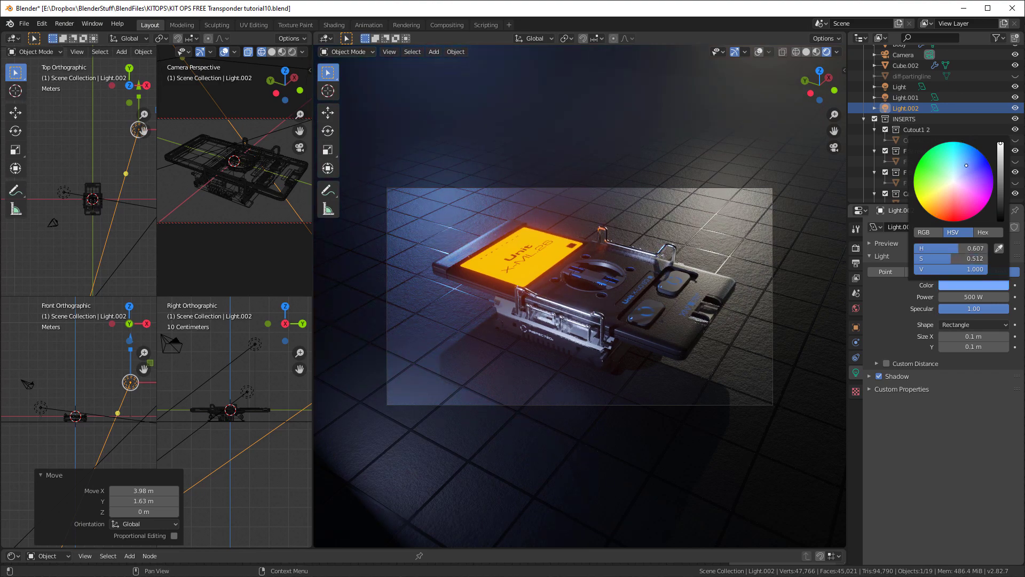